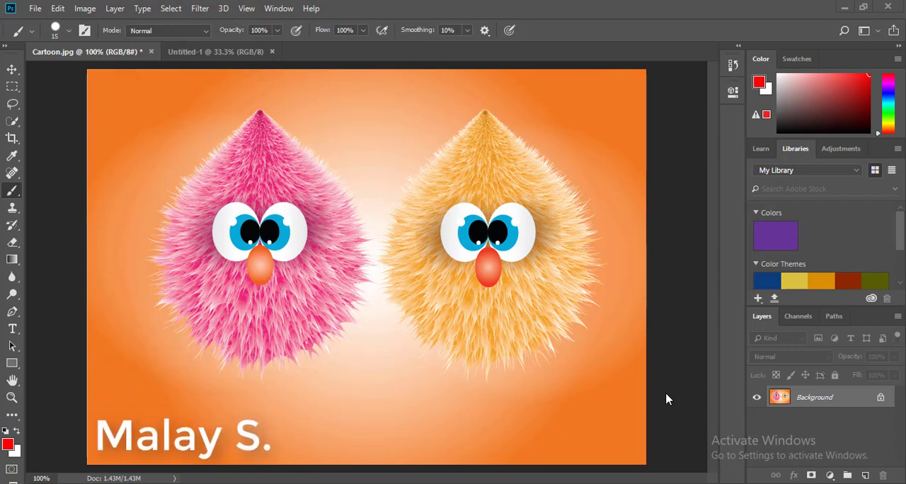
Activate the Brush tool and set the foreground colour to blue, 1e00ff.
right_click(16, 192)
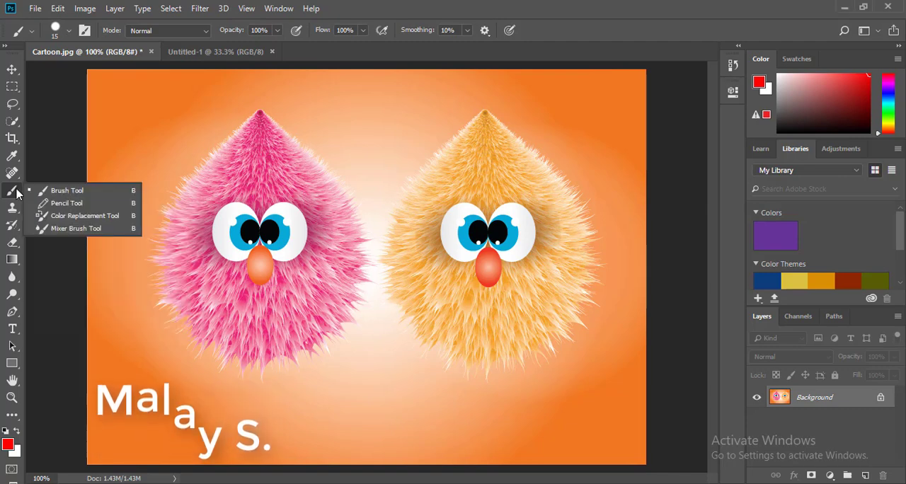
left_click(49, 191)
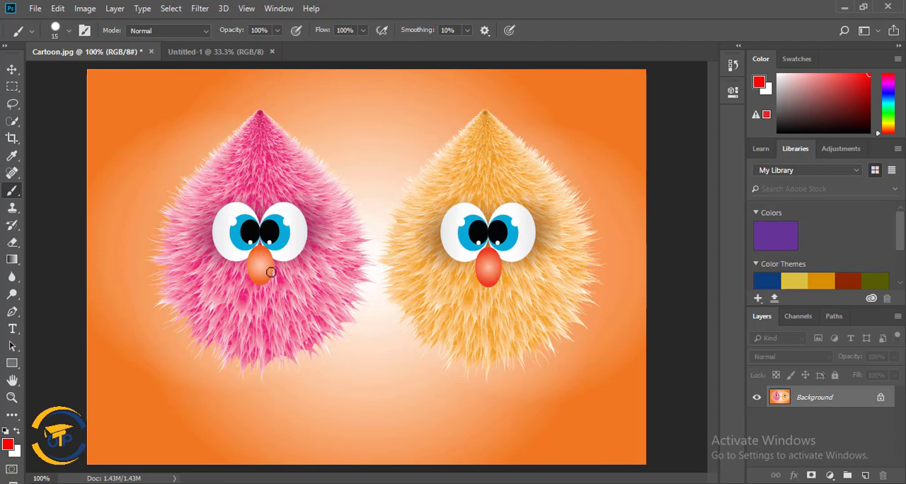
left_click(8, 445)
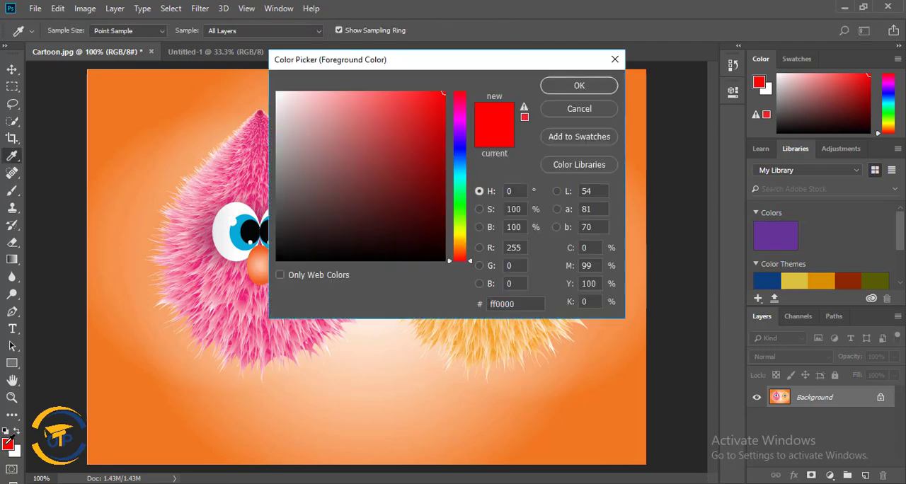
left_click(456, 145)
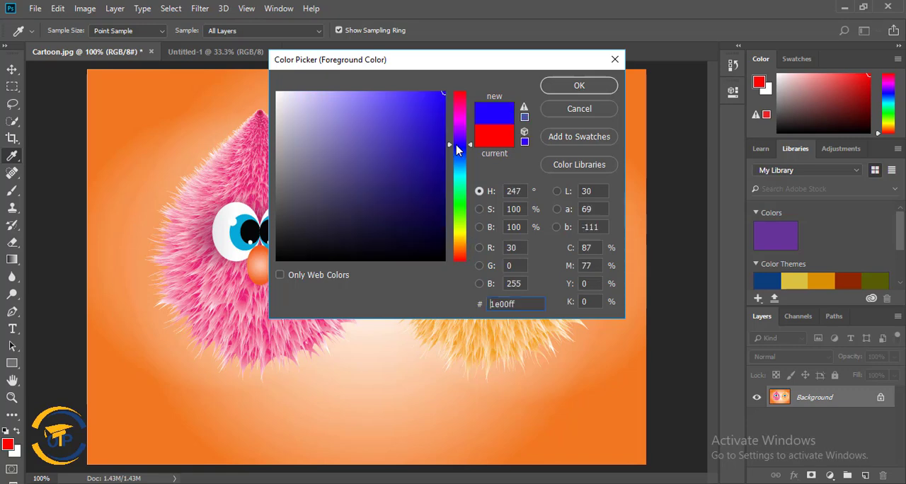
left_click(579, 86)
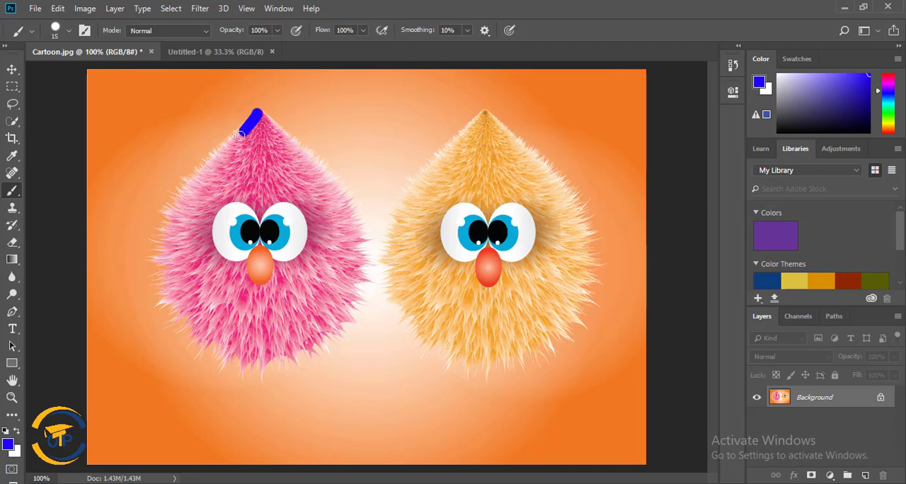
Paint thin blue outlines around both furry characters and add wavy strokes across the orange background.
mouse_move(206, 170)
left_mouse_down()
mouse_move(166, 242)
mouse_move(177, 307)
mouse_move(242, 358)
mouse_move(277, 361)
mouse_move(319, 343)
mouse_move(345, 309)
mouse_move(356, 258)
mouse_move(349, 211)
mouse_move(255, 105)
left_mouse_up()
mouse_move(484, 113)
left_mouse_down()
mouse_move(402, 214)
mouse_move(403, 285)
mouse_move(416, 312)
mouse_move(467, 346)
mouse_move(543, 347)
mouse_move(584, 306)
mouse_move(580, 232)
mouse_move(534, 146)
mouse_move(480, 108)
left_mouse_up()
mouse_move(308, 90)
left_mouse_down()
mouse_move(359, 130)
mouse_move(390, 182)
left_mouse_up()
left_click_drag(410, 97, 471, 113)
mouse_move(621, 61)
left_mouse_down()
mouse_move(602, 112)
mouse_move(623, 161)
left_mouse_up()
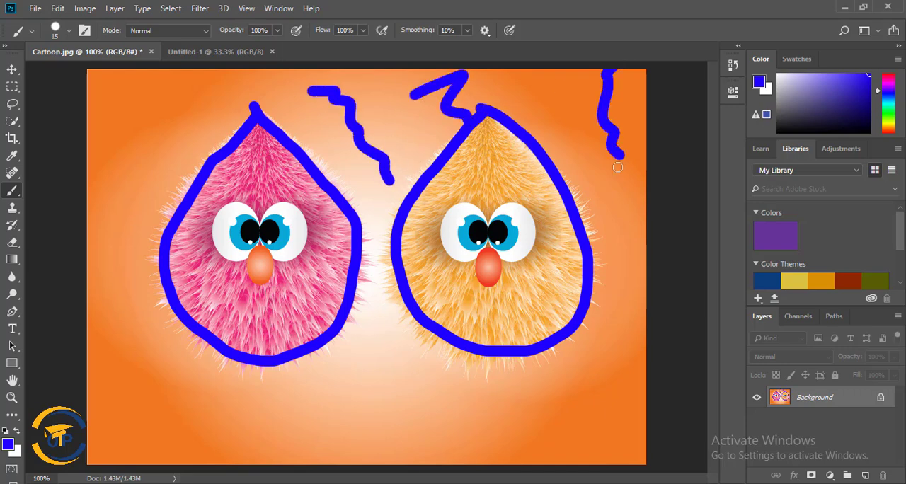
left_click_drag(124, 134, 128, 260)
mouse_move(125, 311)
left_mouse_down()
mouse_move(141, 322)
mouse_move(183, 416)
left_mouse_up()
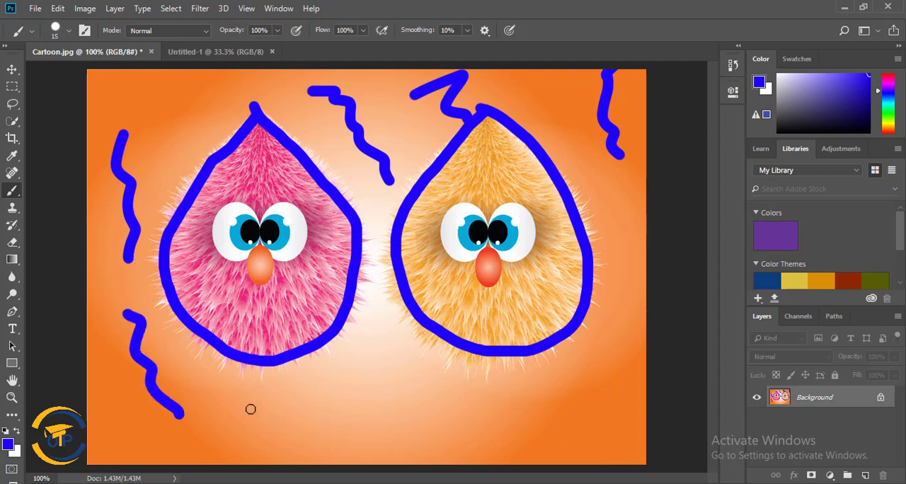
Increase the brush size to 73 px and paint thick blue strokes around the yellow character and beside the pink one.
left_click(69, 34)
left_click_drag(79, 75, 87, 76)
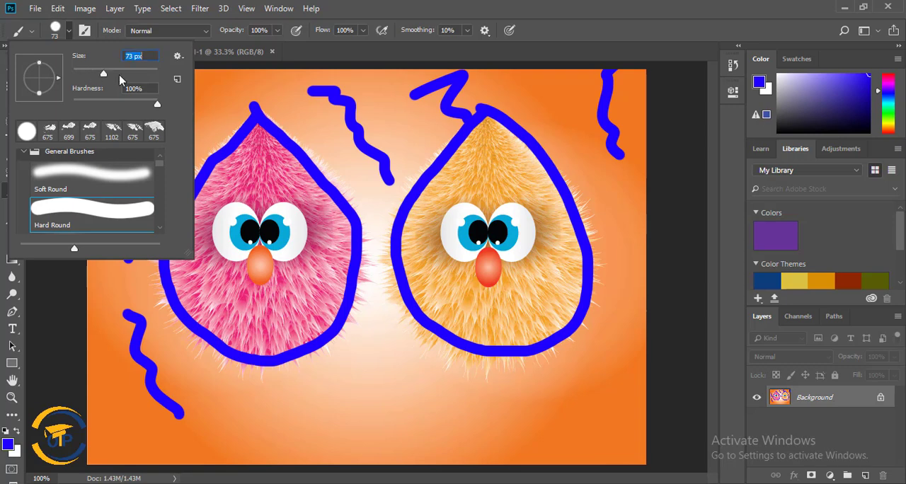
mouse_move(320, 134)
left_mouse_down()
mouse_move(348, 196)
mouse_move(397, 257)
mouse_move(397, 403)
left_mouse_up()
mouse_move(487, 117)
left_mouse_down()
mouse_move(545, 223)
mouse_move(559, 281)
mouse_move(497, 312)
mouse_move(437, 293)
mouse_move(435, 173)
mouse_move(471, 134)
mouse_move(495, 138)
mouse_move(537, 178)
mouse_move(574, 260)
mouse_move(544, 319)
mouse_move(436, 312)
mouse_move(515, 65)
left_mouse_up()
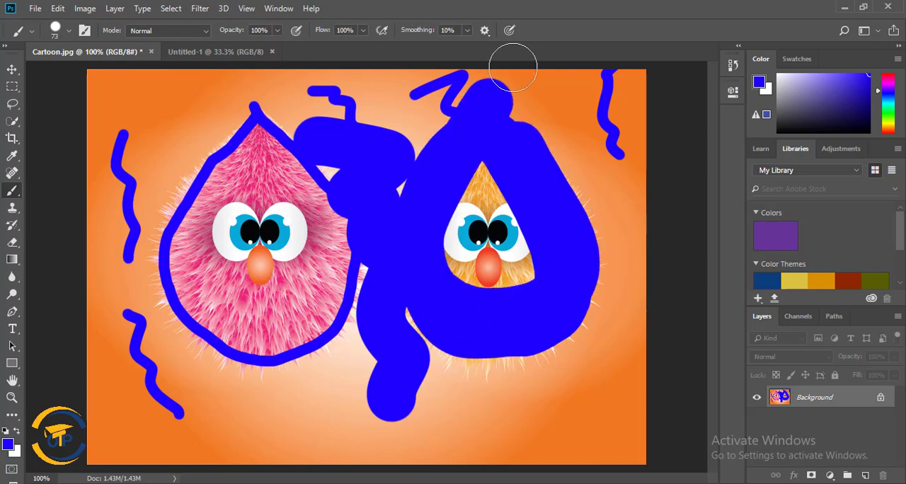
left_click_drag(213, 110, 177, 404)
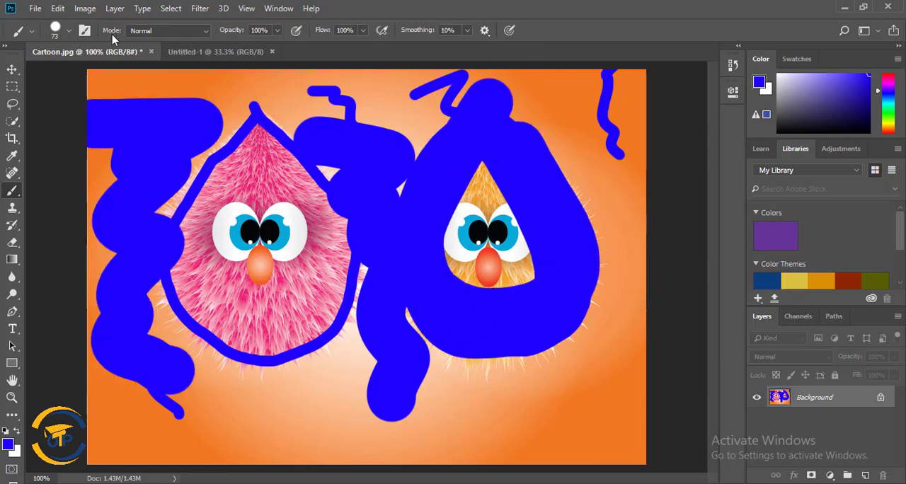
Lower the brush opacity to 25% and paint translucent blue strokes over the pink character and the surrounding background.
left_click(278, 31)
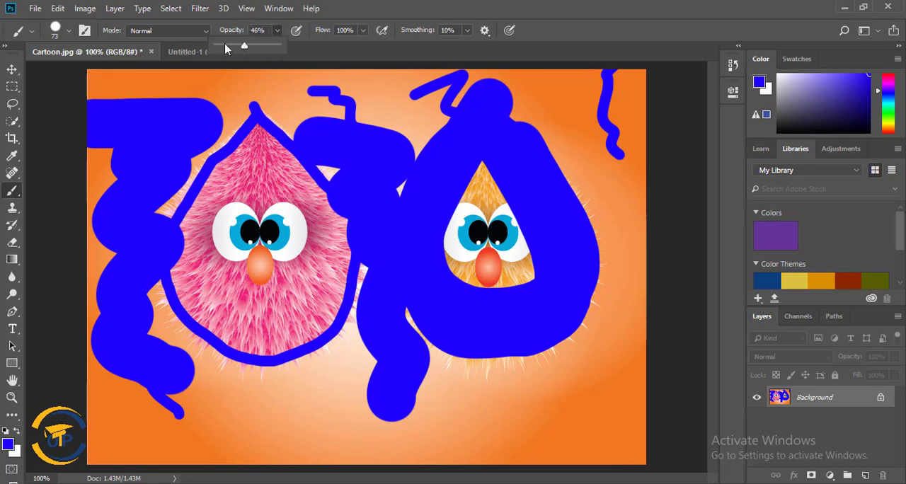
left_click(233, 47)
mouse_move(230, 86)
left_mouse_down()
mouse_move(269, 177)
mouse_move(269, 338)
left_mouse_up()
mouse_move(267, 387)
left_mouse_down()
mouse_move(482, 430)
mouse_move(551, 423)
left_mouse_up()
mouse_move(586, 145)
left_mouse_down()
mouse_move(607, 189)
mouse_move(629, 402)
mouse_move(594, 446)
left_mouse_up()
mouse_move(272, 443)
left_mouse_down()
mouse_move(76, 408)
mouse_move(93, 194)
mouse_move(117, 81)
mouse_move(99, 184)
mouse_move(157, 482)
mouse_move(85, 113)
mouse_move(95, 61)
mouse_move(172, 469)
mouse_move(209, 310)
mouse_move(234, 439)
mouse_move(340, 188)
mouse_move(254, 326)
mouse_move(286, 421)
left_mouse_up()
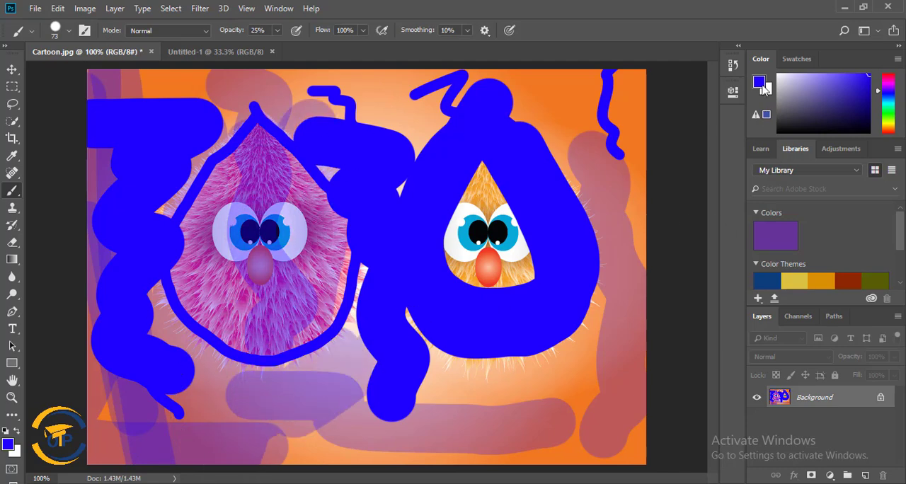
Revert the image to its original Cartoon.jpg history state, also discarding one more test stroke on the pink character.
left_click(733, 66)
scroll(694, 95, "up", 3)
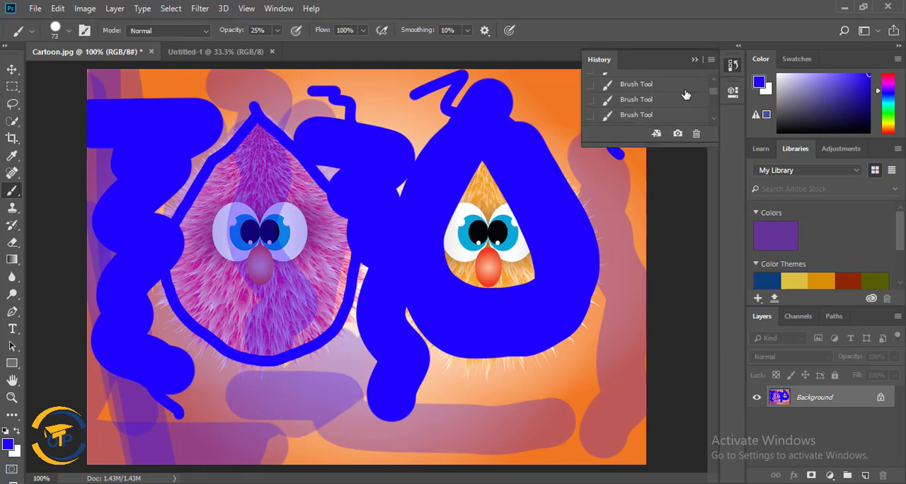
left_click(671, 87)
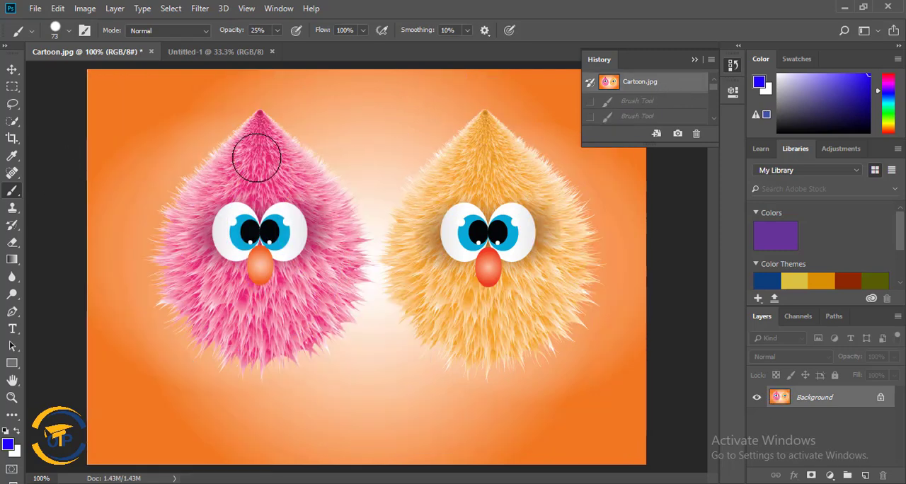
left_click_drag(253, 130, 192, 222)
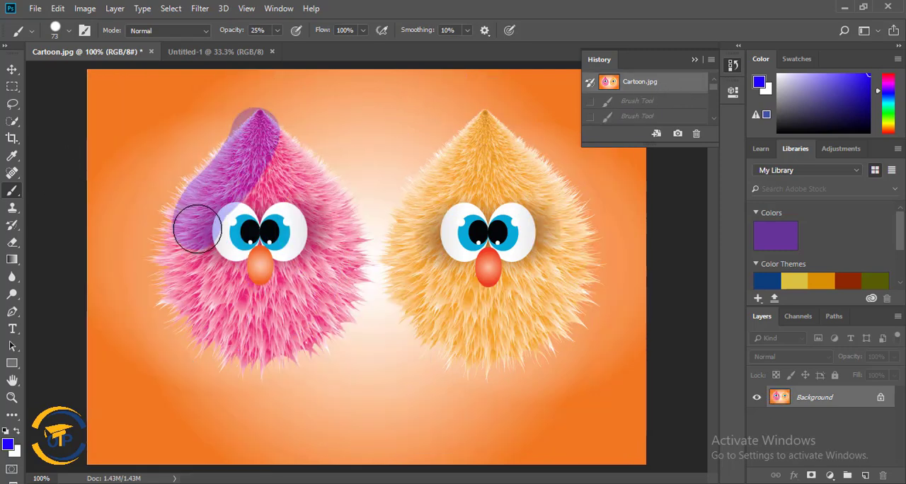
left_click(648, 85)
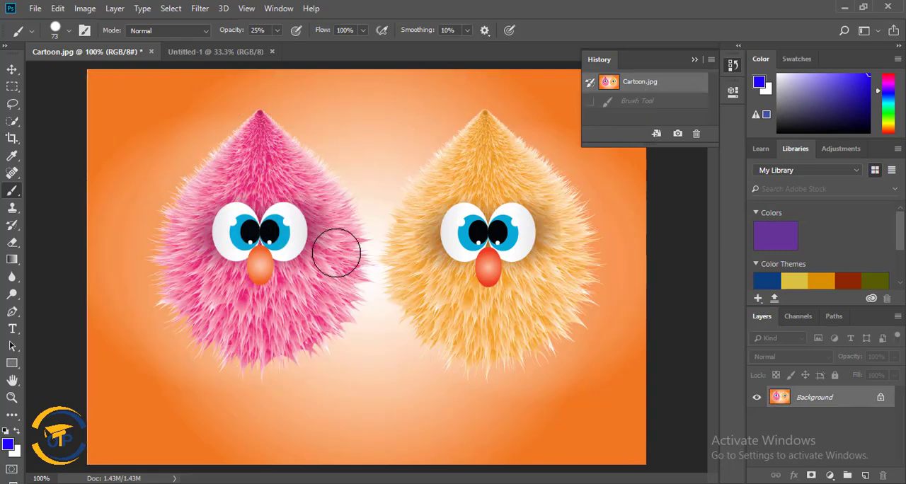
Select the whole pink character with the Quick Selection tool.
left_click(12, 121)
left_click(43, 121)
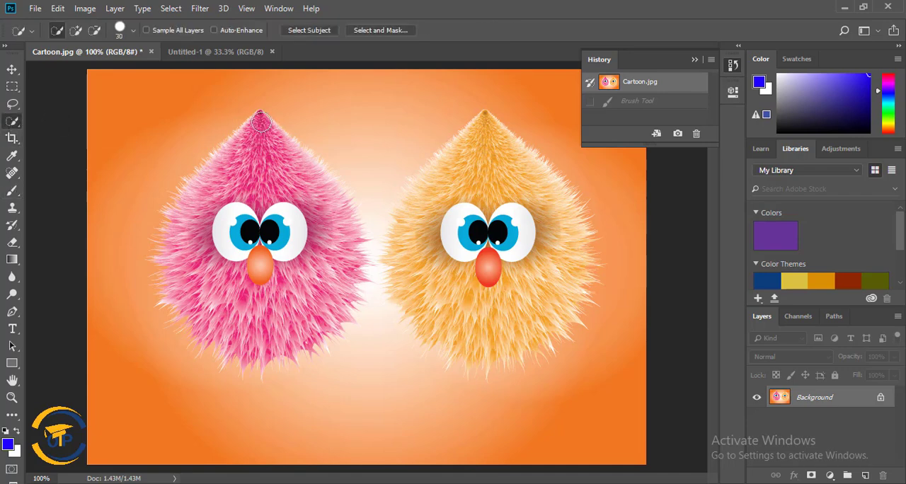
mouse_move(263, 120)
left_mouse_down()
mouse_move(265, 271)
mouse_move(293, 299)
mouse_move(317, 290)
mouse_move(318, 212)
mouse_move(289, 160)
mouse_move(255, 159)
mouse_move(206, 197)
mouse_move(192, 244)
mouse_move(199, 284)
mouse_move(257, 332)
mouse_move(281, 331)
mouse_move(330, 303)
mouse_move(340, 225)
mouse_move(323, 182)
mouse_move(336, 268)
left_mouse_up()
mouse_move(283, 322)
left_mouse_down()
mouse_move(320, 314)
mouse_move(303, 338)
mouse_move(254, 351)
mouse_move(206, 327)
mouse_move(167, 286)
left_mouse_up()
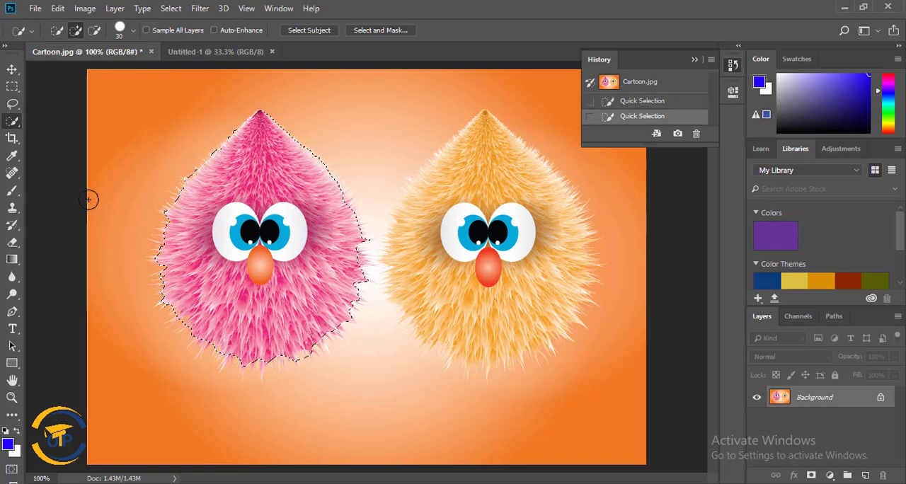
Tint the selected pink character with the blue brush at 25% opacity, then deselect it.
left_click(12, 190)
left_click(64, 188)
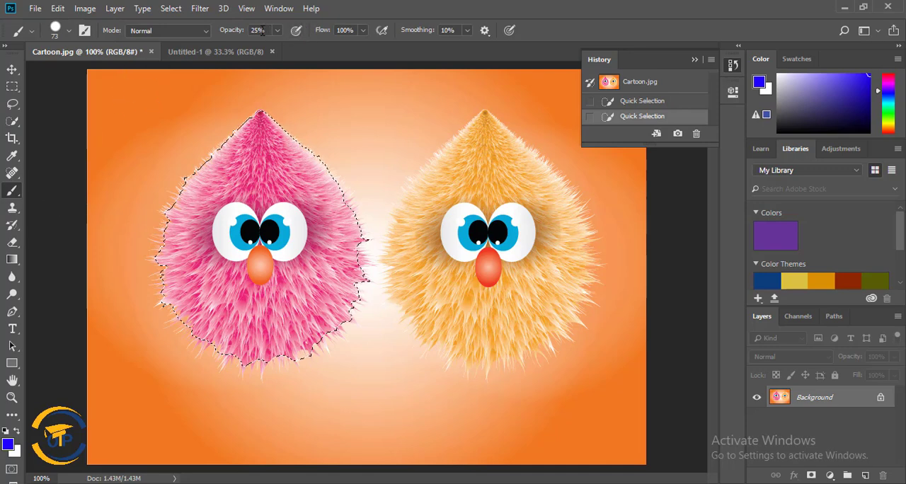
mouse_move(264, 120)
left_mouse_down()
mouse_move(178, 271)
mouse_move(343, 301)
mouse_move(287, 116)
mouse_move(202, 317)
mouse_move(276, 107)
left_mouse_up()
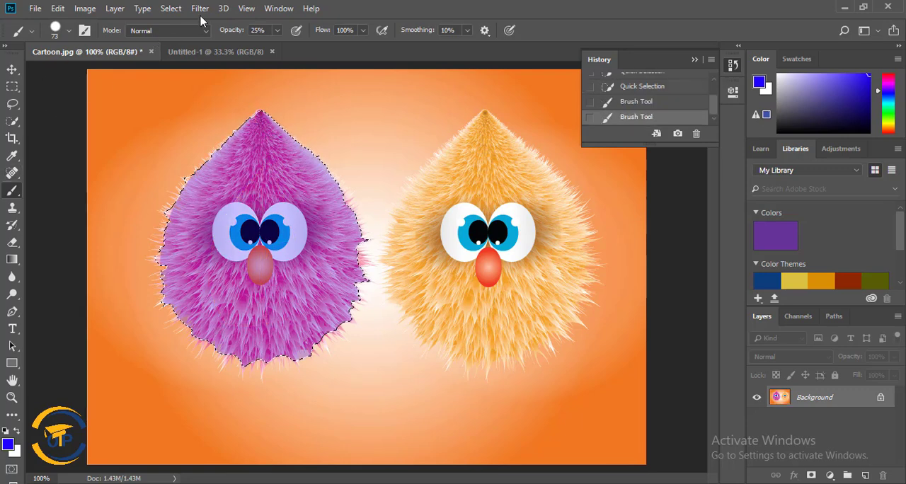
left_click(171, 9)
left_click(184, 36)
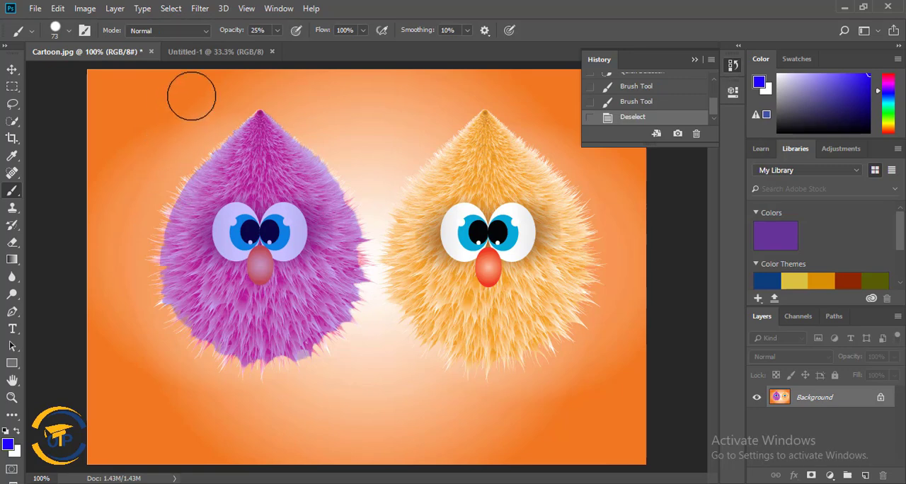
Switch to the Untitled-1 document and examine the brush preset options and the Dry Media Brushes group.
left_click(227, 53)
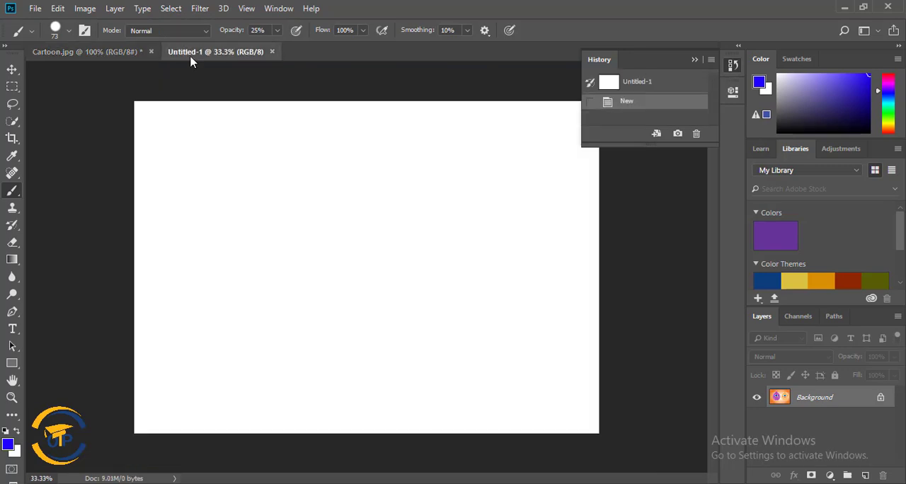
left_click(69, 31)
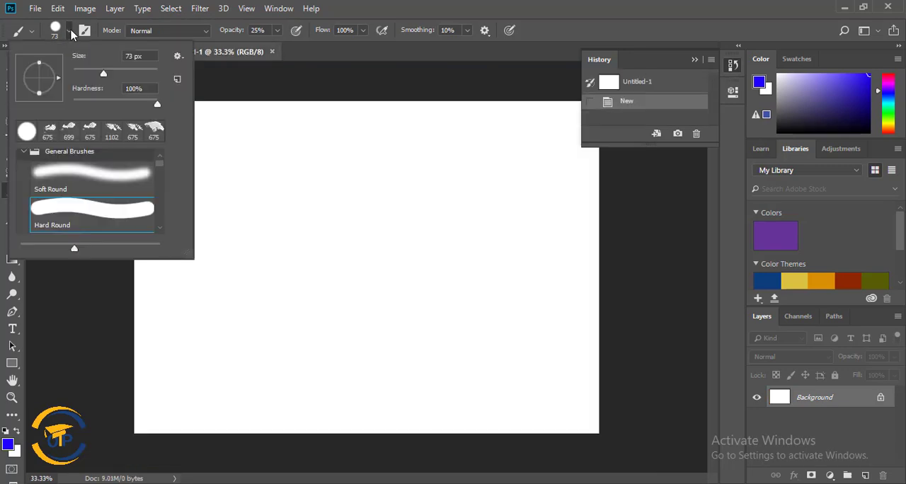
left_click(178, 59)
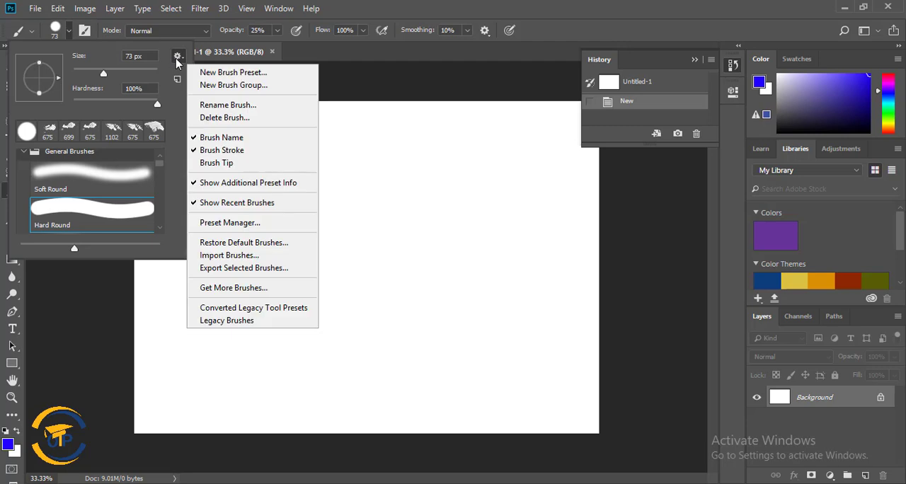
left_click(161, 170)
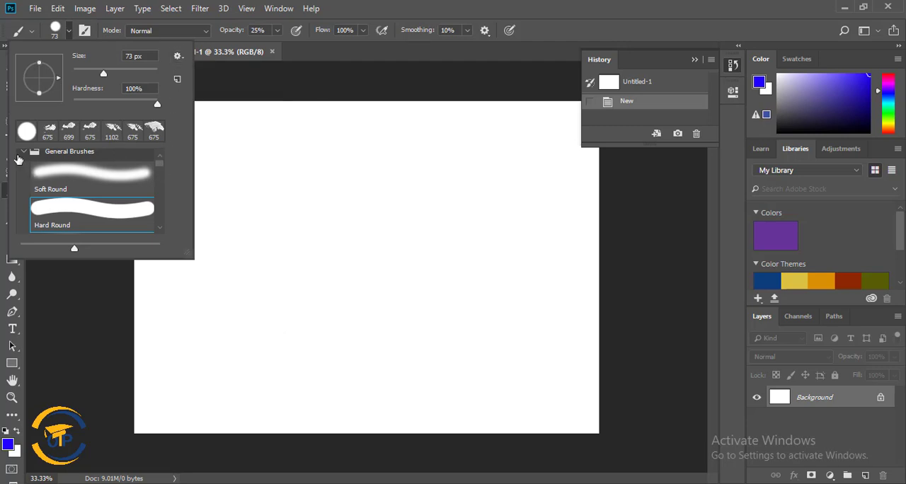
scroll(95, 195, "down", 8)
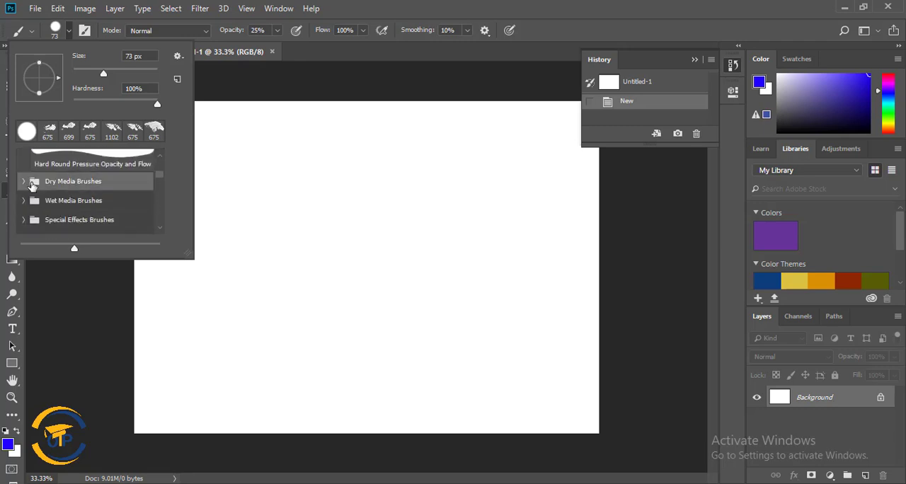
left_click(24, 182)
scroll(73, 197, "down", 4)
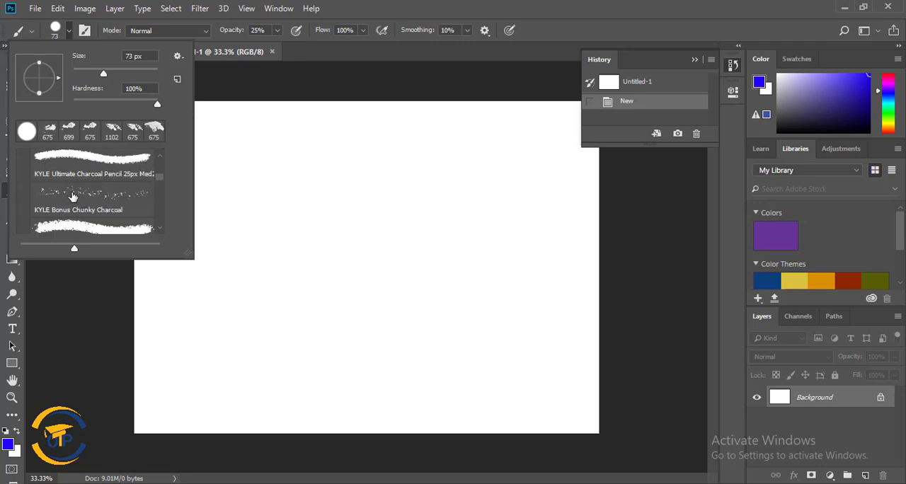
scroll(73, 196, "up", 4)
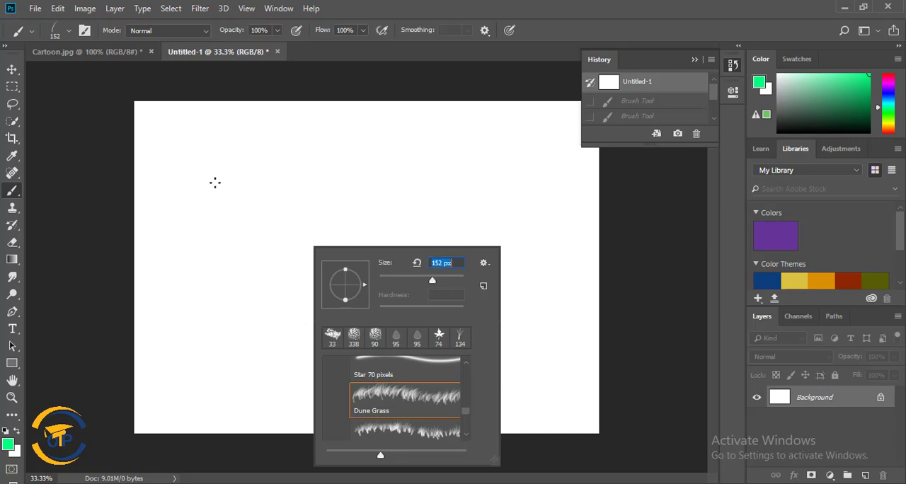
Paint rows of green grass across the whole blank canvas using the Dune Grass brush at 152 px.
left_click_drag(216, 182, 293, 186)
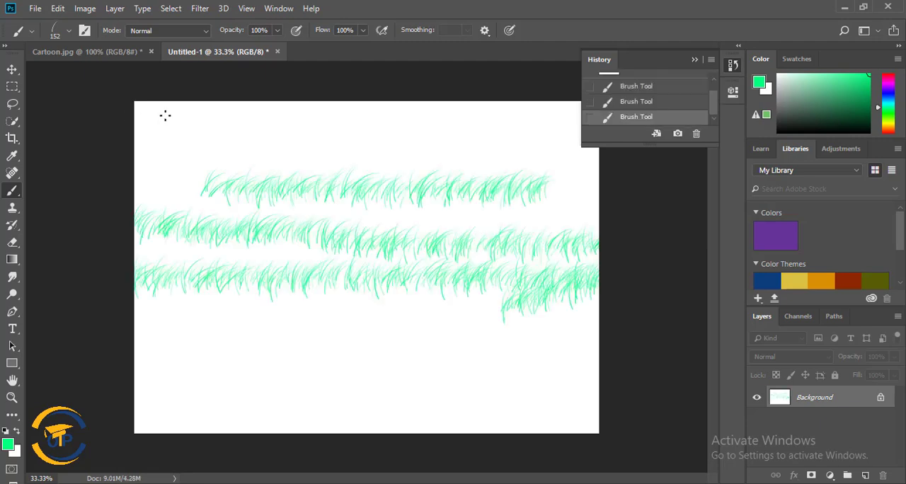
mouse_move(165, 115)
left_mouse_down()
mouse_move(71, 259)
mouse_move(42, 365)
mouse_move(444, 476)
mouse_move(448, 338)
mouse_move(491, 281)
mouse_move(472, 328)
mouse_move(284, 268)
mouse_move(142, 304)
mouse_move(595, 365)
left_mouse_up()
left_click_drag(429, 424, 170, 432)
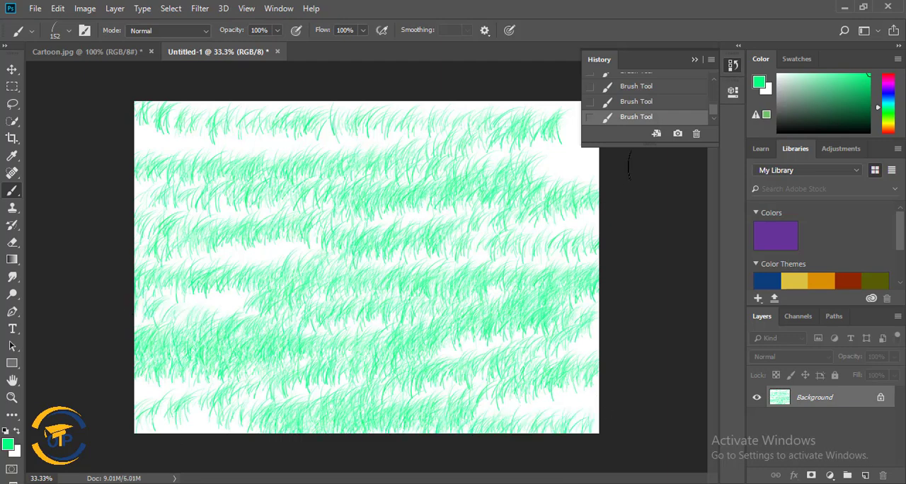
Revert the canvas to its blank Untitled-1 history state, discarding the Dune Grass strokes.
scroll(658, 103, "up", 3)
left_click(643, 85)
right_click(392, 188)
left_click(672, 85)
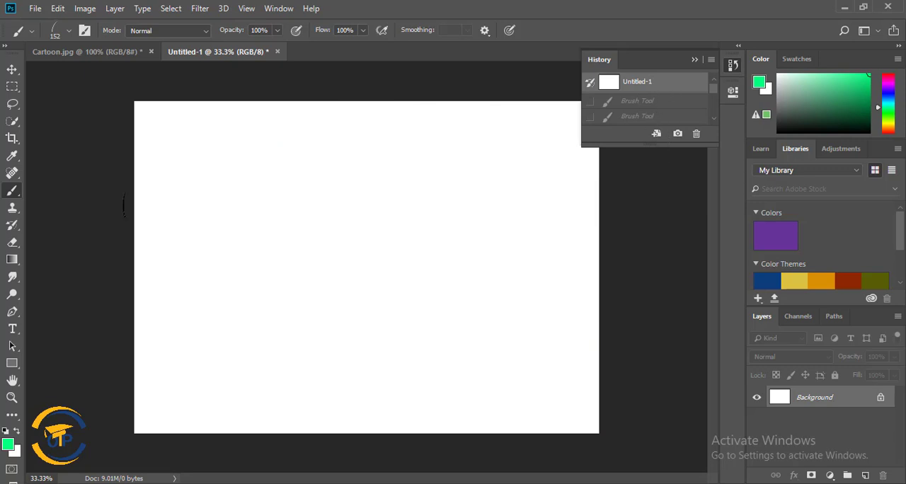
Choose the Grass brush at 199 px and paint rows of green grass tufts over the entire canvas.
right_click(314, 219)
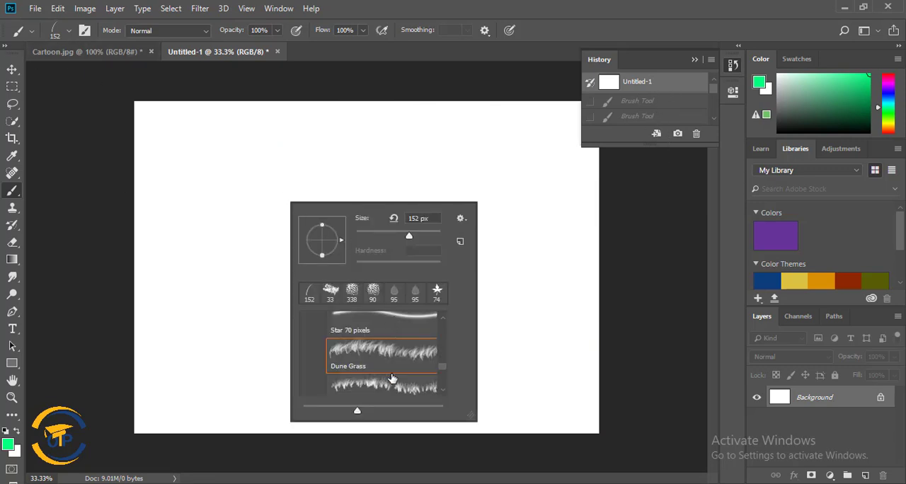
scroll(392, 375, "down", 1)
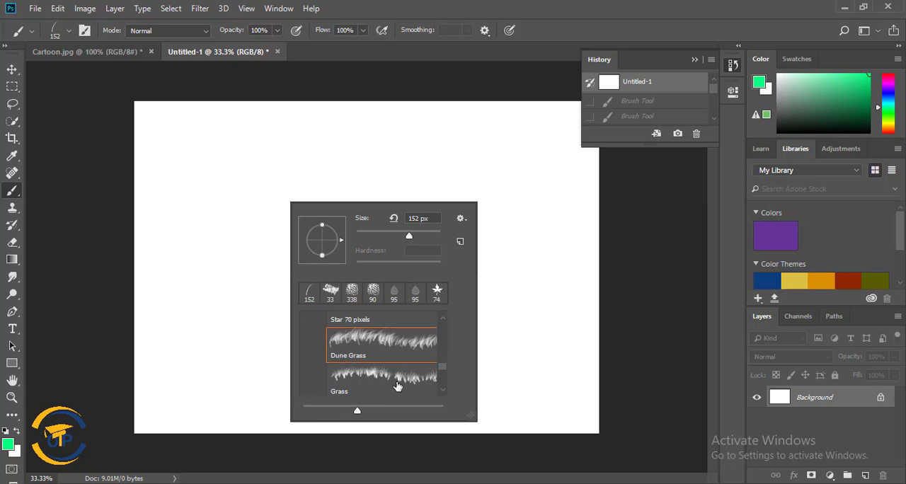
left_click(366, 382)
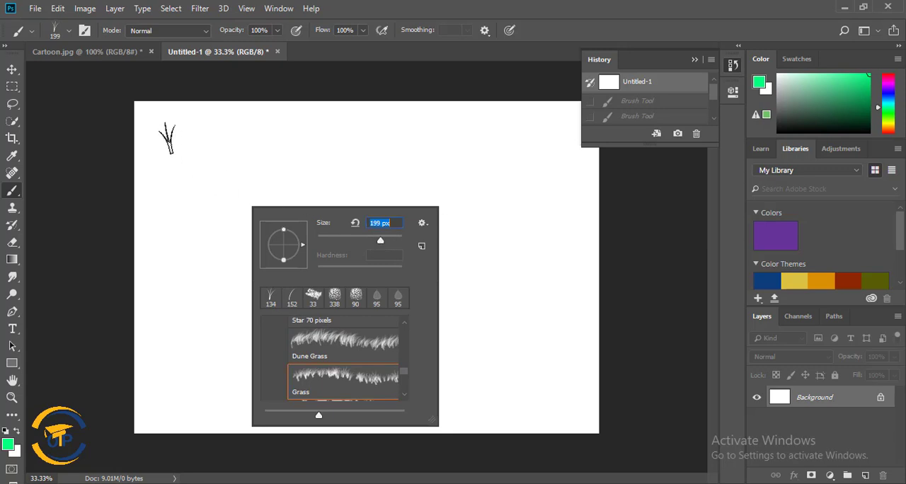
left_click_drag(150, 126, 546, 115)
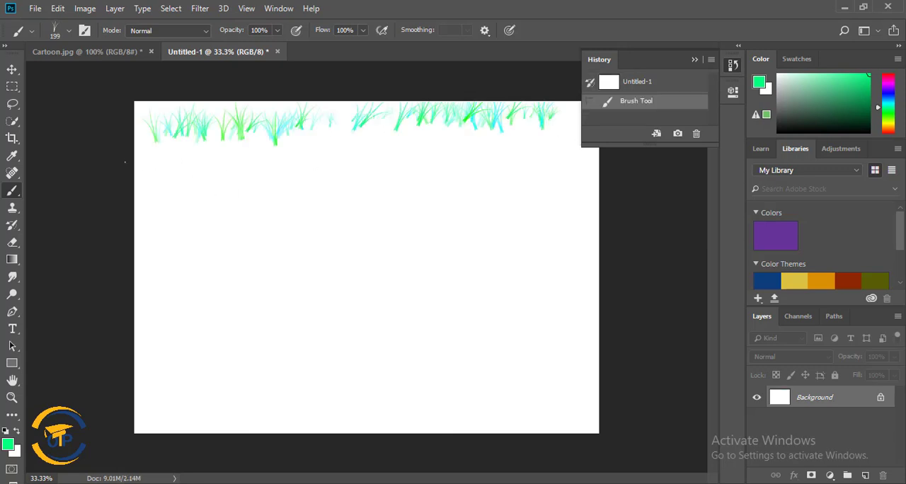
mouse_move(156, 159)
left_mouse_down()
mouse_move(464, 157)
mouse_move(409, 188)
mouse_move(142, 205)
mouse_move(524, 233)
mouse_move(156, 269)
mouse_move(276, 344)
mouse_move(475, 376)
mouse_move(142, 414)
left_mouse_up()
mouse_move(579, 340)
left_mouse_down()
mouse_move(386, 338)
mouse_move(138, 315)
left_mouse_up()
scroll(670, 95, "up", 1)
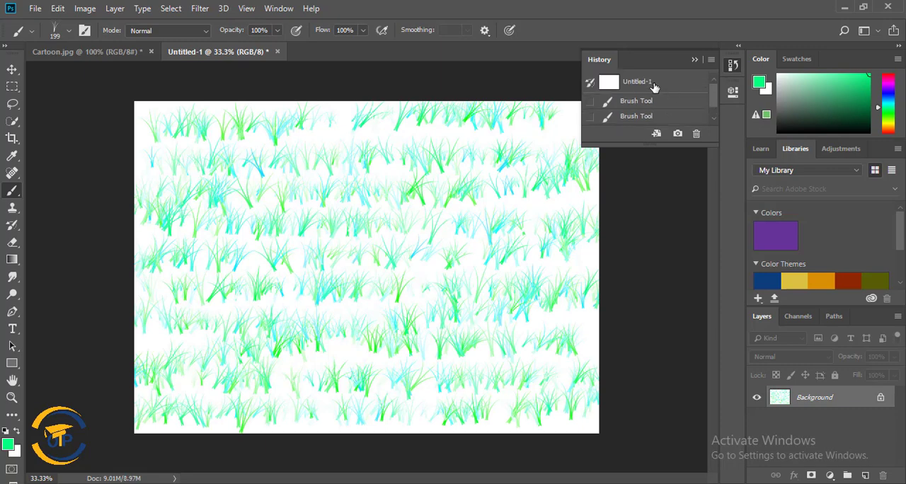
Revert the canvas to its blank Untitled-1 history state and choose the Scattered Leaves brush at 95 px.
left_click(654, 85)
right_click(399, 177)
scroll(482, 327, "down", 2)
scroll(498, 339, "down", 3)
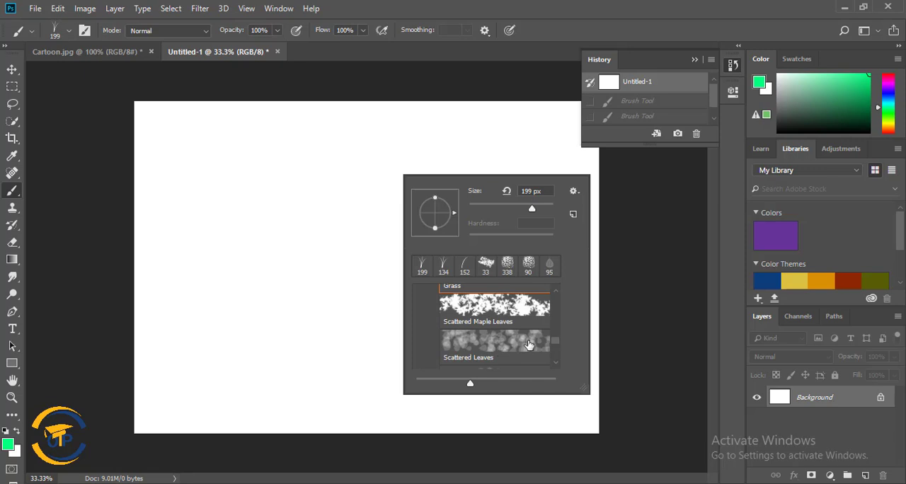
scroll(529, 344, "down", 1)
scroll(512, 339, "down", 1)
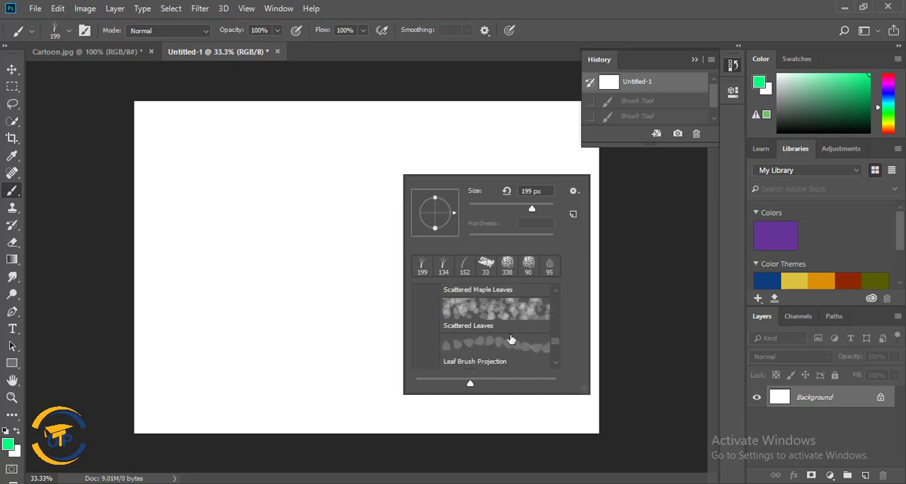
scroll(521, 350, "down", 1)
scroll(521, 347, "up", 2)
left_click(495, 324)
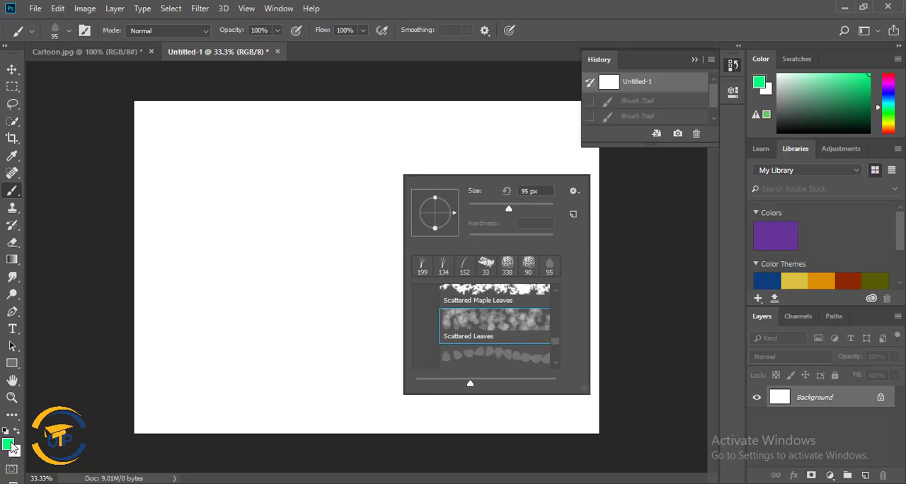
double_click(467, 314)
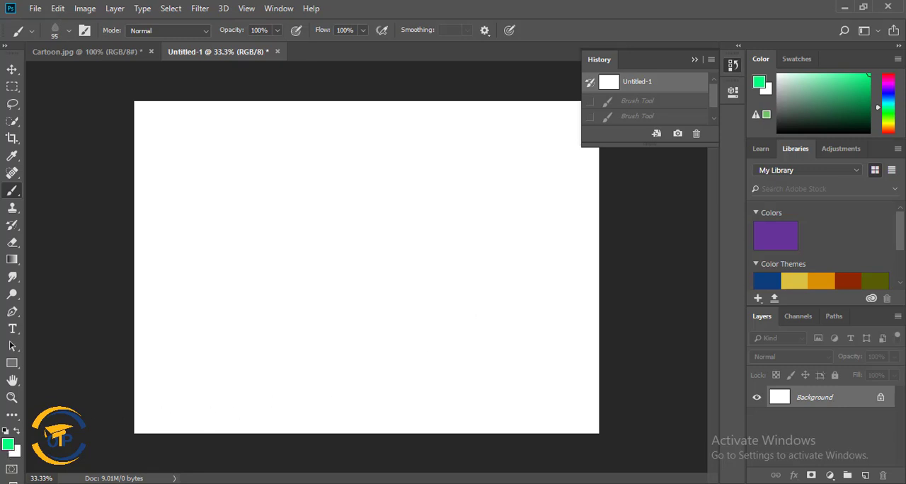
Change the foreground colour from the colour picker's hue range to a bright blue.
left_click(9, 443)
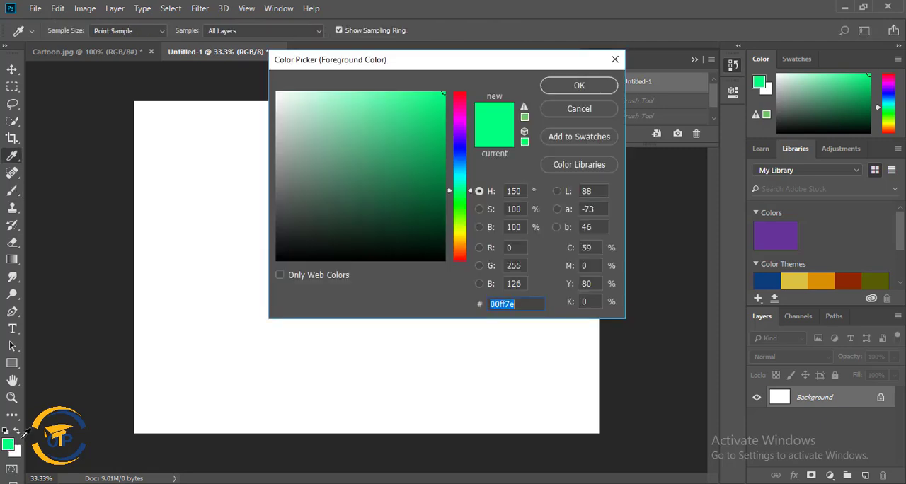
left_click(464, 155)
left_click(579, 86)
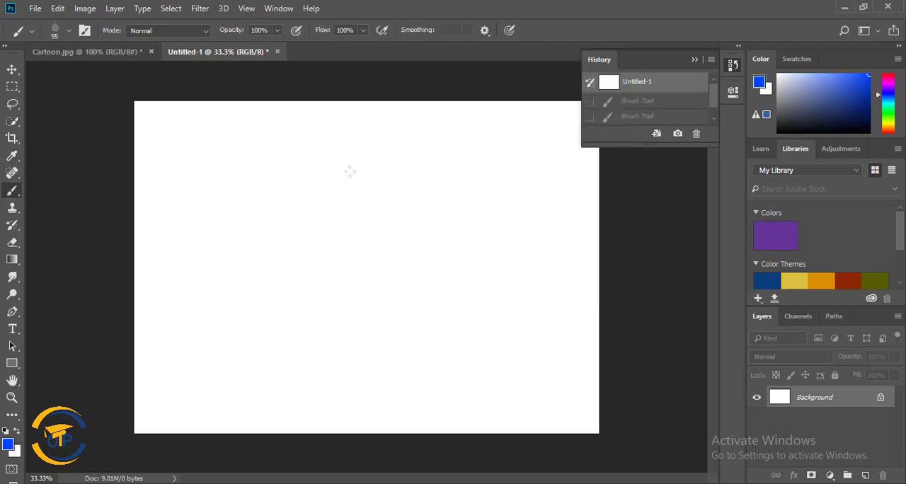
Paint scattered blue leaves over the whole canvas, and revert it to the blank Untitled-1 history state with the History panel collapsed.
mouse_move(167, 126)
left_mouse_down()
mouse_move(330, 125)
mouse_move(336, 208)
mouse_move(446, 228)
mouse_move(205, 296)
mouse_move(182, 364)
mouse_move(457, 421)
mouse_move(237, 402)
left_mouse_up()
mouse_move(142, 399)
left_mouse_down()
mouse_move(131, 149)
mouse_move(149, 137)
mouse_move(235, 160)
mouse_move(560, 160)
left_mouse_up()
mouse_move(157, 237)
left_mouse_down()
mouse_move(169, 362)
mouse_move(147, 402)
left_mouse_up()
left_click_drag(266, 270, 591, 250)
mouse_move(602, 309)
left_mouse_down()
mouse_move(441, 344)
mouse_move(87, 342)
left_mouse_up()
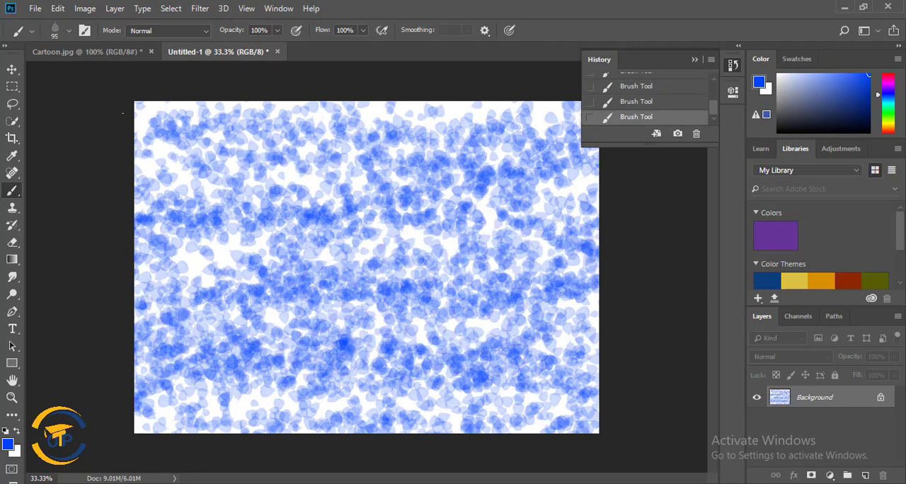
left_click_drag(144, 107, 161, 371)
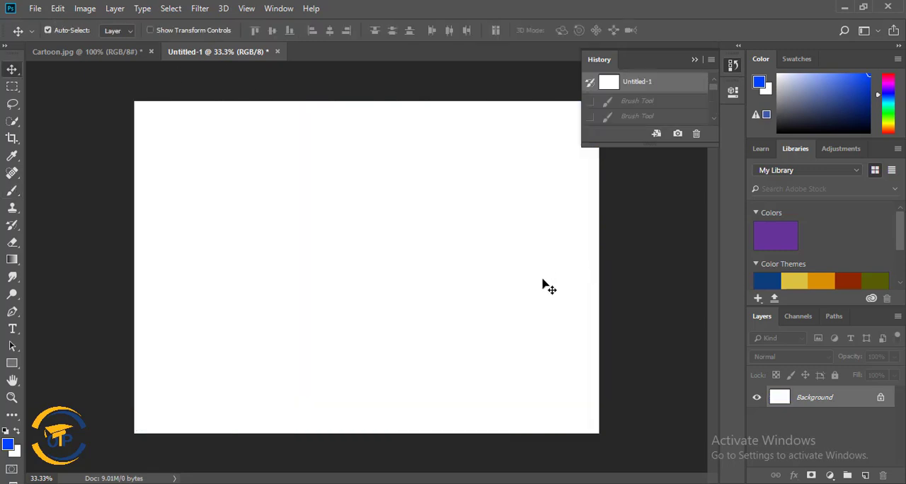
left_click(697, 60)
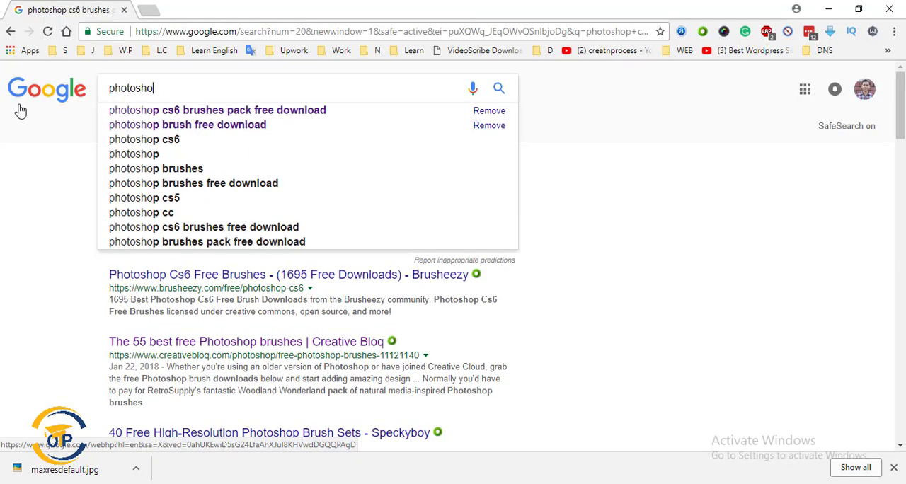
Switch to Chrome and search Google for "photoshop brush free download".
type("p bro")
key("BackSpace")
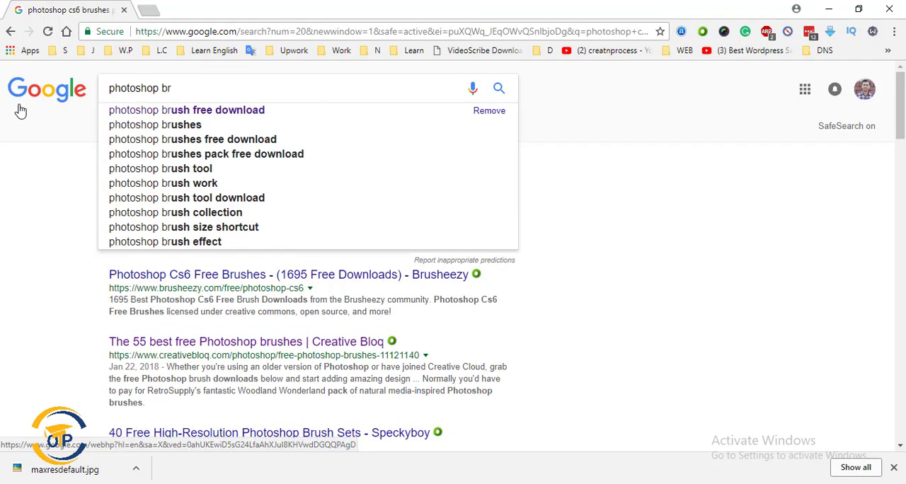
type("ush")
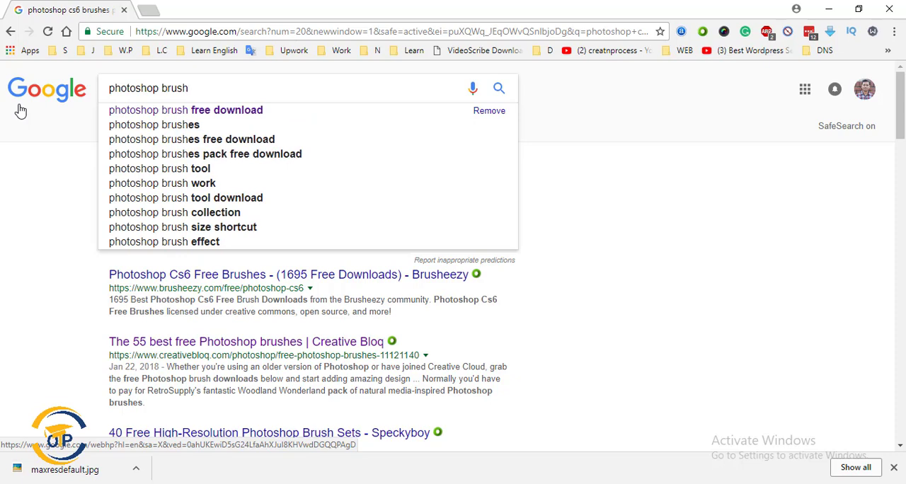
key("Down")
key("Return")
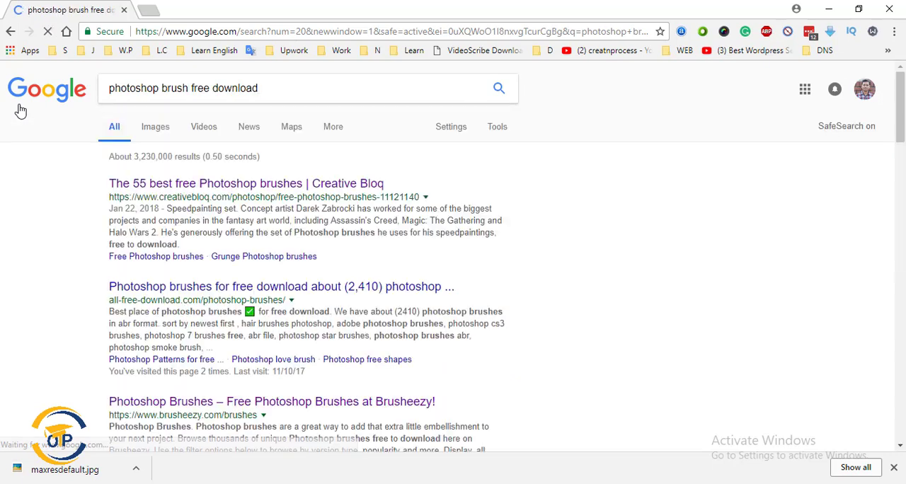
Open free brush sites from the search results in new tabs and view the Hand Drawn Pattern 4 pack on Brush King.
middle_click(258, 291)
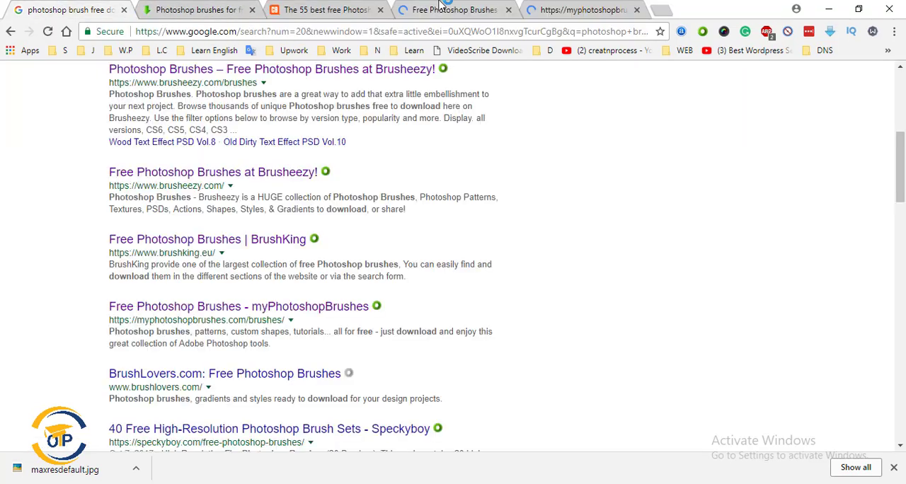
left_click(480, 8)
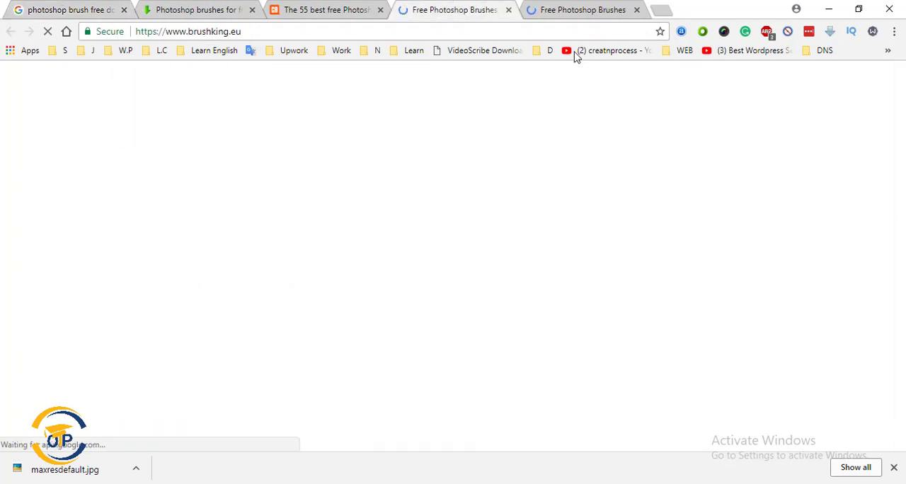
scroll(559, 276, "down", 4)
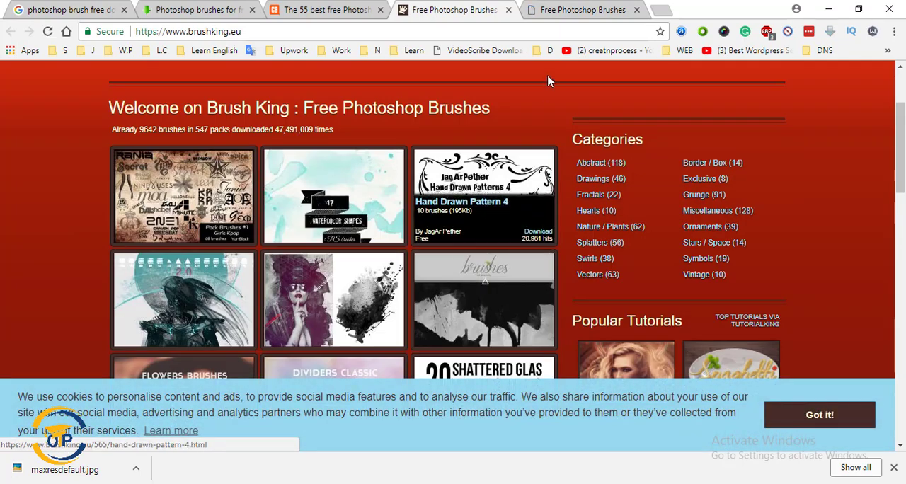
left_click(498, 178)
Browse the brush packs on myphotoshopbrushes.com and open the page of the 9 Free Butterfly PS Brushes set.
key("ctrl+Tab")
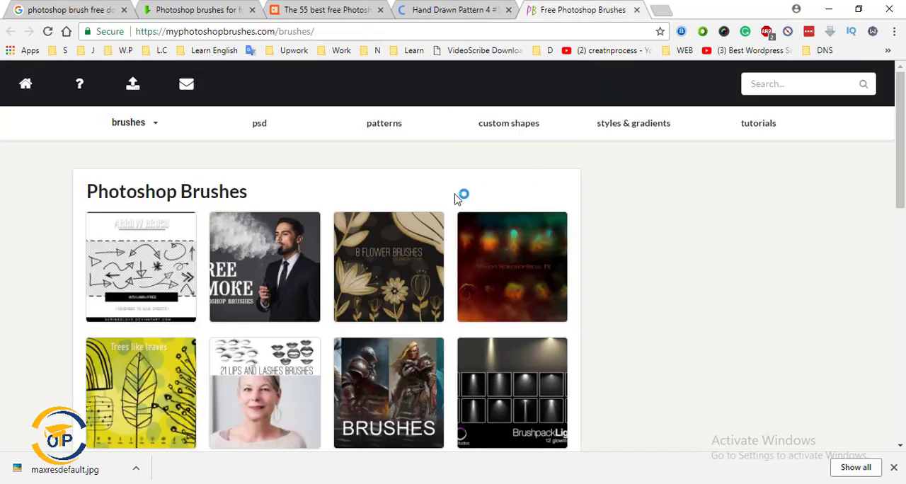
scroll(414, 209, "down", 3)
scroll(414, 208, "down", 5)
scroll(414, 209, "down", 2)
scroll(414, 206, "up", 2)
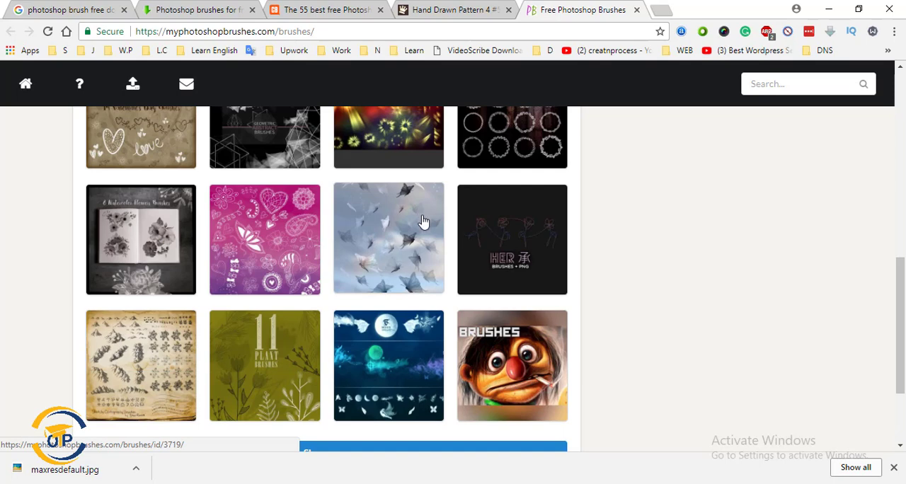
left_click(411, 224)
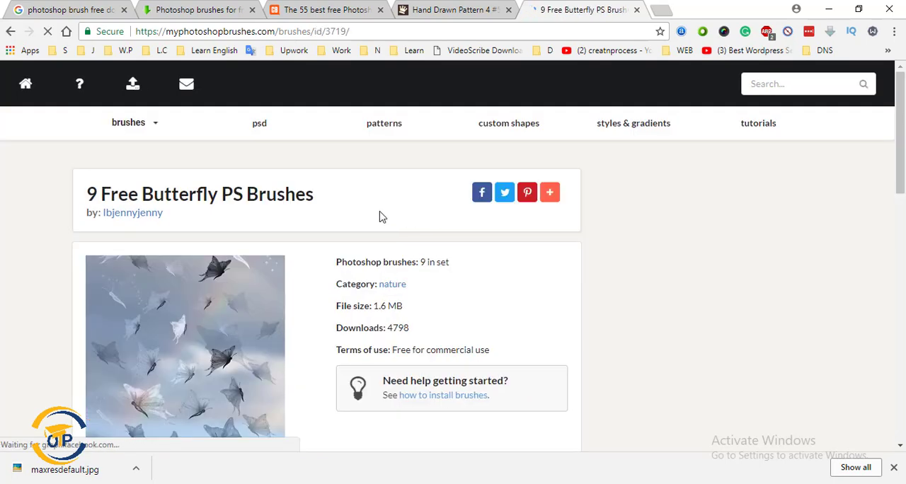
Download the 9 Free Butterfly PS Brushes set as a zip file.
scroll(380, 216, "down", 2)
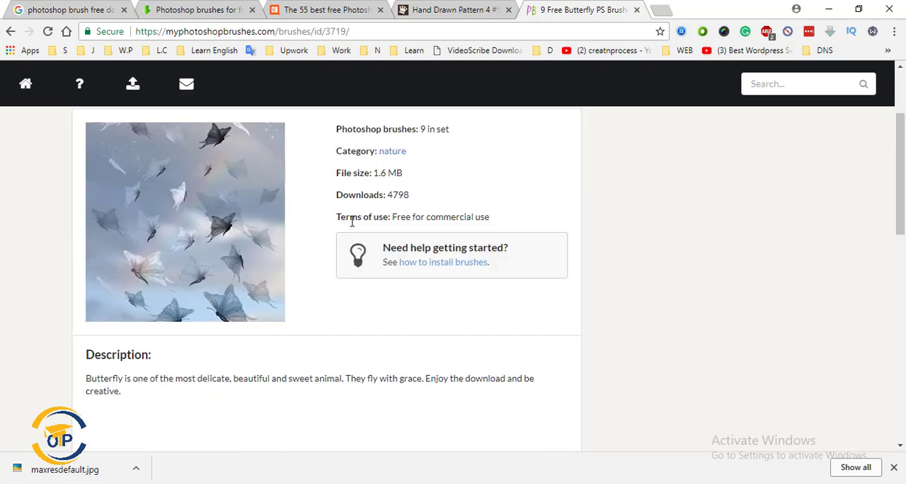
scroll(329, 290, "down", 6)
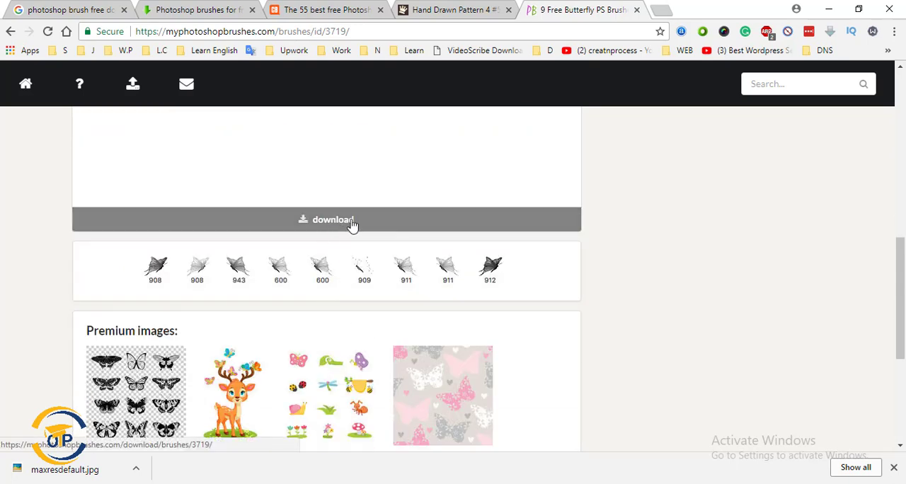
left_click(319, 226)
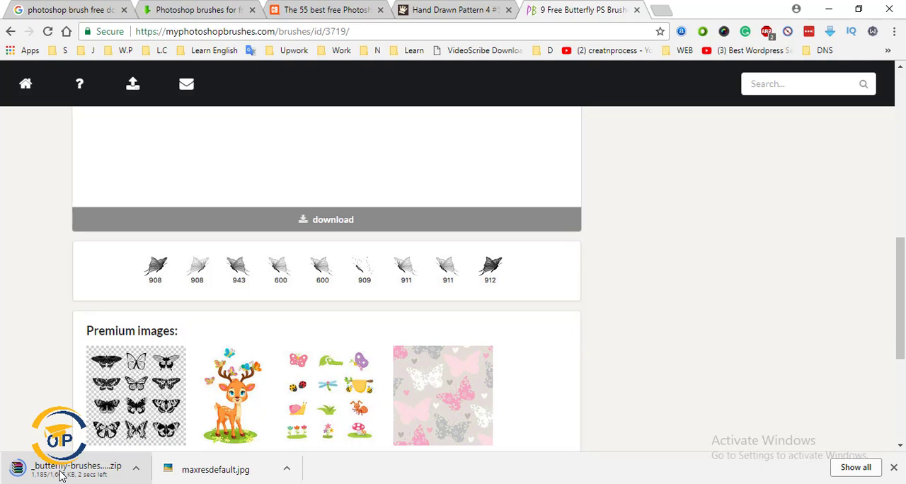
Copy the downloaded _butterfly-brushes.abr_azyhzaw.zip from its download folder to the desktop and extract it there.
left_click(861, 470)
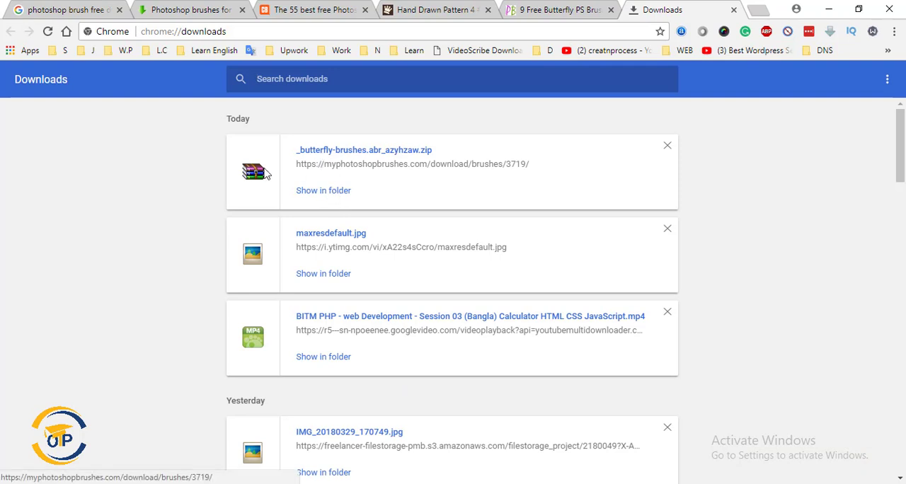
left_click(326, 197)
right_click(349, 263)
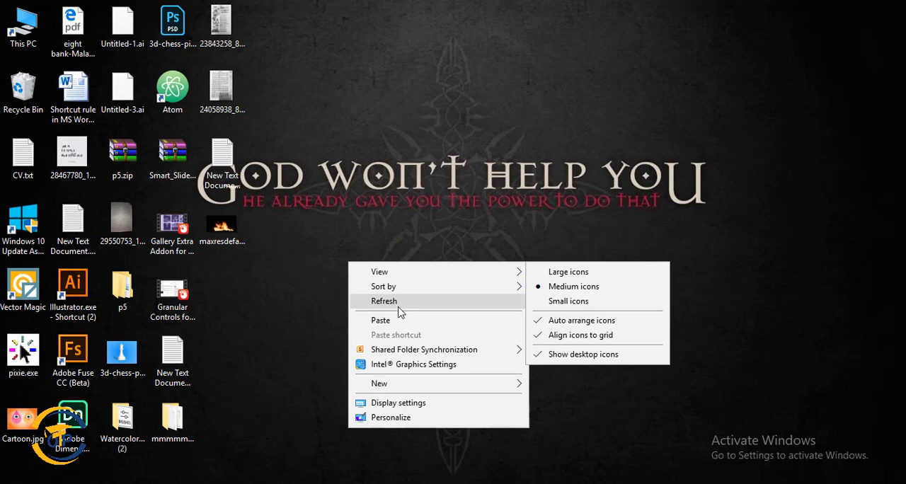
left_click(381, 321)
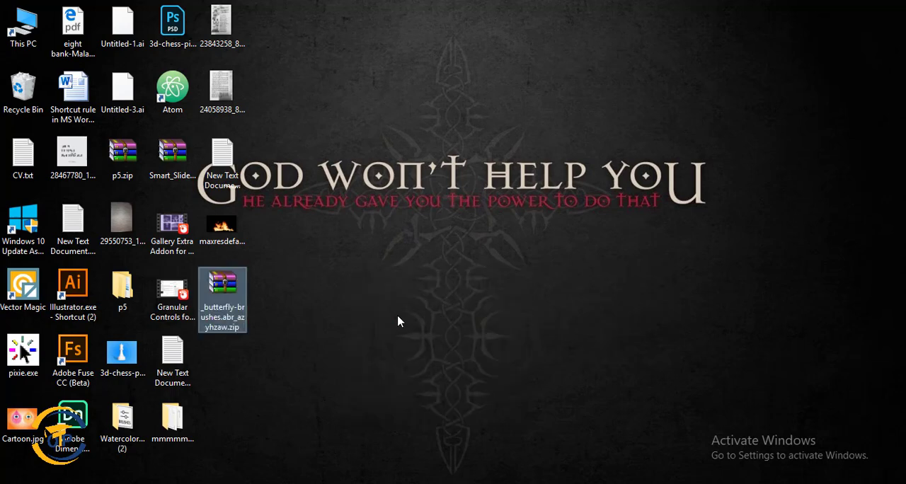
right_click(220, 280)
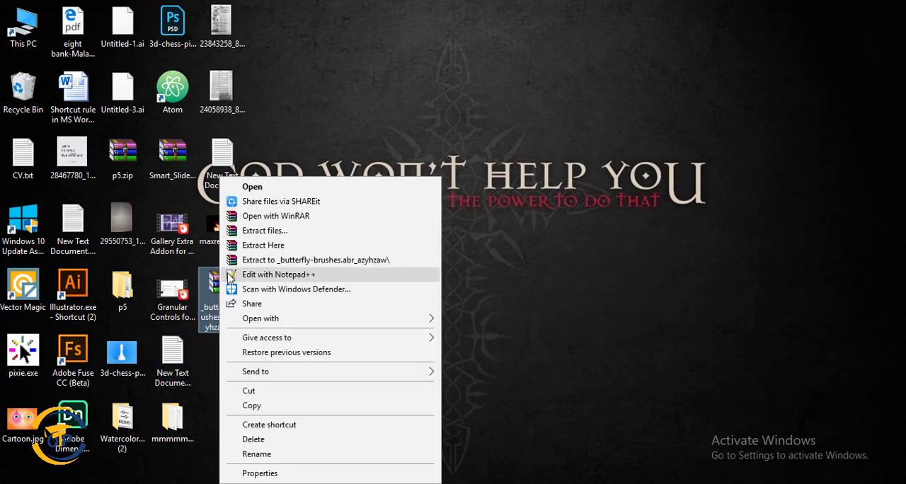
left_click(282, 248)
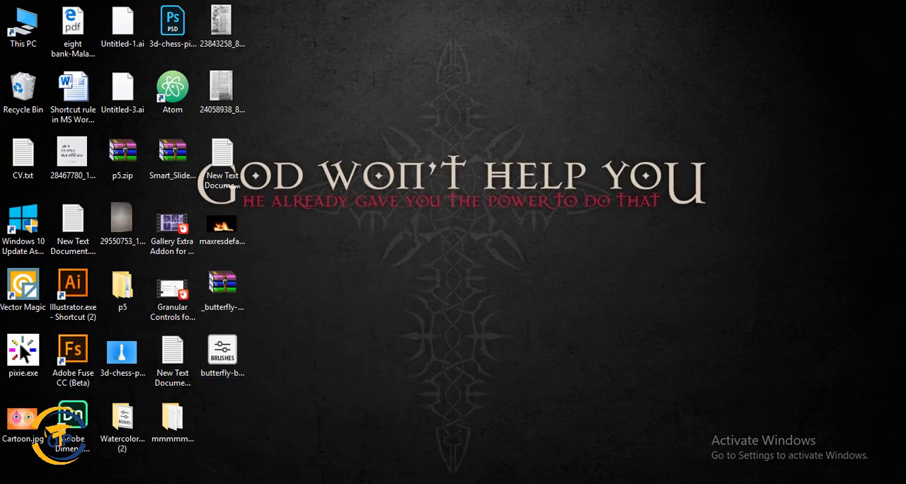
Switch back to Photoshop and activate the Brush tool on the blank Untitled-1 canvas.
left_click(538, 483)
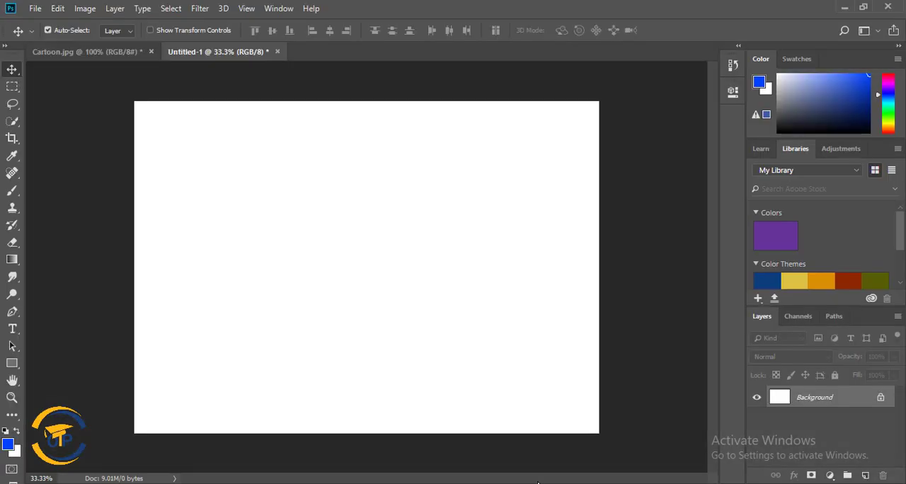
left_click(9, 193)
left_click(75, 194)
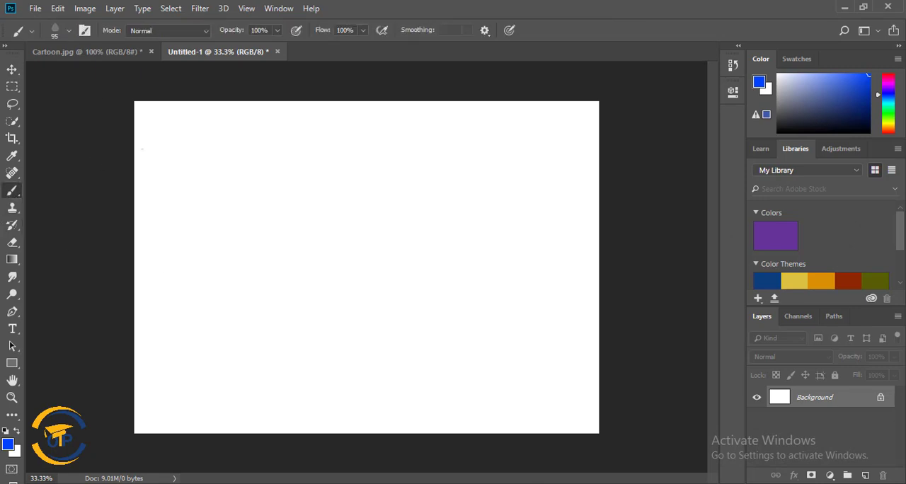
Import butterfly-brushes.abr from the Desktop into the brush presets and locate the butterfly-brushes group in the preset list.
left_click(70, 31)
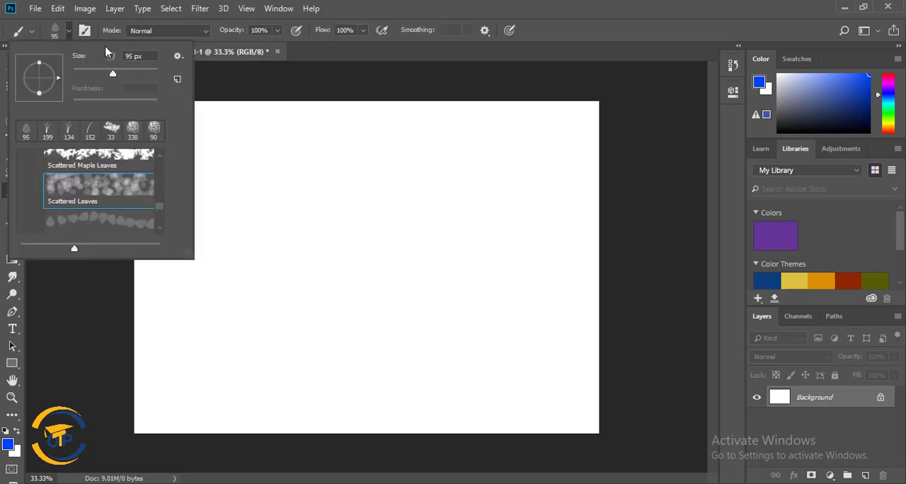
left_click(178, 57)
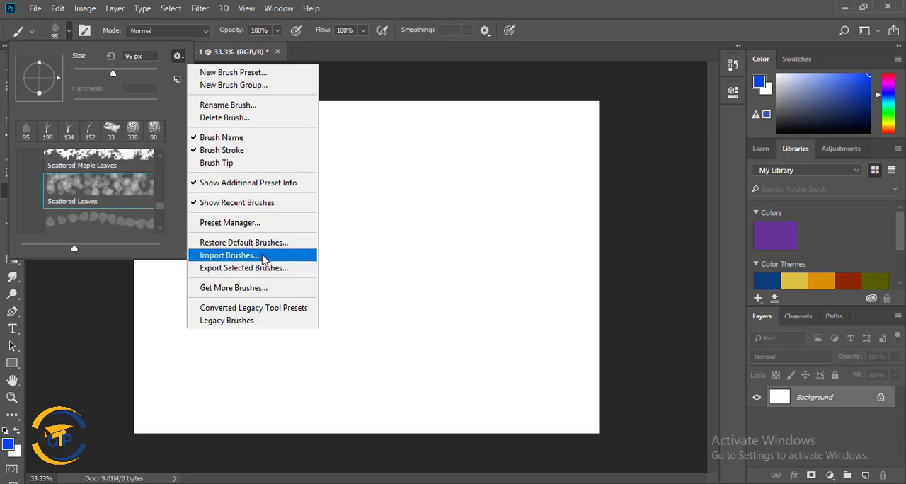
left_click(262, 256)
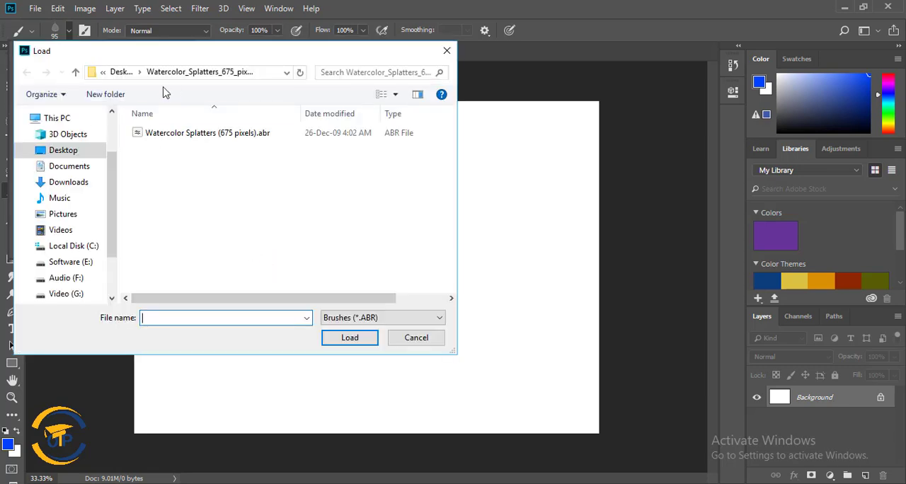
left_click(62, 151)
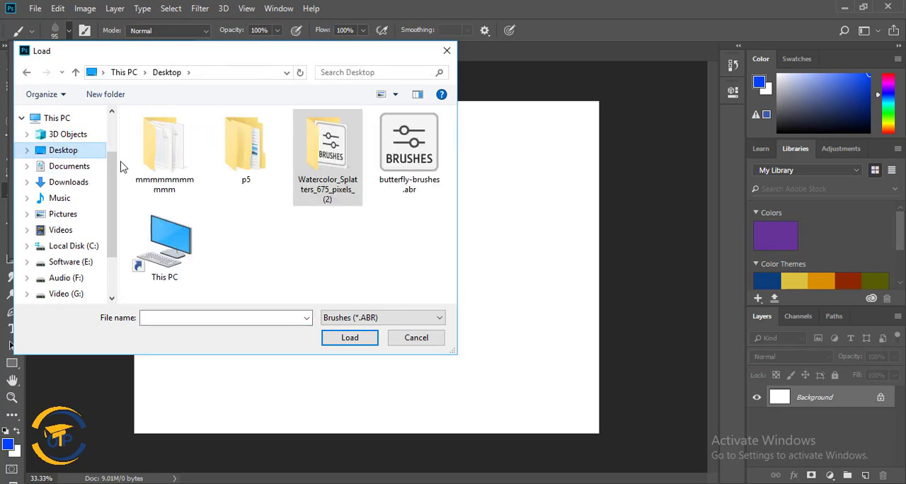
left_click(409, 162)
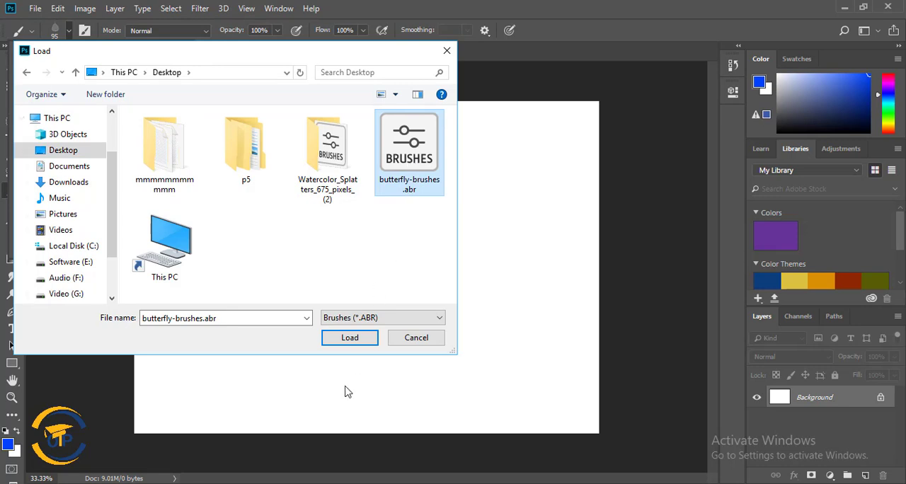
left_click(350, 343)
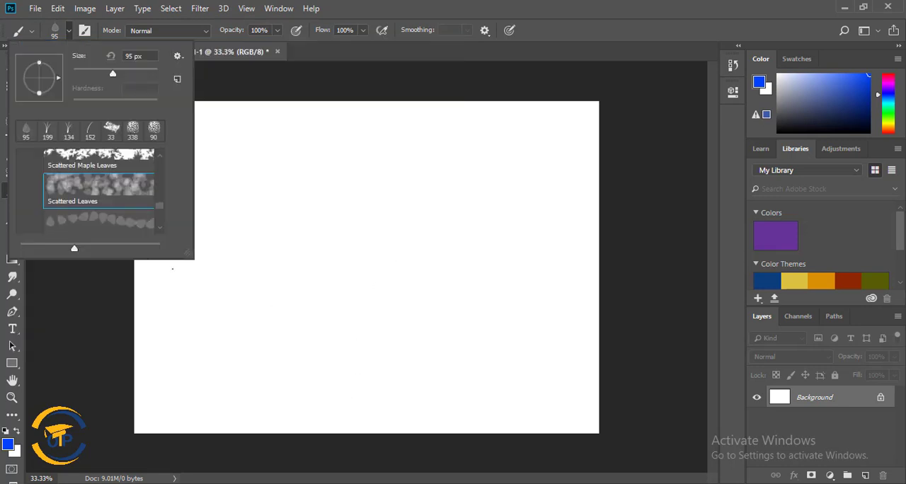
scroll(138, 192, "down", 5)
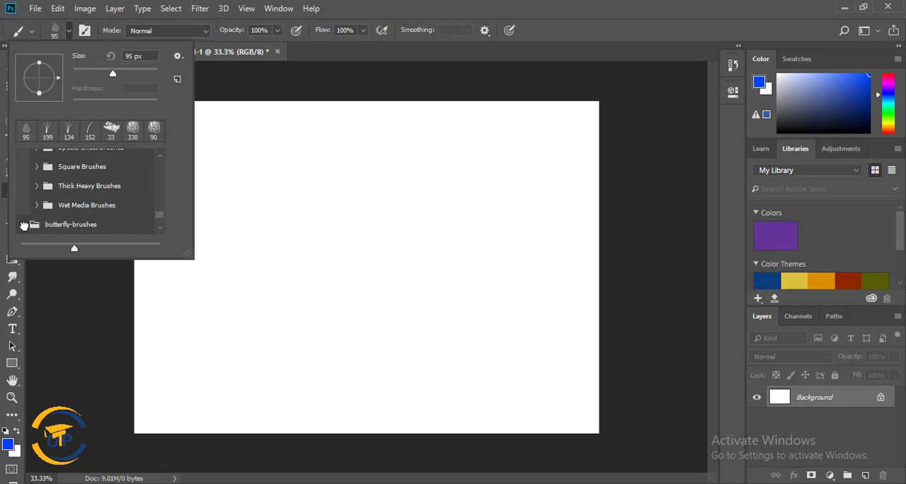
Try the hgyjghjg.psd butterfly brush at 908 px with a short stroke on the canvas, and undo it.
scroll(85, 212, "down", 6)
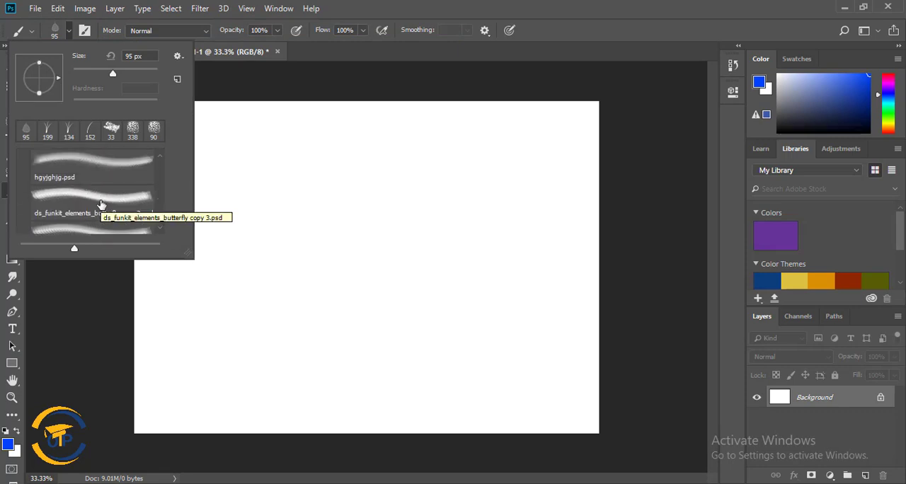
scroll(104, 205, "up", 1)
left_click(96, 211)
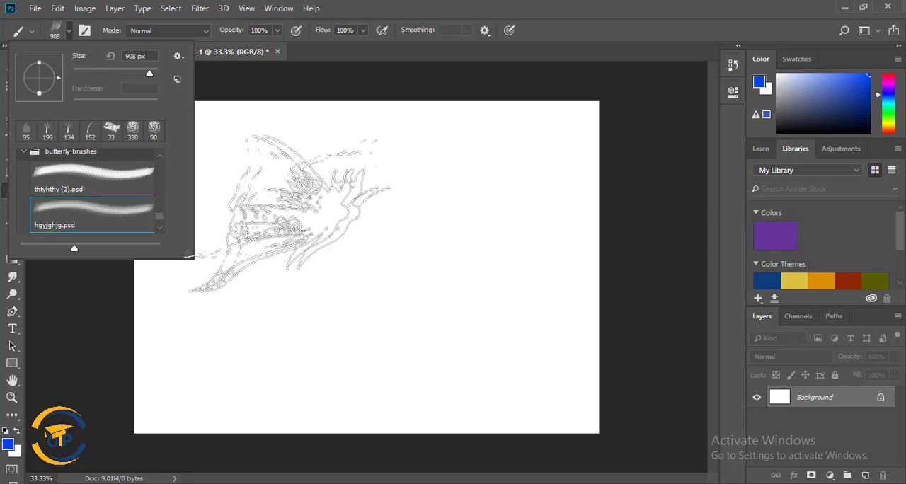
left_click_drag(290, 213, 347, 234)
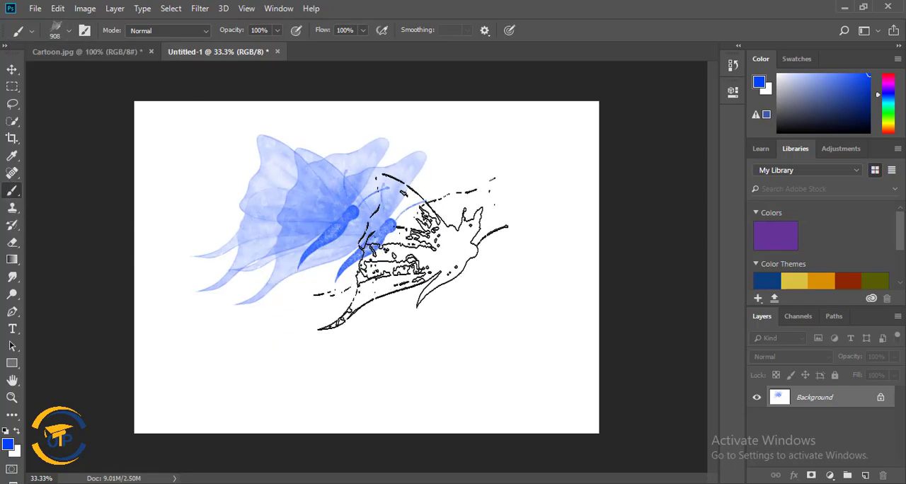
key("ctrl+z")
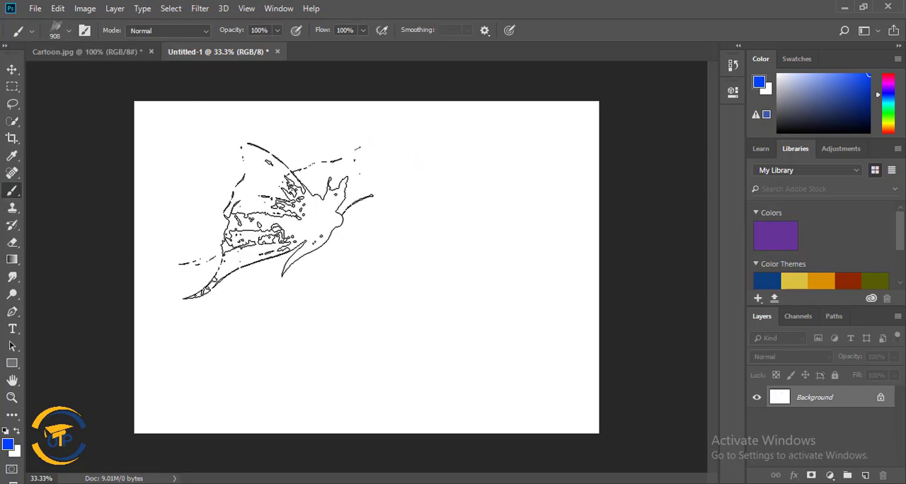
Choose the thtyhthy (2).psd brush at 908 px and stamp two large blue butterflies across the upper canvas.
right_click(315, 257)
scroll(386, 366, "up", 1)
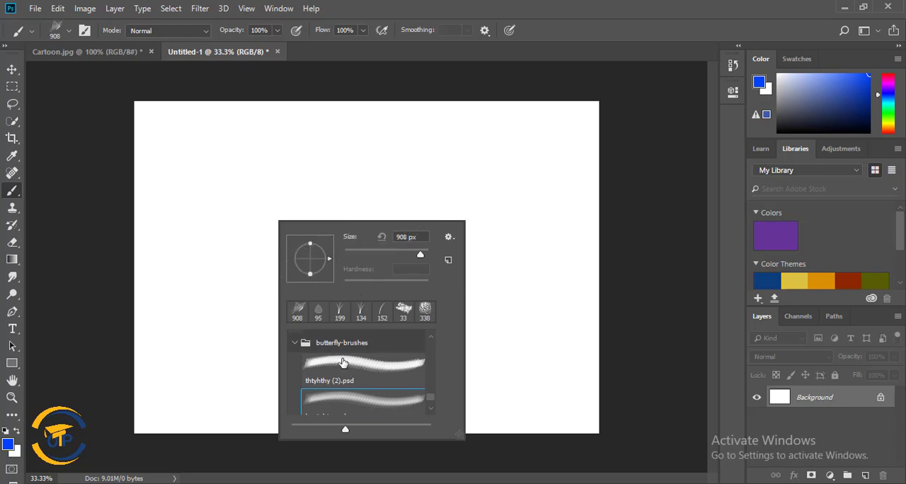
left_click(360, 360)
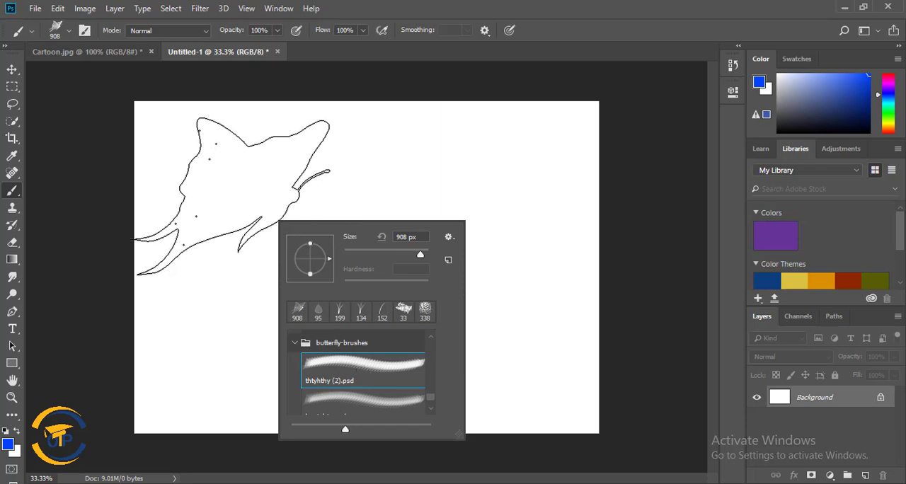
left_click(244, 193)
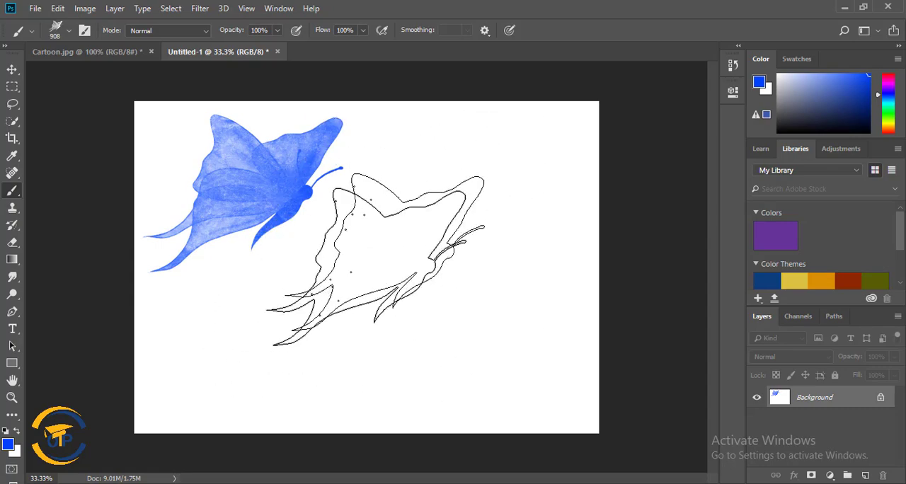
left_click(417, 214)
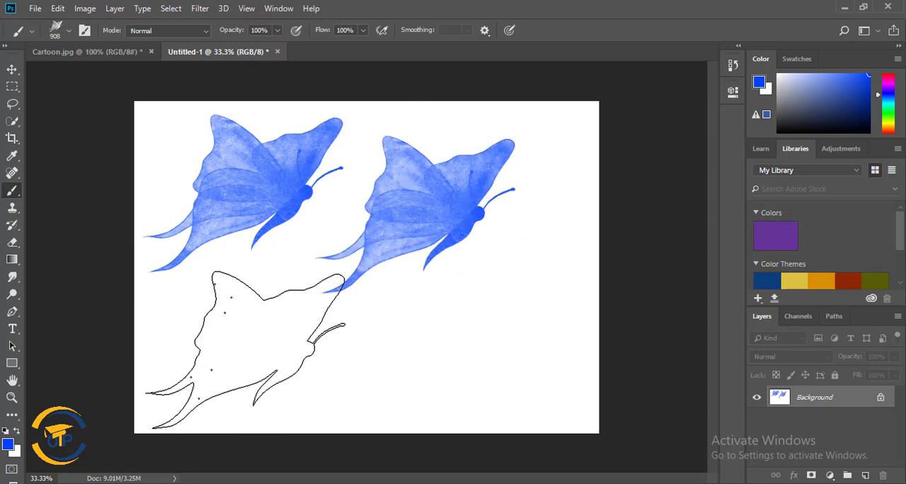
Stamp one small blue butterfly at 97 px, and five more at 136 px scattered across the lower canvas.
right_click(463, 340)
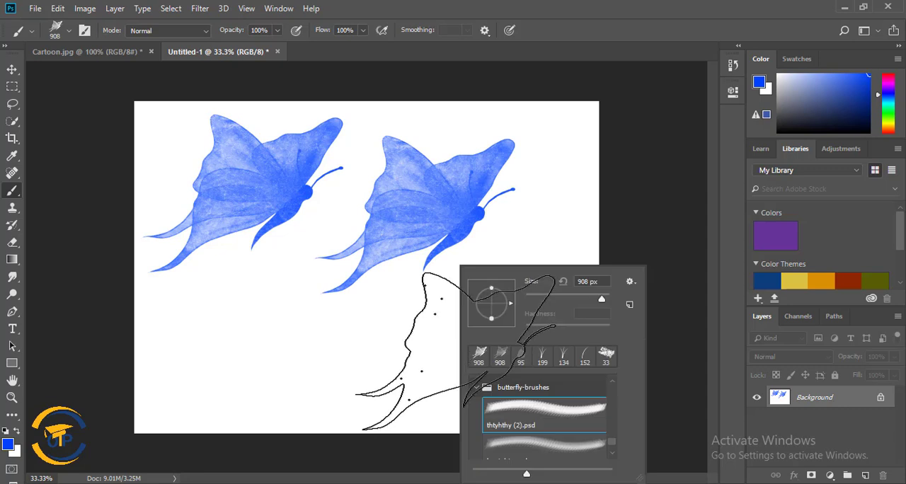
left_click(212, 327)
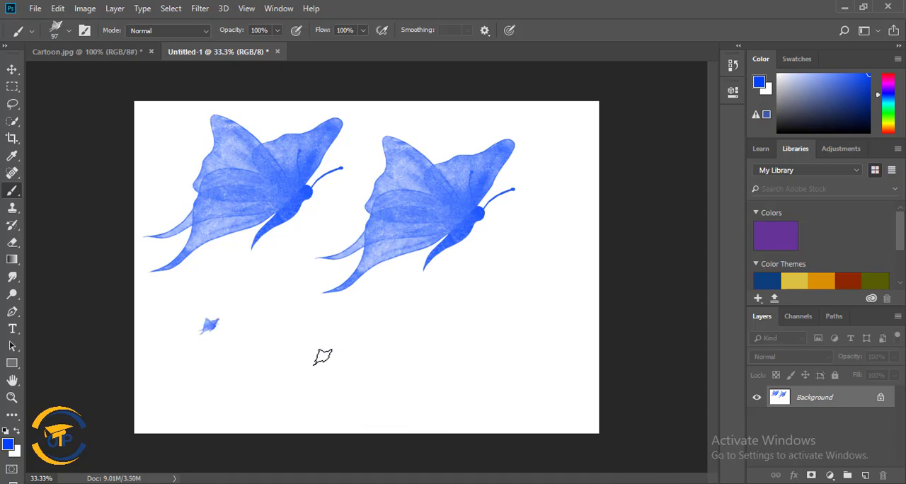
right_click(312, 354)
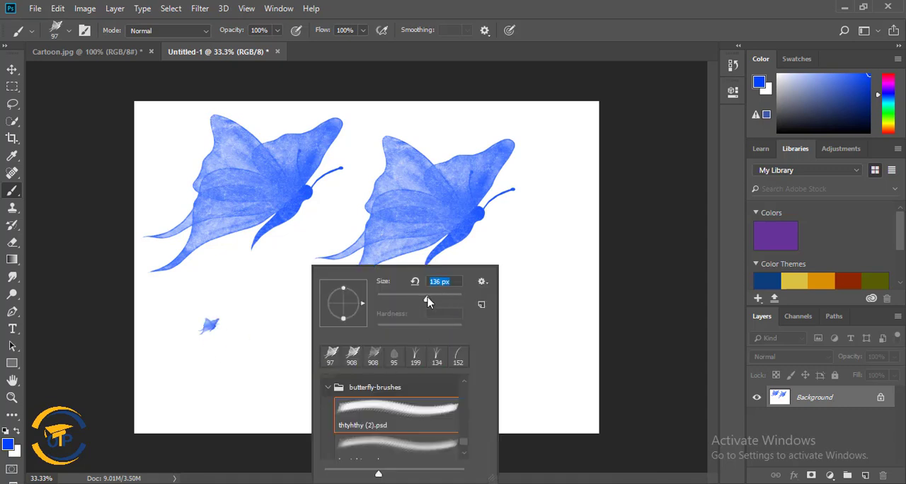
left_click_drag(427, 301, 434, 302)
left_click(538, 264)
left_click(531, 359)
left_click(269, 376)
left_click(439, 305)
left_click(422, 355)
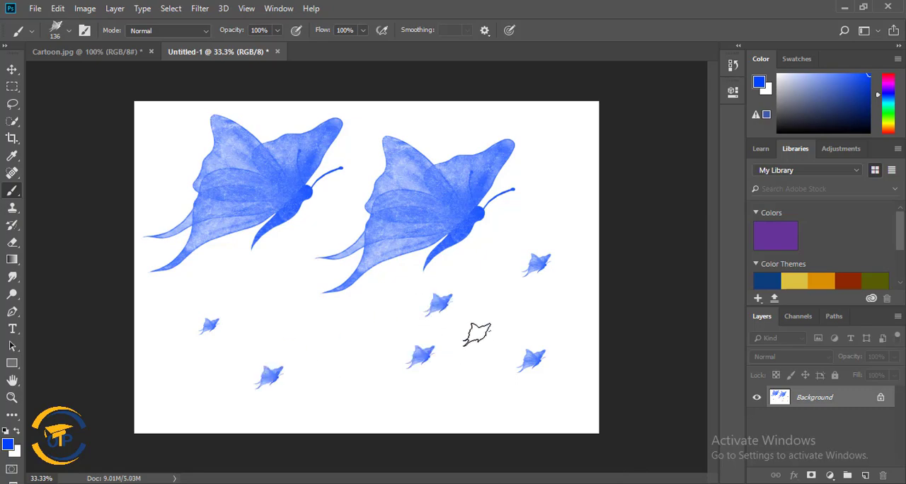
Select the hgyjghjg.psd brush preset and set the foreground colour to magenta ff00de.
right_click(515, 255)
left_click(602, 419)
right_click(362, 319)
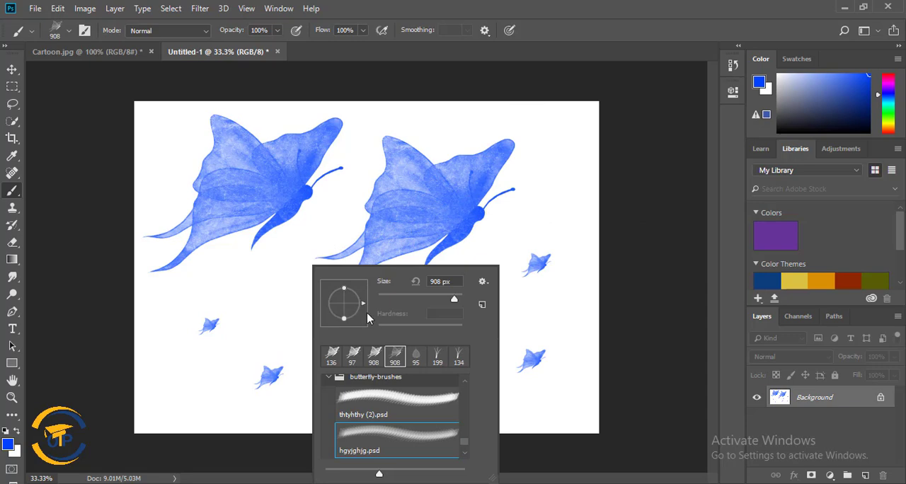
left_click(7, 445)
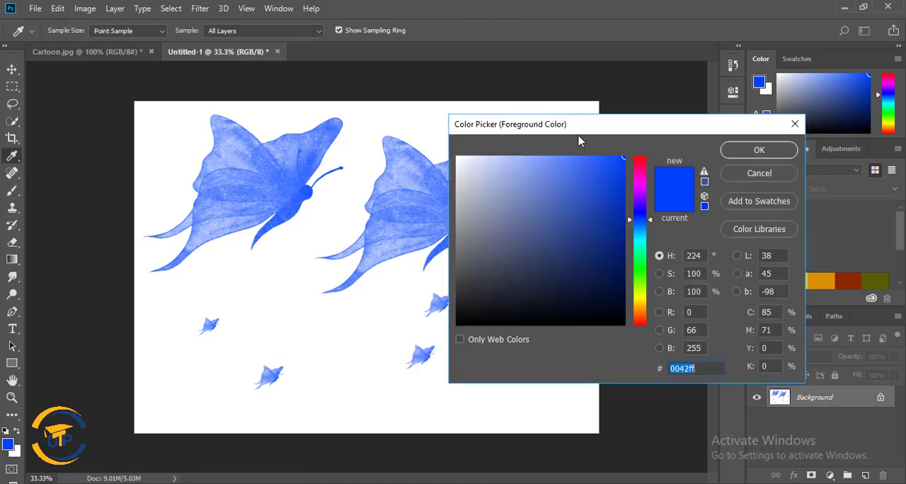
left_click(635, 245)
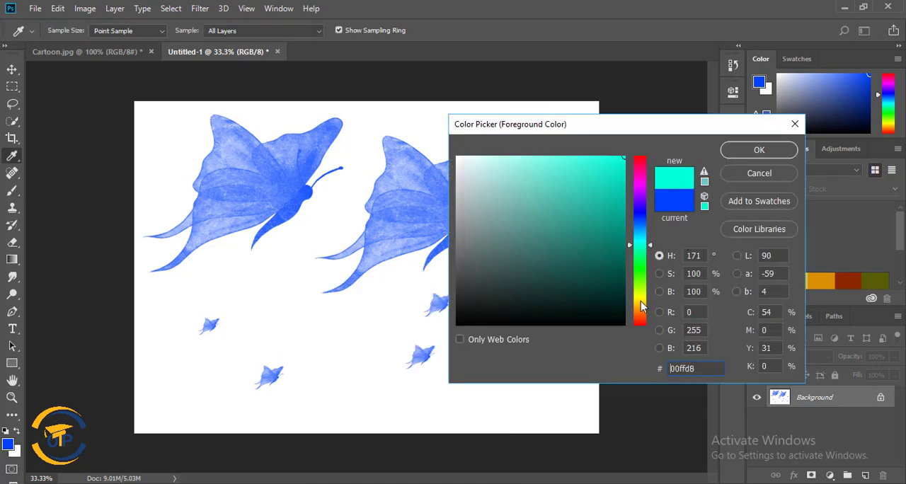
left_click(641, 184)
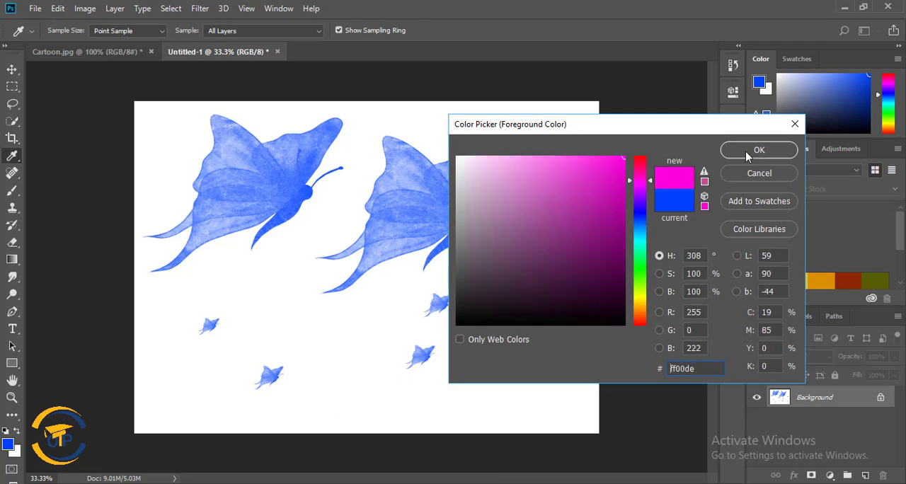
left_click(759, 153)
Set the brush size to 338 px and stamp pink butterflies around the blue ones across the canvas.
right_click(263, 287)
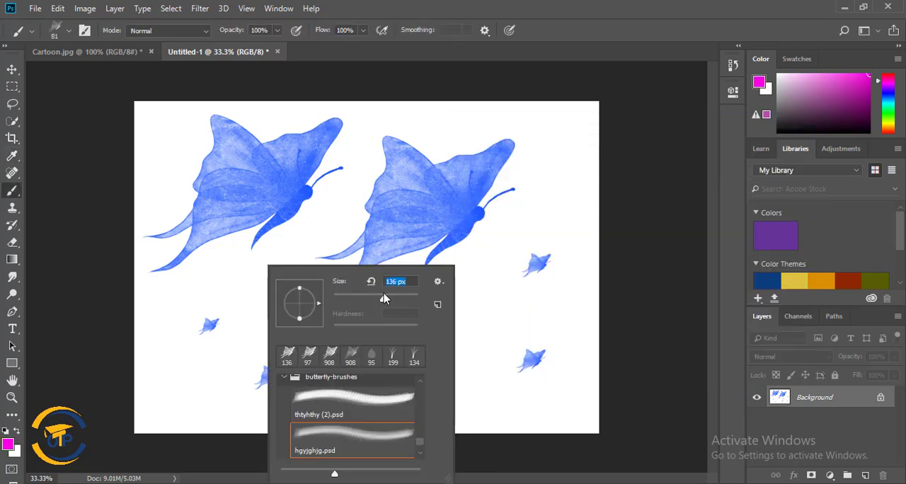
left_click(402, 298)
left_click(550, 156)
left_click(257, 276)
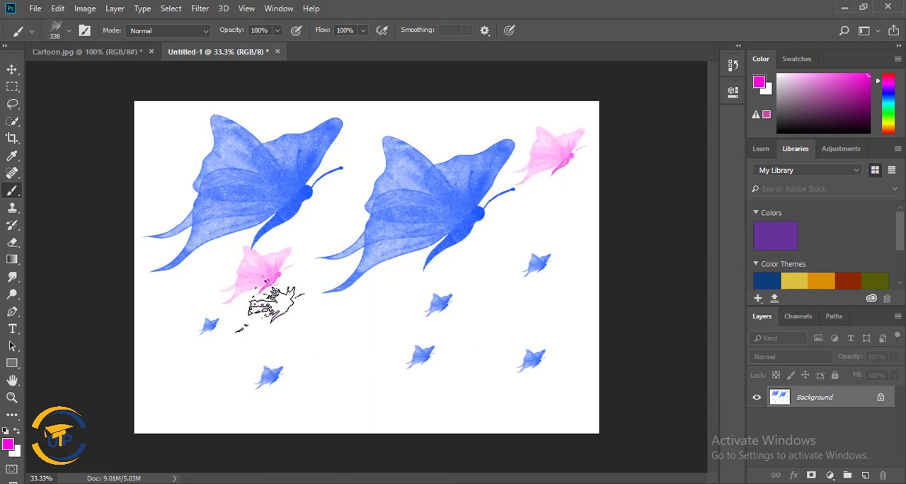
left_click(198, 356)
left_click(315, 336)
left_click(350, 376)
left_click(494, 299)
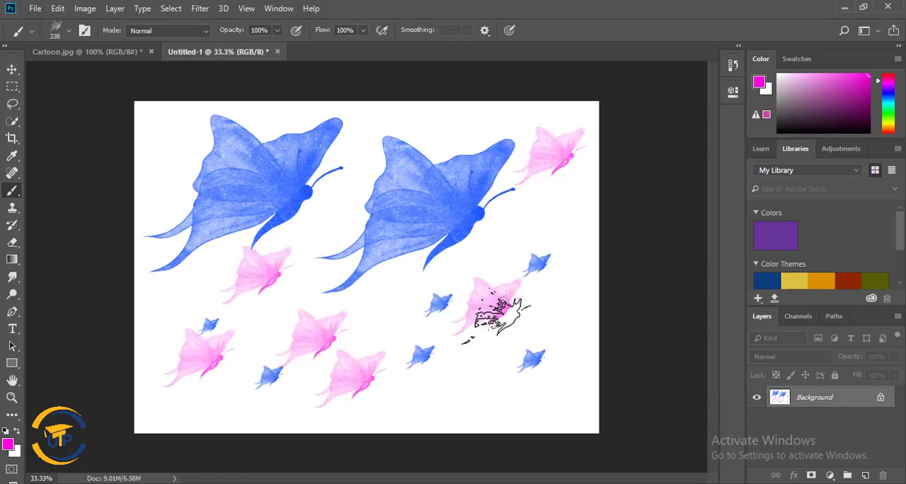
left_click(444, 385)
Choose the ds_funkit_elements_butterfly copy 3.psd brush at 943 px and stamp a large pink butterfly in the middle of the canvas.
right_click(425, 301)
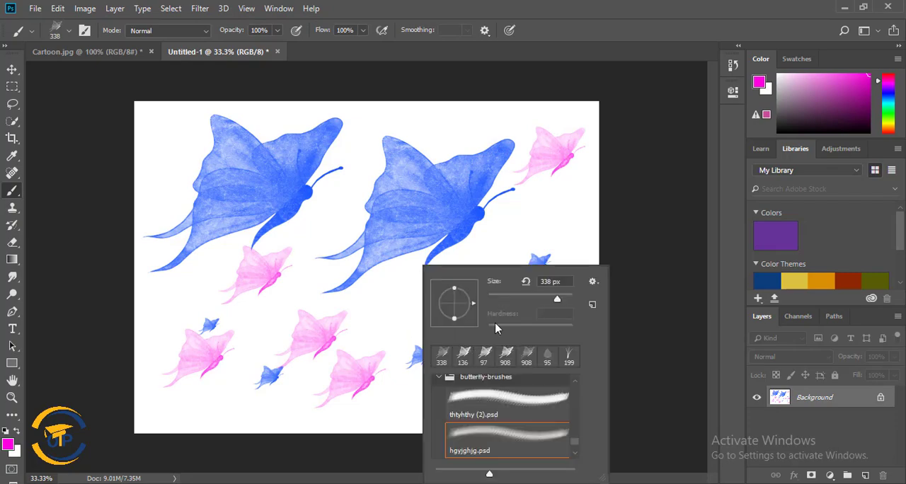
scroll(545, 414, "down", 2)
left_click(496, 440)
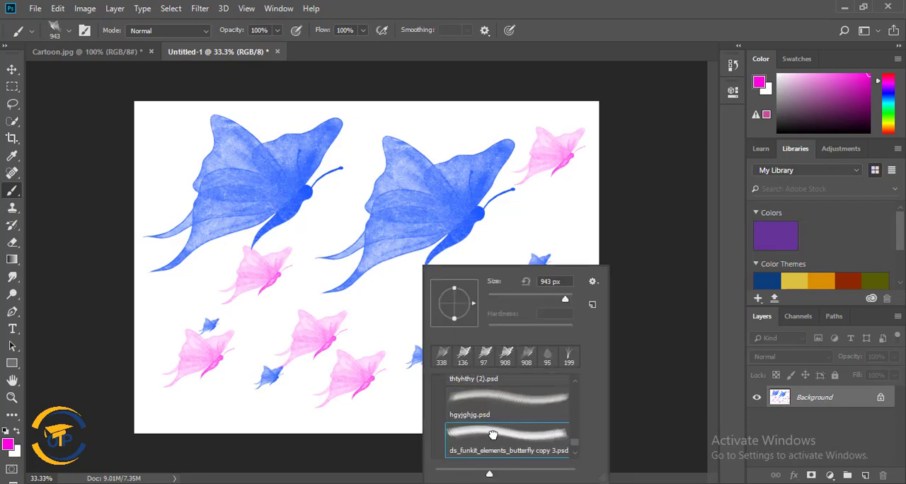
left_click(369, 311)
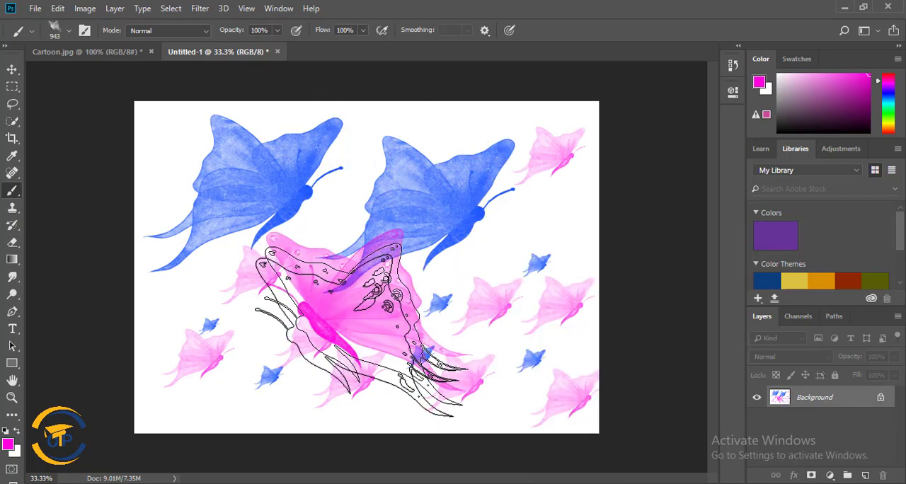
Revert the document to its blank Untitled-1 history snapshot and stamp one large butterfly with the 943 px brush.
left_click(733, 65)
scroll(679, 103, "up", 3)
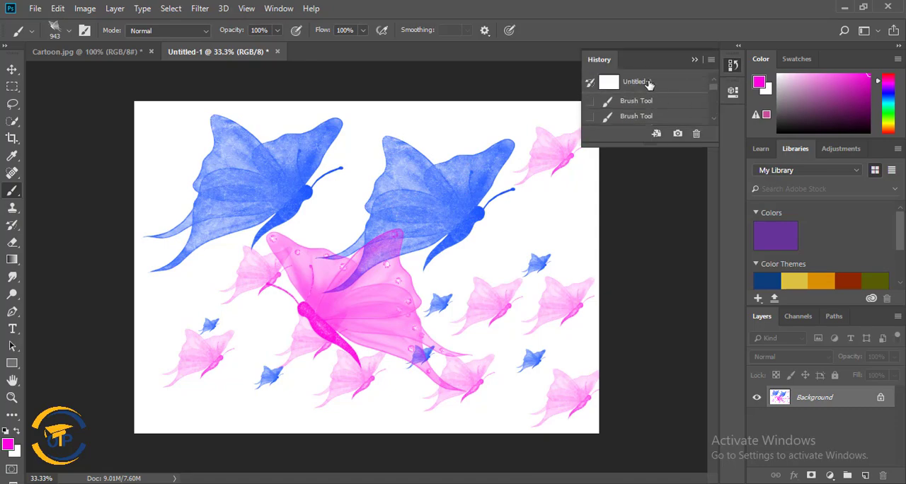
left_click(649, 83)
left_click(299, 216)
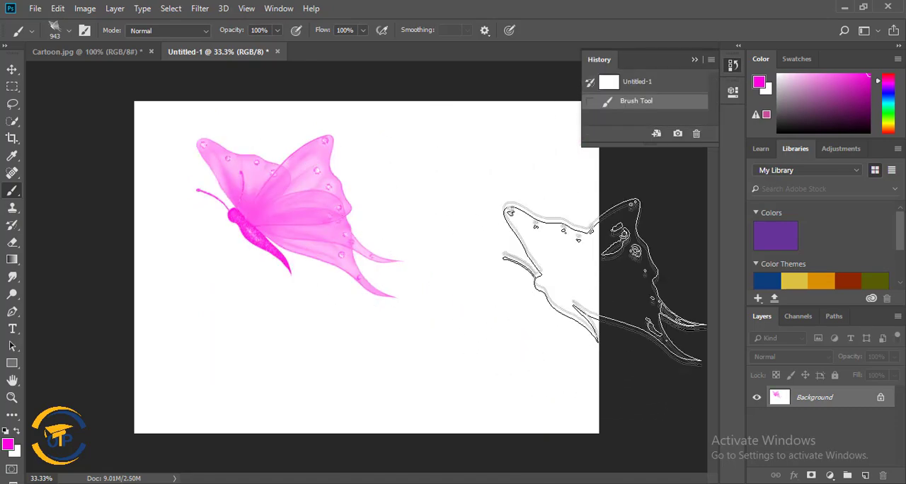
Choose another butterfly brush at 600 px and stamp three smaller pink butterflies around the large one.
right_click(511, 205)
scroll(636, 359, "down", 1)
double_click(636, 359)
left_click(430, 172)
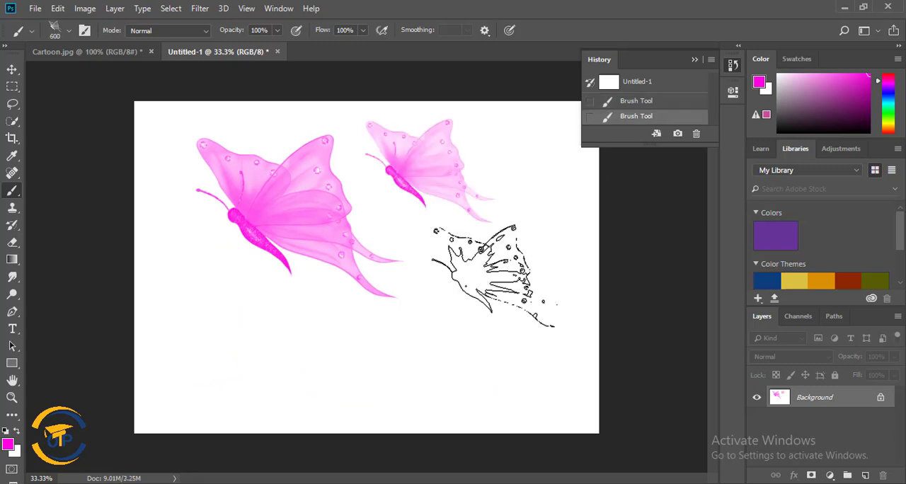
left_click(494, 295)
left_click(246, 348)
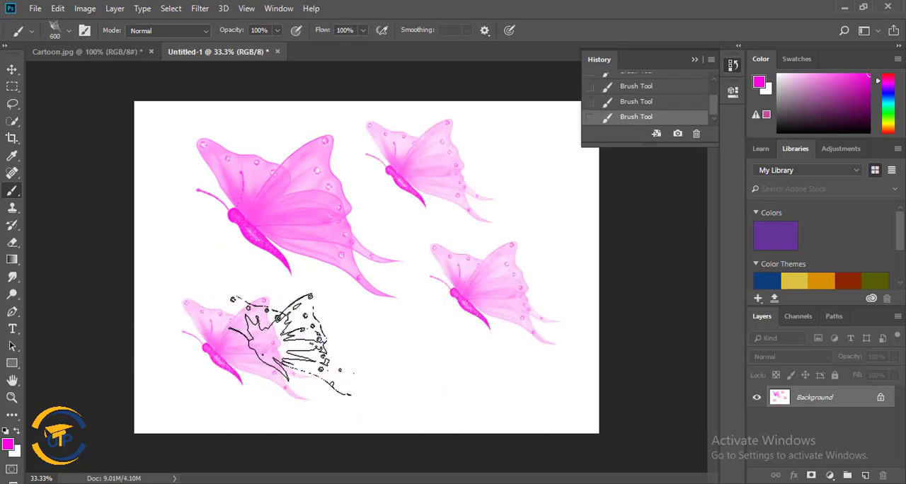
Choose the _2__Butterfly3__2_ (2).png brush at 909 px, revert to the blank Untitled-1 snapshot and stamp one butterfly.
right_click(389, 234)
scroll(534, 399, "down", 1)
scroll(534, 399, "down", 1)
left_click(501, 414)
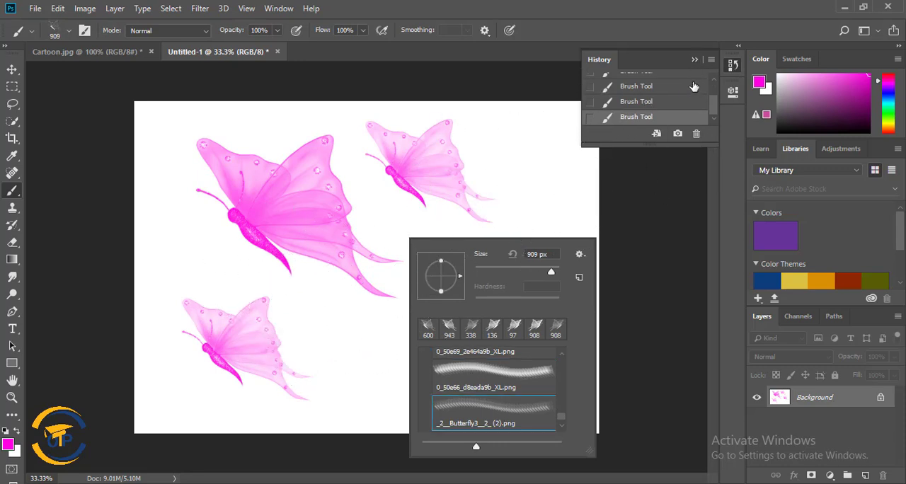
left_click_drag(715, 99, 718, 69)
left_click(650, 85)
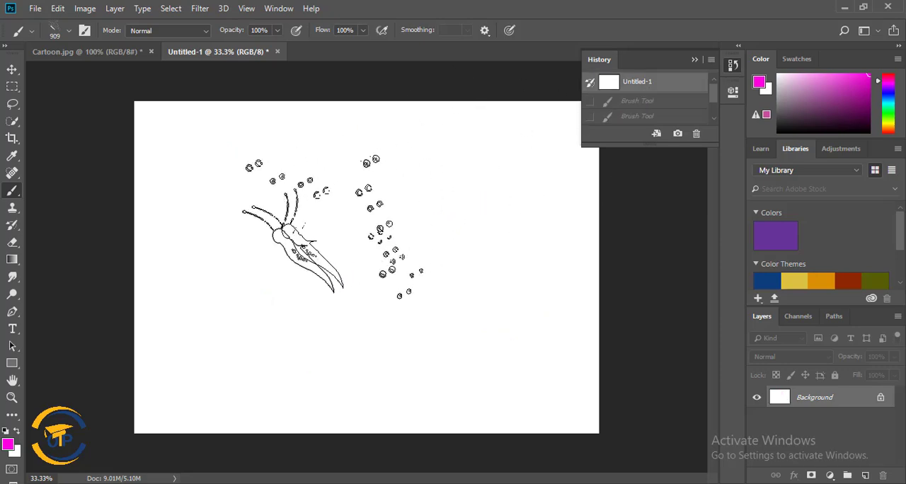
left_click(310, 238)
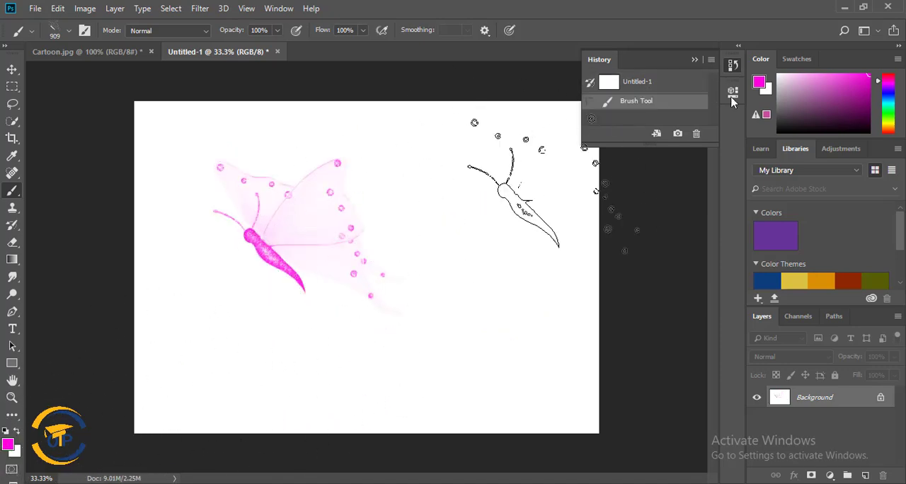
Revert to the blank Untitled-1 snapshot and stamp one butterfly at upper left with the _2__Butterfly2__3_ (2).png brush at 911 px.
left_click(695, 61)
left_click(733, 66)
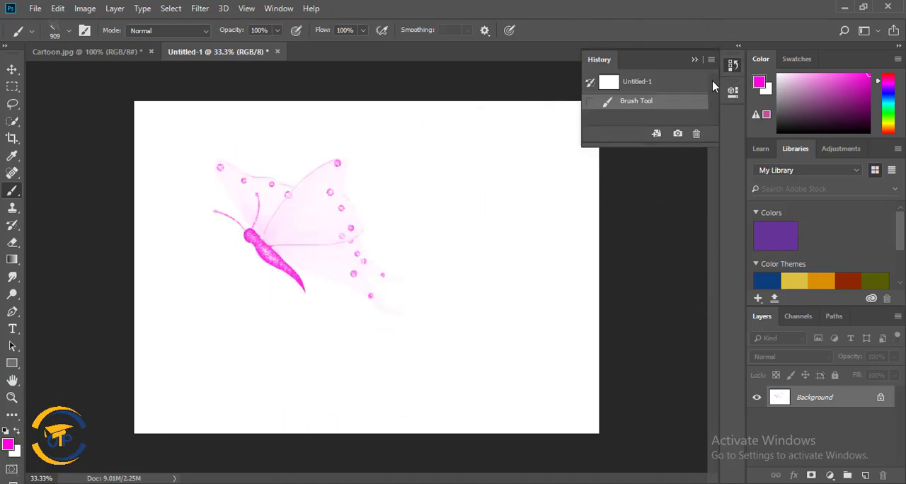
left_click(635, 84)
right_click(419, 217)
scroll(536, 370, "down", 3)
left_click(512, 380)
left_click(273, 201)
Choose the _2__Butterfly (3).png brush at 911 px and stamp a pink butterfly in the upper-right part of the canvas.
right_click(446, 249)
scroll(552, 405, "down", 1)
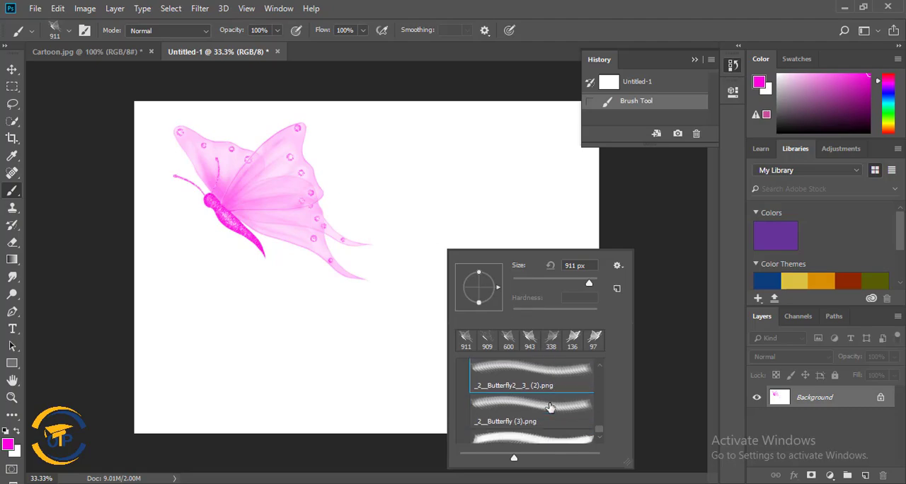
left_click(465, 186)
left_click(465, 182)
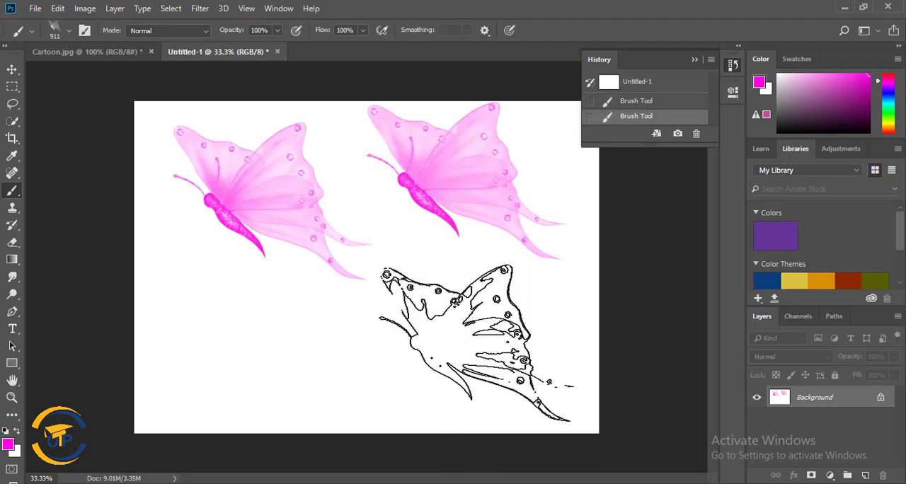
Choose the _2__Butterfly.psd brush at 912 px and stamp a magenta butterfly in the lower middle of the canvas.
right_click(448, 315)
scroll(538, 425, "down", 1)
left_click(542, 433)
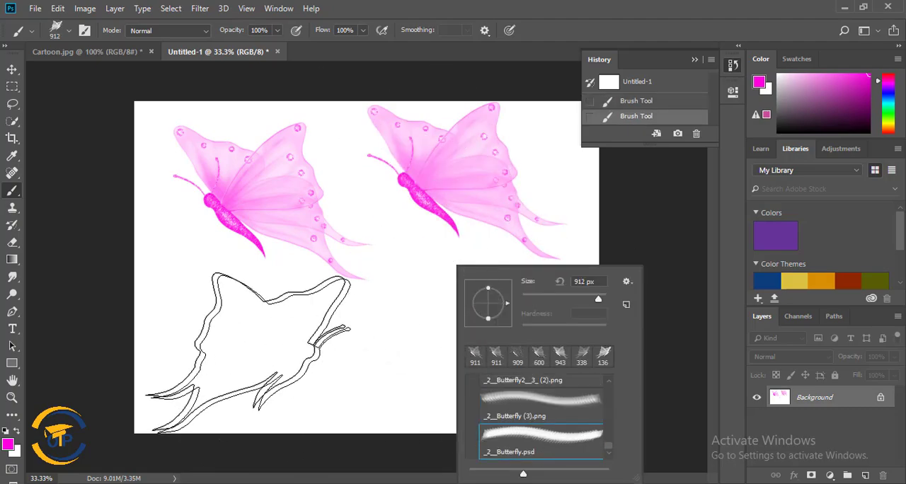
left_click(324, 342)
left_click(325, 341)
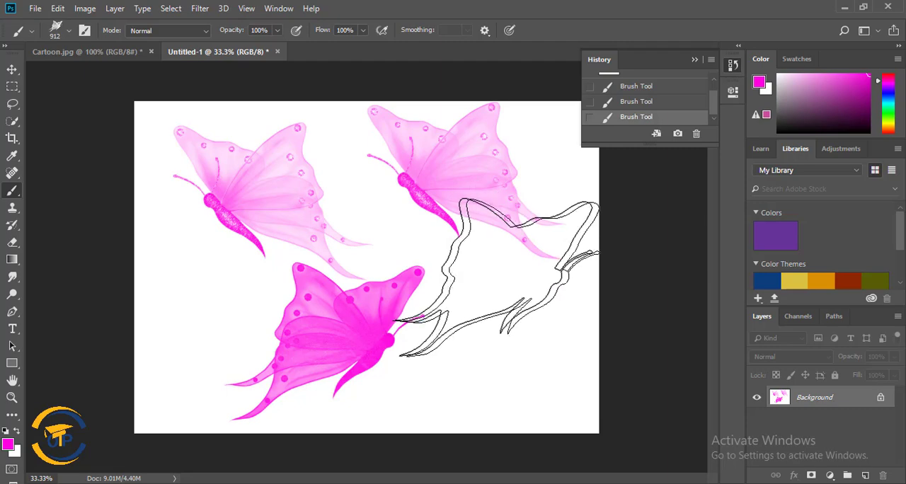
right_click(473, 268)
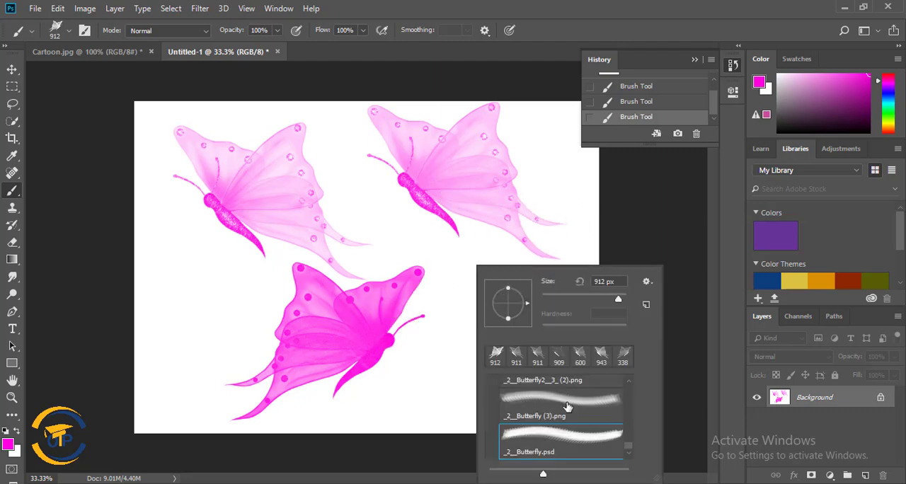
Revert the document to the blank Untitled-1 snapshot and make the Brush tool active again.
left_click(696, 64)
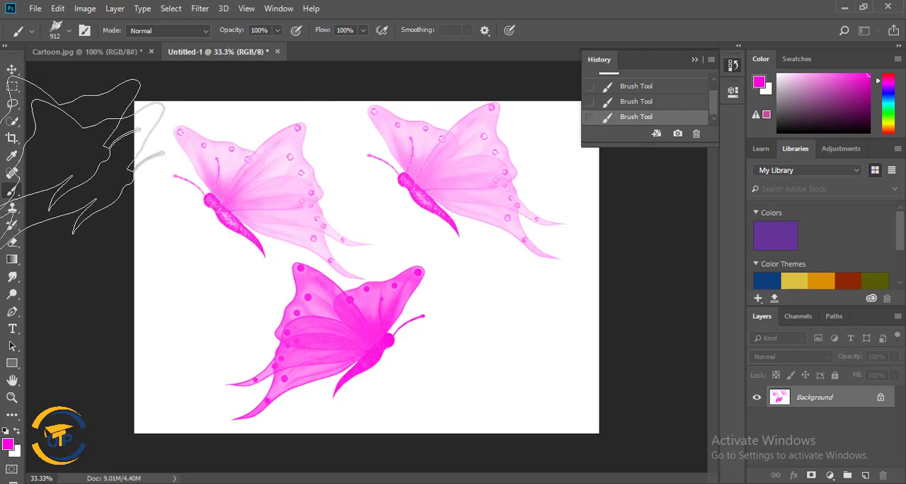
scroll(701, 96, "up", 1)
left_click(680, 85)
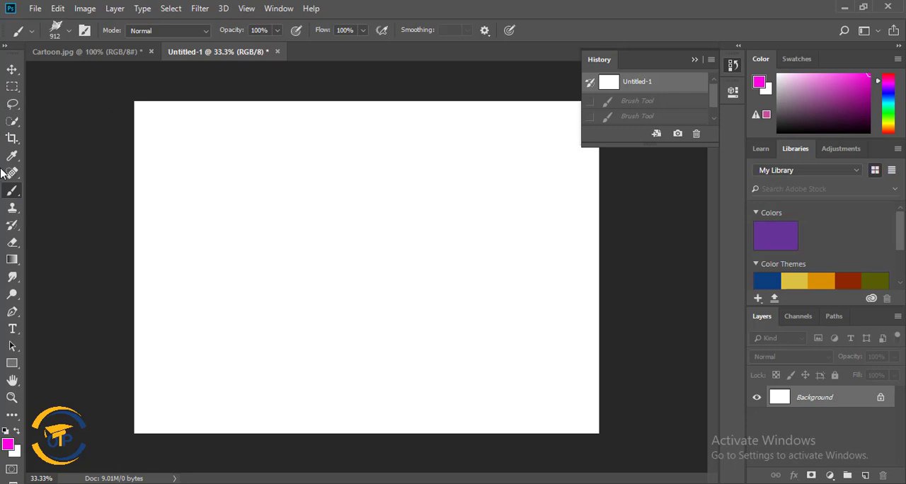
left_click(12, 74)
left_click(52, 73)
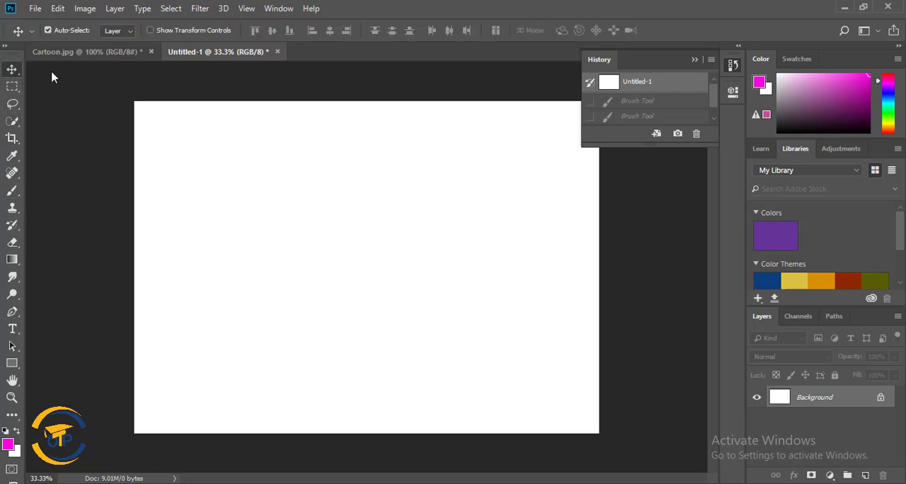
left_click(12, 191)
left_click(56, 188)
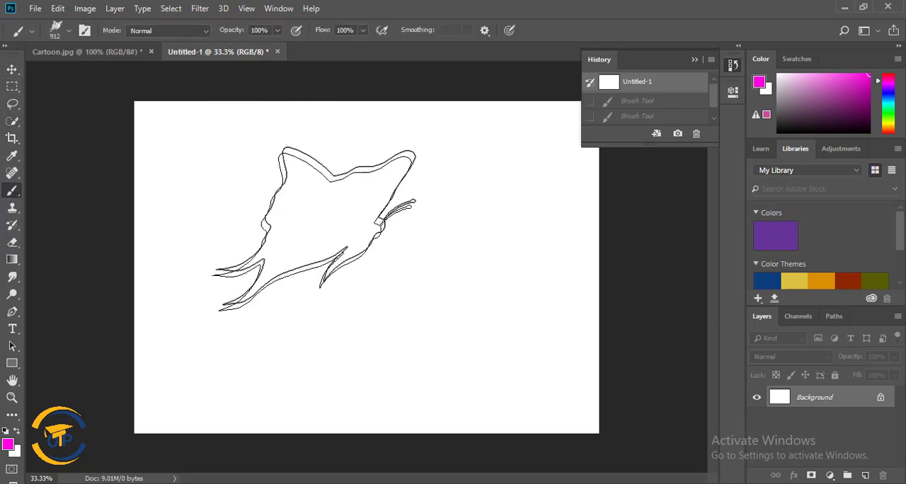
Choose the Hard Round brush from General Brushes and set its size to 36 px.
right_click(325, 225)
left_click_drag(474, 405, 475, 333)
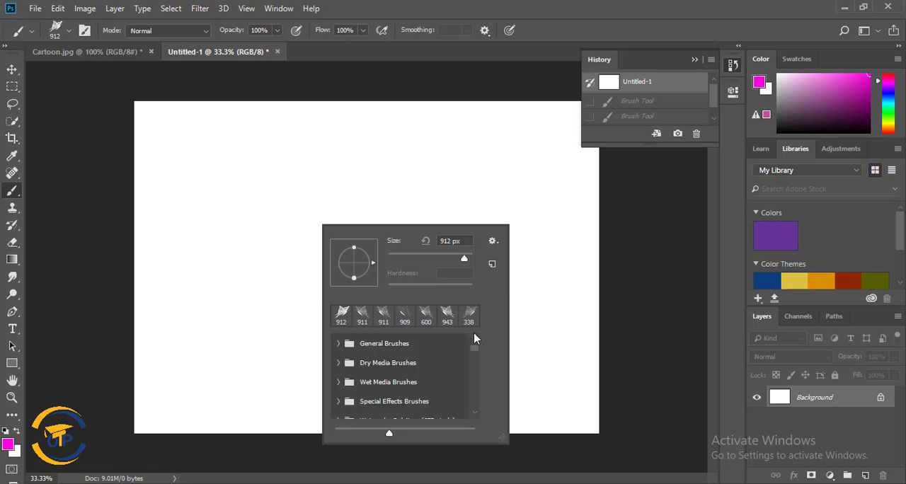
scroll(411, 387, "down", 8)
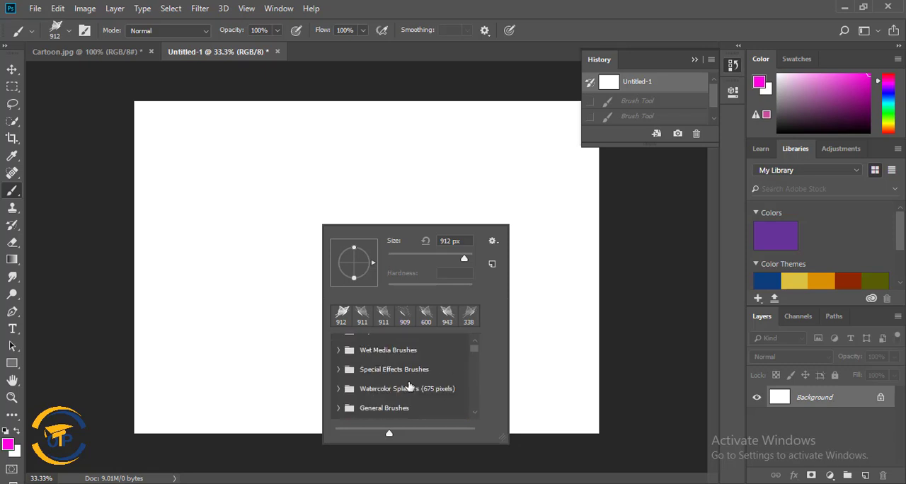
scroll(409, 398, "up", 8)
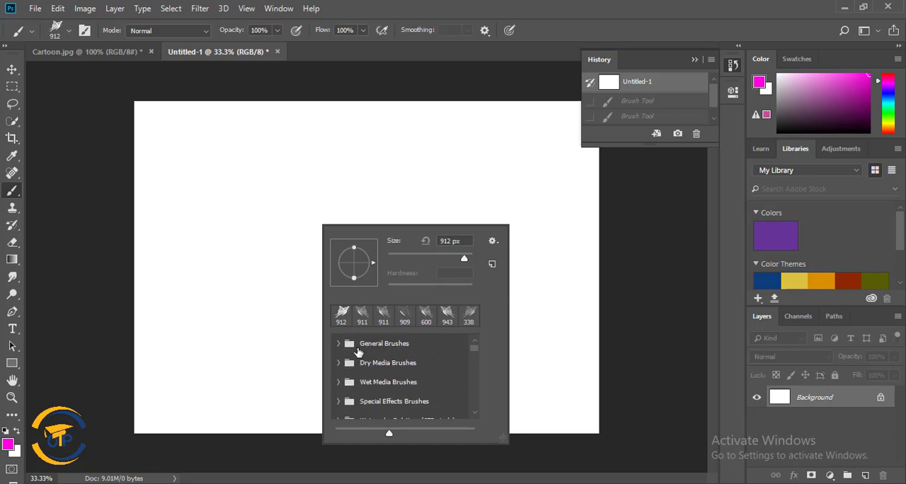
left_click(338, 345)
left_click(397, 400)
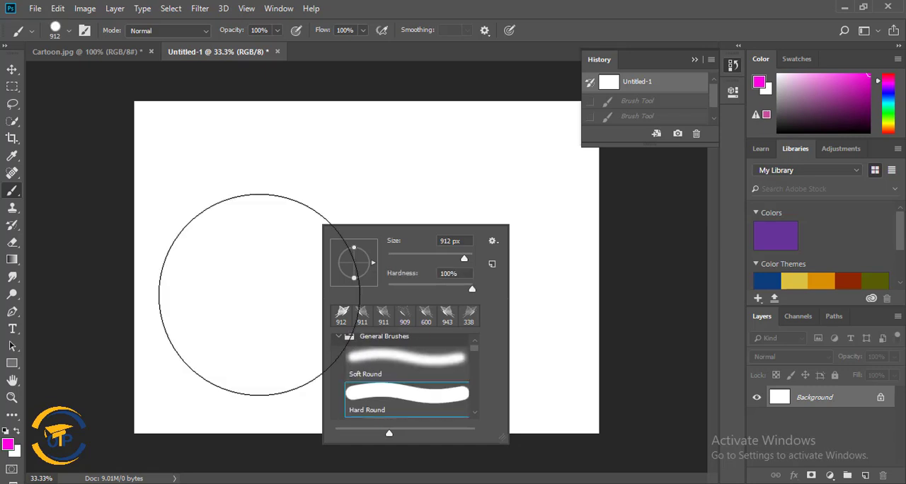
left_click_drag(465, 259, 394, 260)
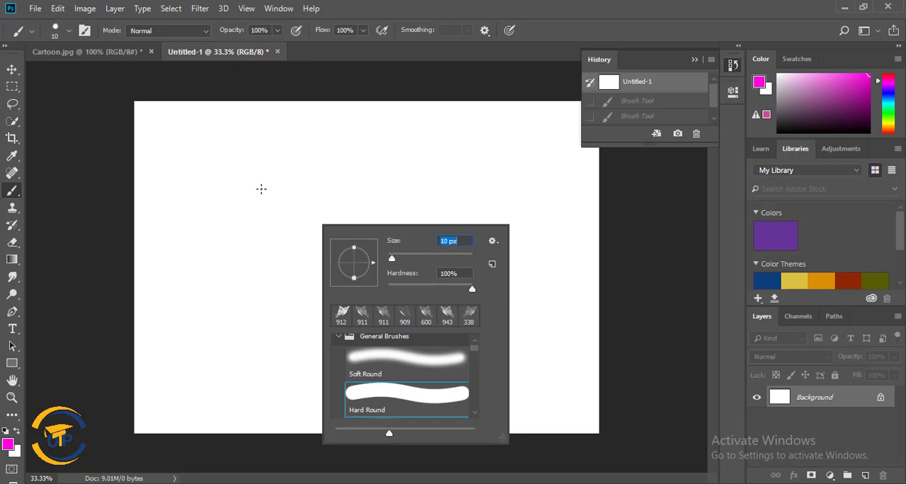
left_click(401, 261)
On a new layer, stamp one black (000000) dot in the upper-left part of the canvas.
left_click(867, 477)
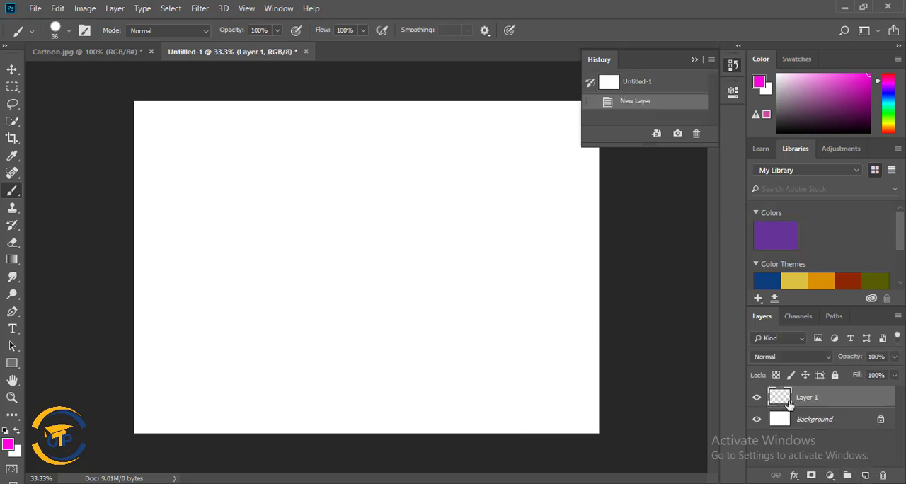
left_click(8, 444)
type("000000")
left_click(754, 150)
left_click(304, 188)
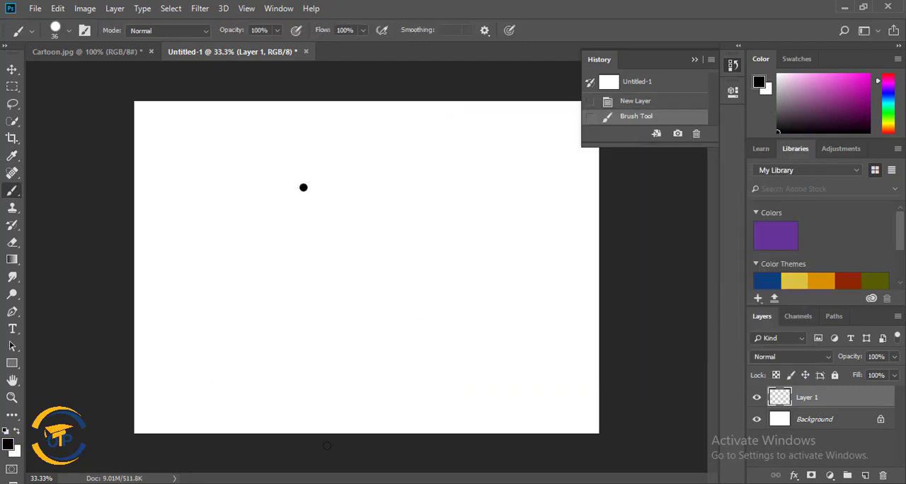
Duplicate the dot layer and nudge the copy straight down until it sits just below the first dot.
left_click(12, 68)
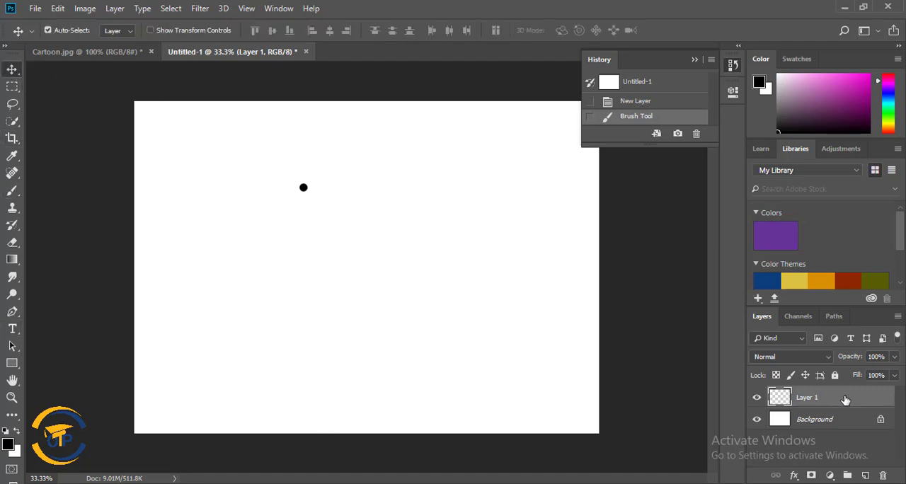
right_click(852, 403)
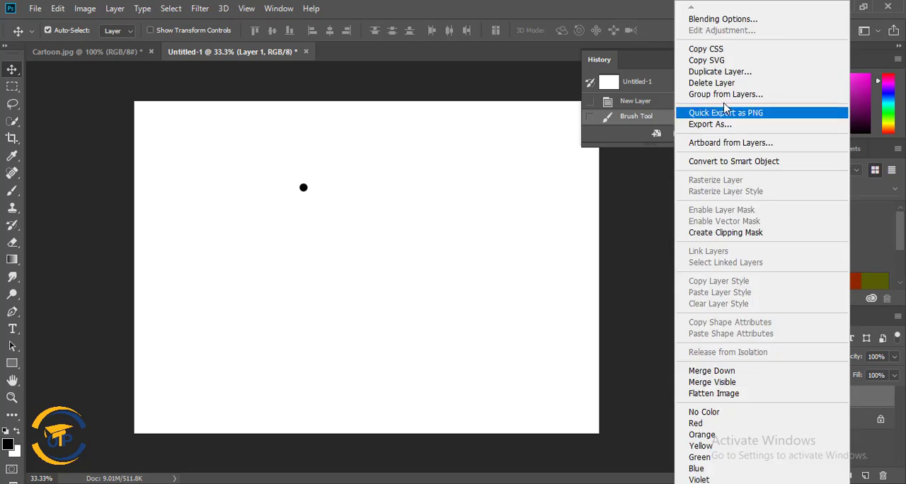
left_click(737, 75)
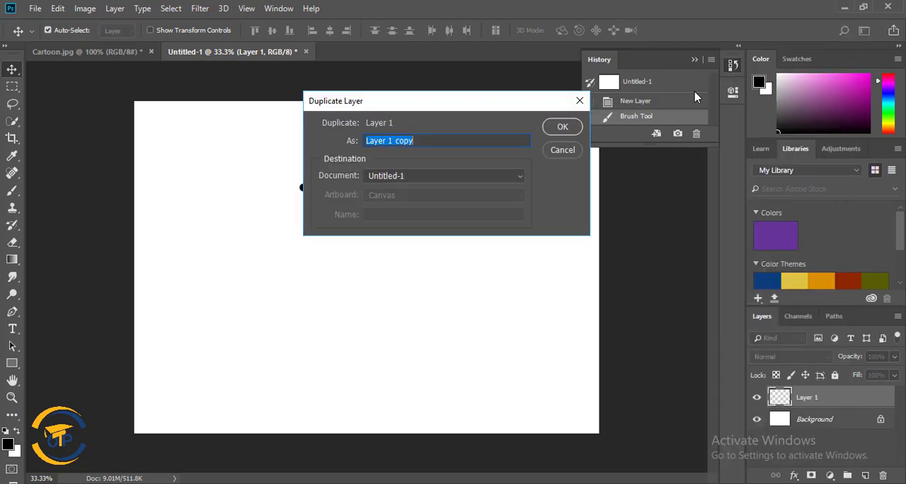
left_click(563, 128)
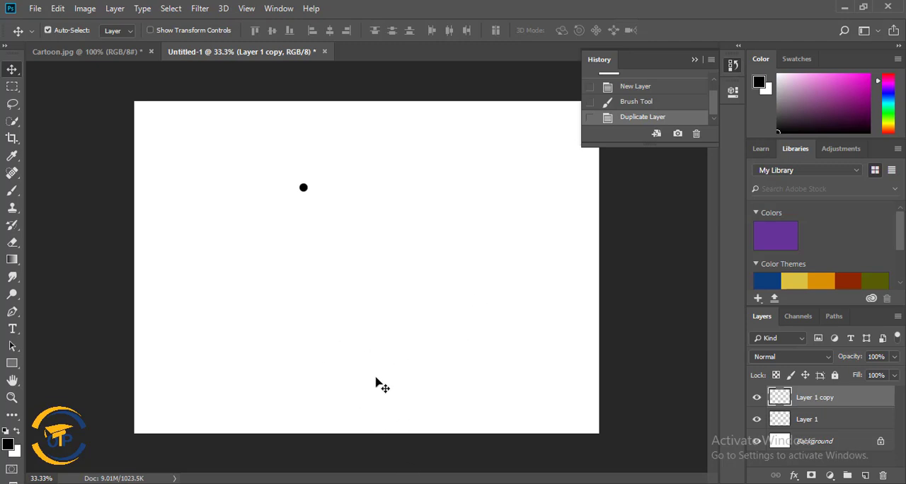
key("shift+Down")
key("shift+Down")
key("shift+Down")
key("shift+Down")
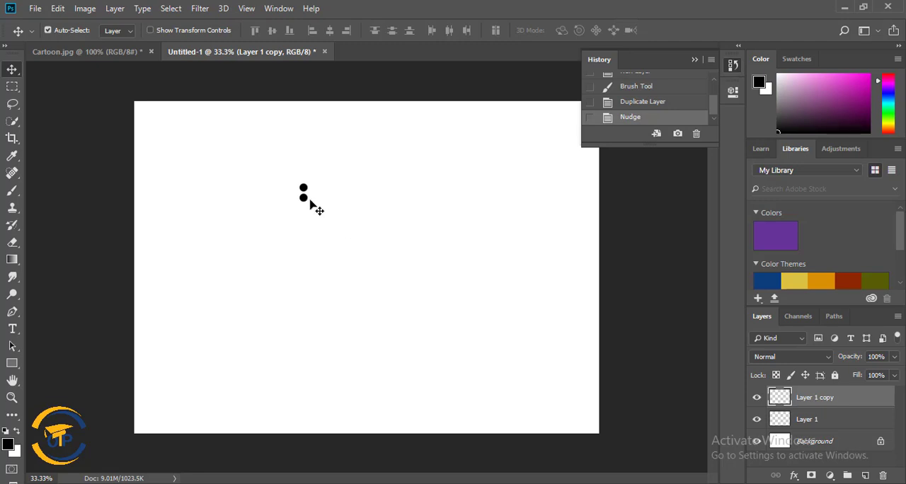
key("shift+Down")
Duplicate the lower dot's layer and nudge the copy down to form a third dot in the column.
right_click(853, 401)
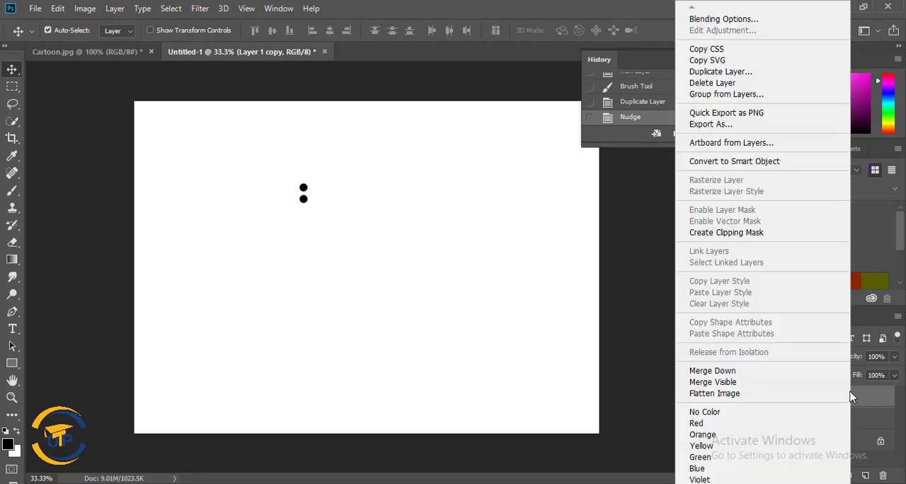
left_click(751, 74)
left_click(560, 129)
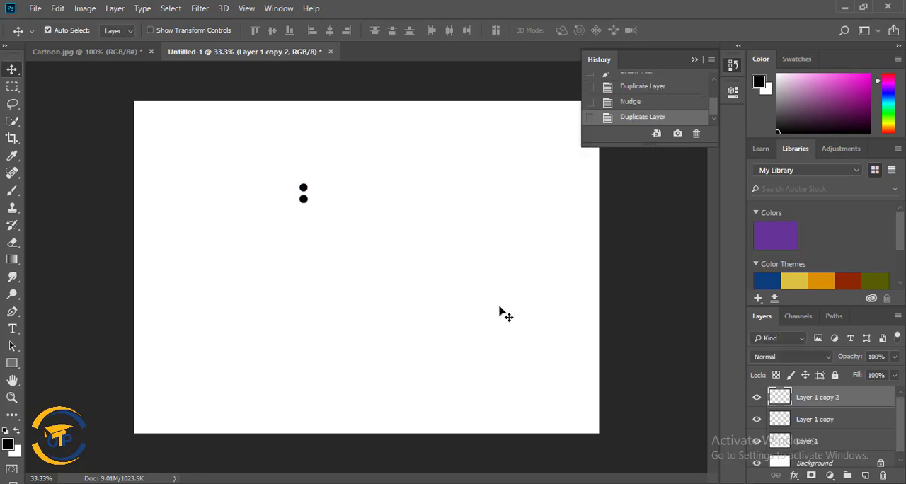
key("shift+Down")
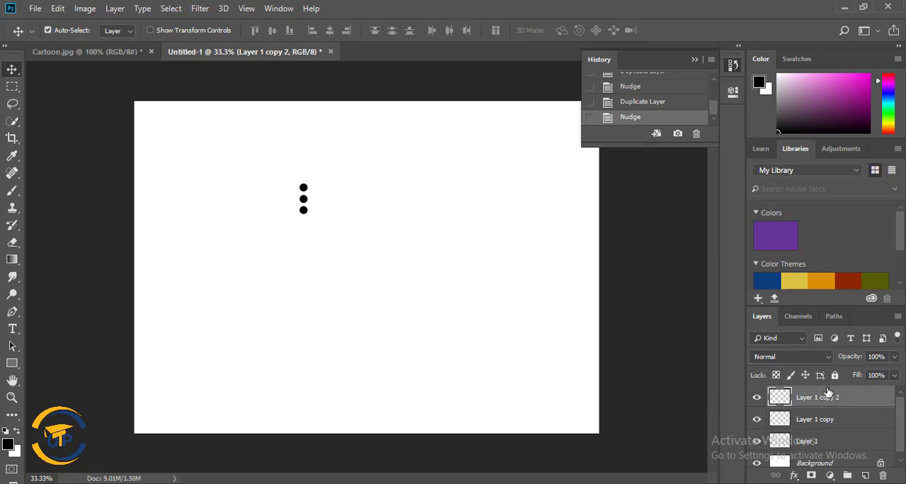
Duplicate the third dot's layer and nudge the copy down to complete a column of four dots.
right_click(855, 401)
left_click(749, 71)
left_click(561, 128)
key("shift+Down")
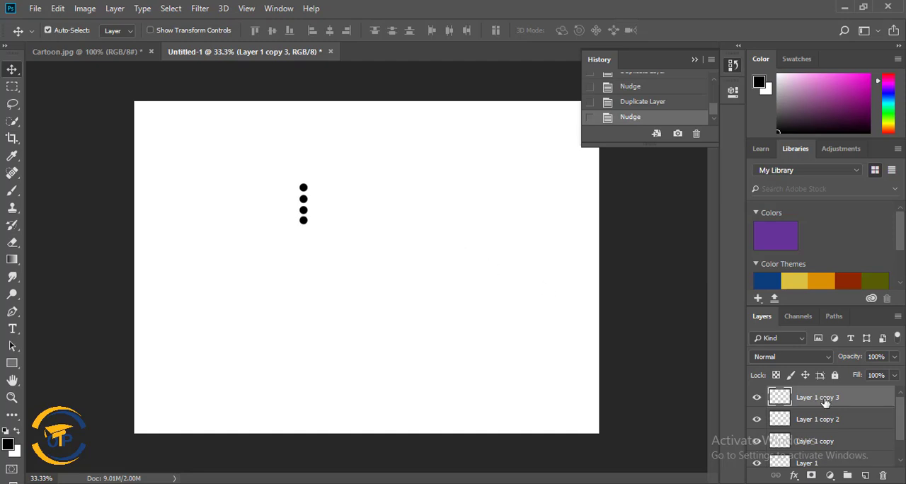
Select all four dot layers and merge them into a single layer above the Background.
scroll(855, 439, "down", 1)
left_click(845, 446, "shift")
scroll(849, 436, "up", 1)
scroll(851, 429, "down", 1)
scroll(851, 428, "up", 1)
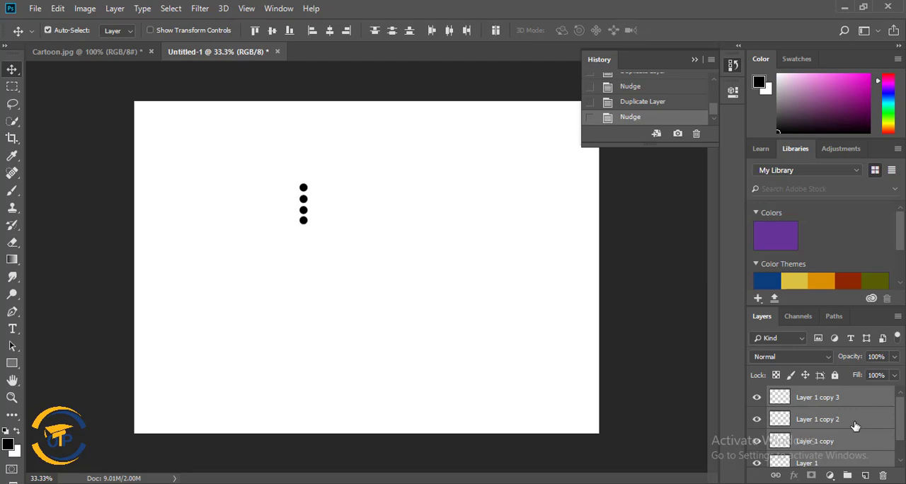
right_click(856, 426)
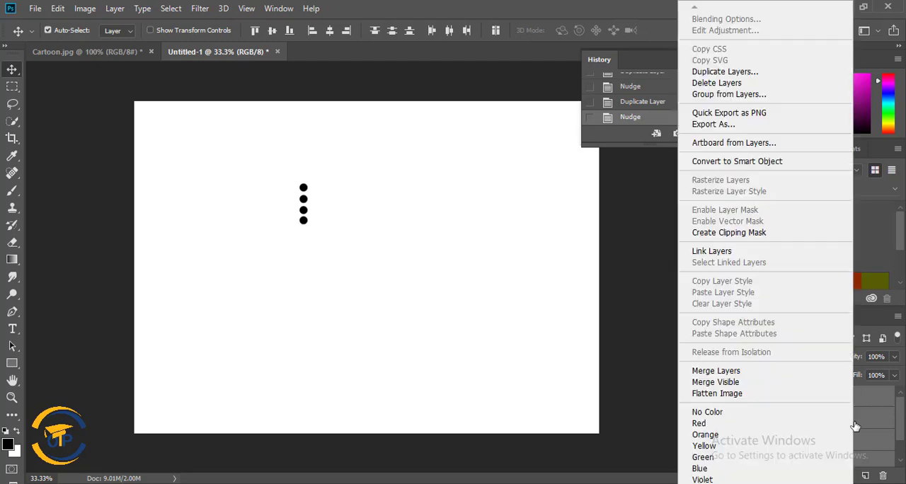
left_click(756, 373)
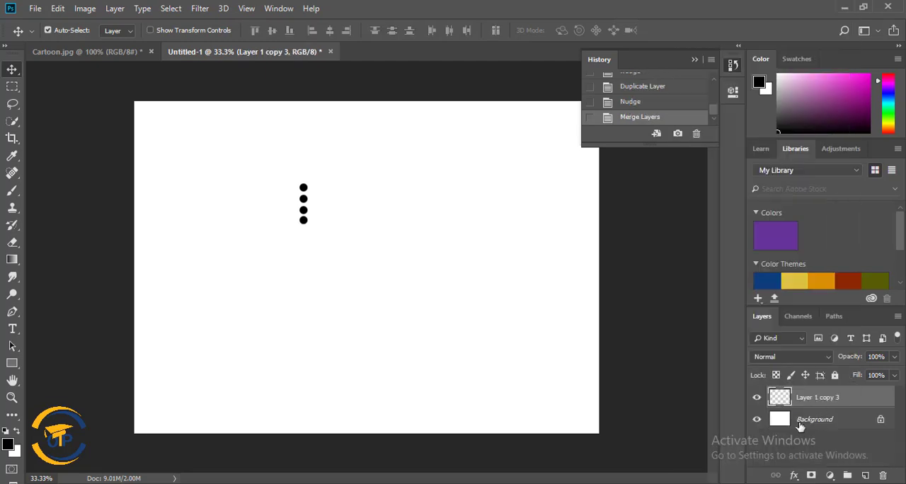
Toggle the visibility of the merged dot layer to check that it holds the whole column.
left_click(758, 400)
left_click(758, 400)
left_click(758, 400)
left_click(759, 401)
right_click(854, 406)
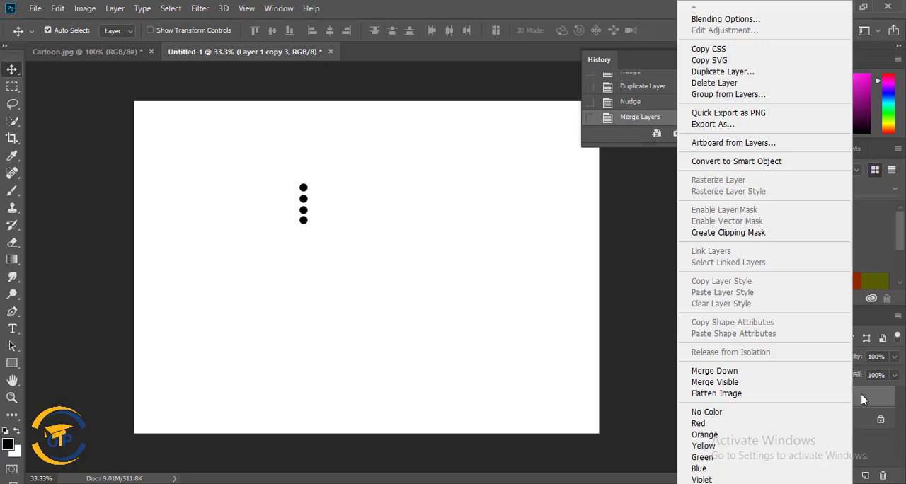
left_click(878, 407)
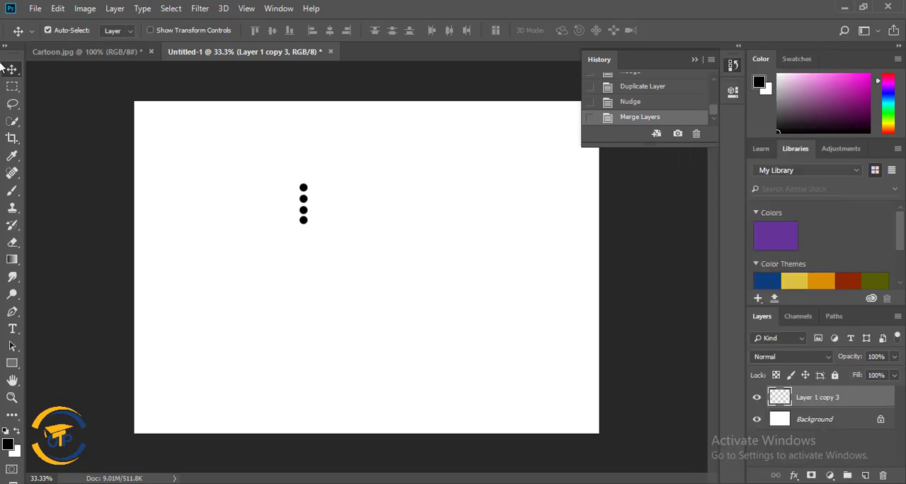
Define the four-dot column as a brush preset named "new".
left_click(57, 9)
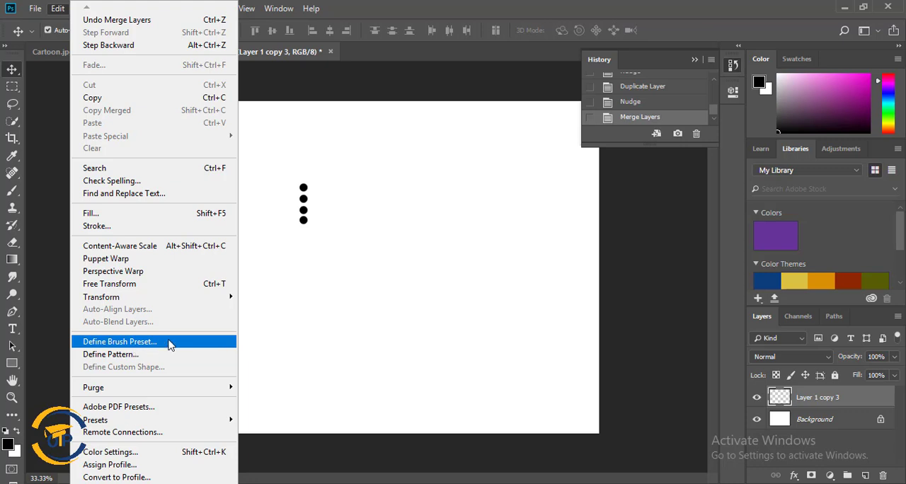
left_click(168, 342)
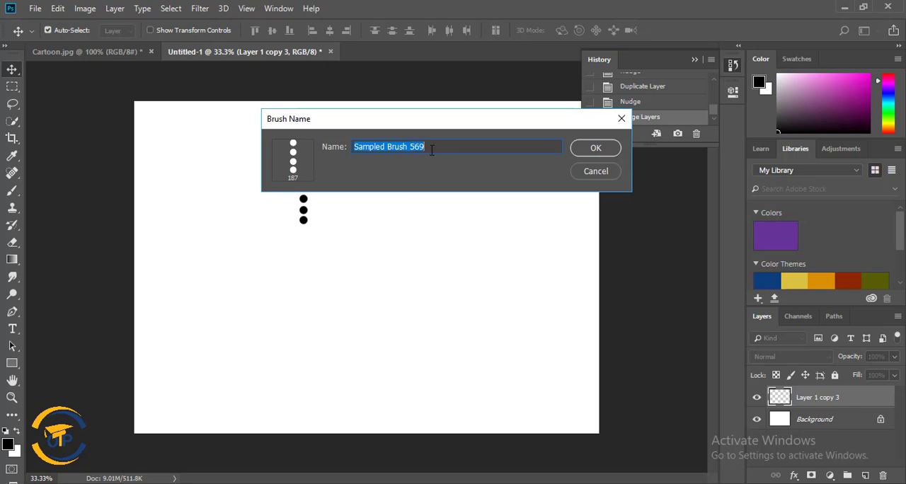
type("new")
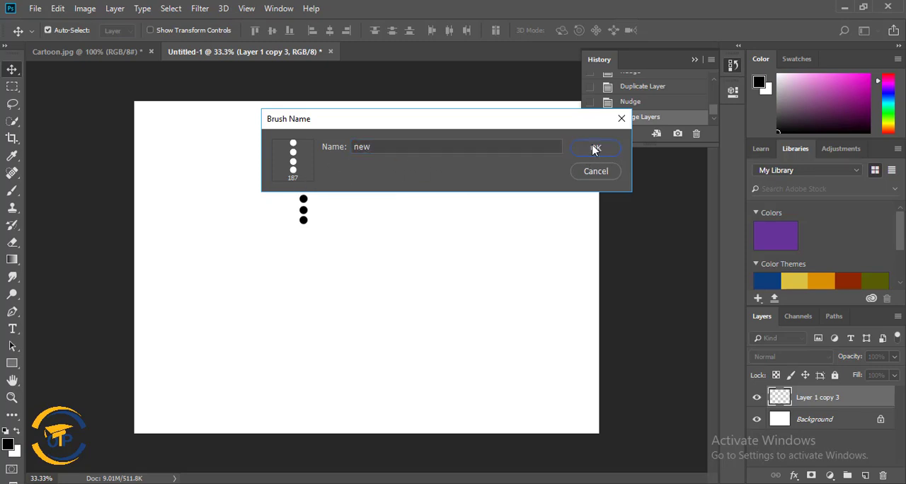
left_click(593, 148)
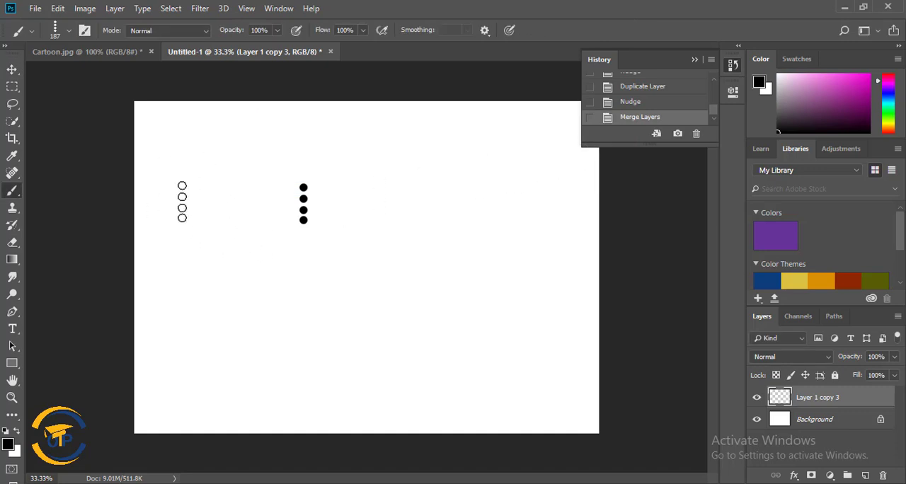
Paint two wavy black strokes across the canvas with the "new" brush at 187 px.
right_click(182, 206)
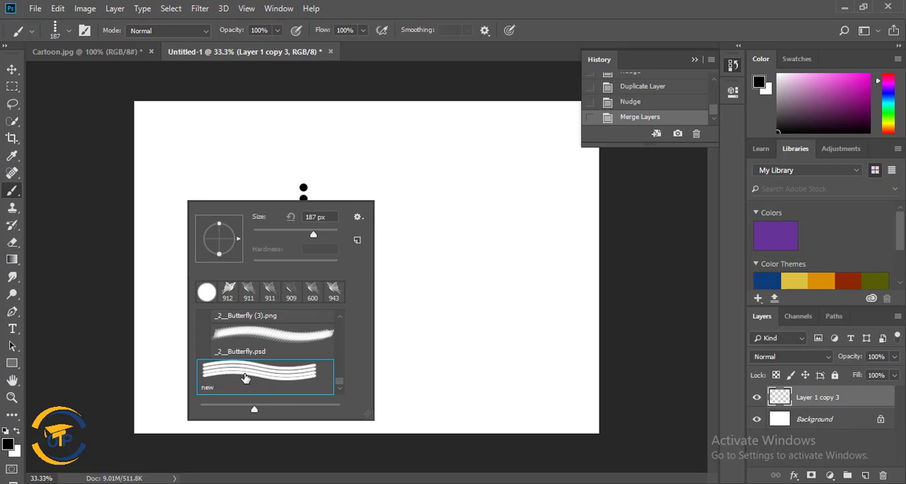
left_click(158, 158)
left_click_drag(160, 159, 269, 153)
left_click_drag(312, 213, 471, 145)
mouse_move(528, 254)
left_mouse_down()
mouse_move(378, 352)
mouse_move(176, 259)
left_mouse_up()
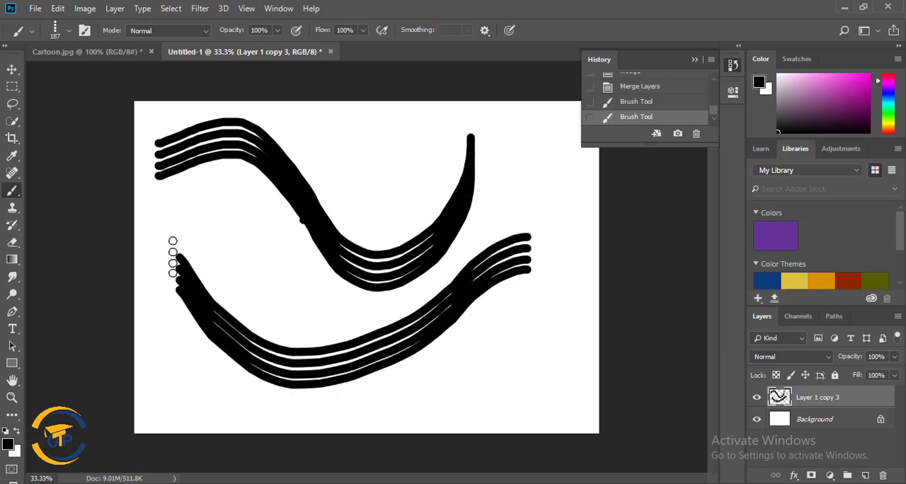
Undo the black test strokes and revert the document to the blank Untitled-1 snapshot.
left_click(652, 100)
left_click(650, 90)
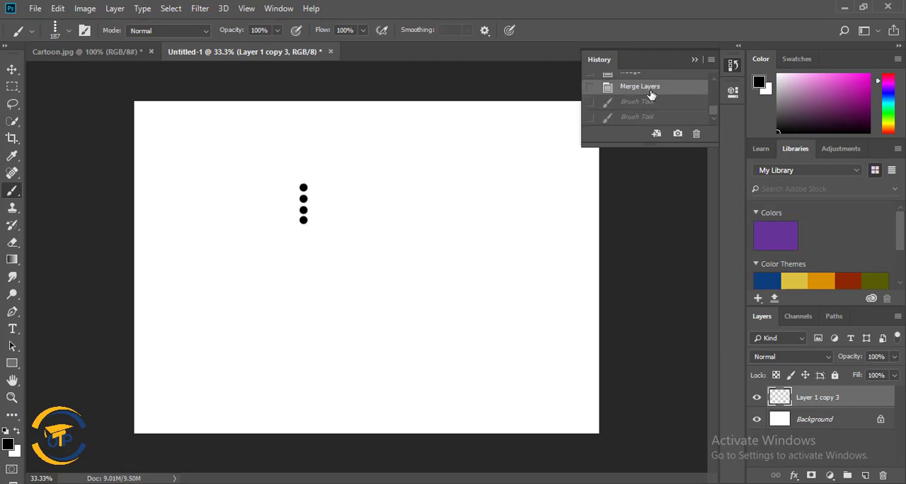
scroll(684, 104, "up", 5)
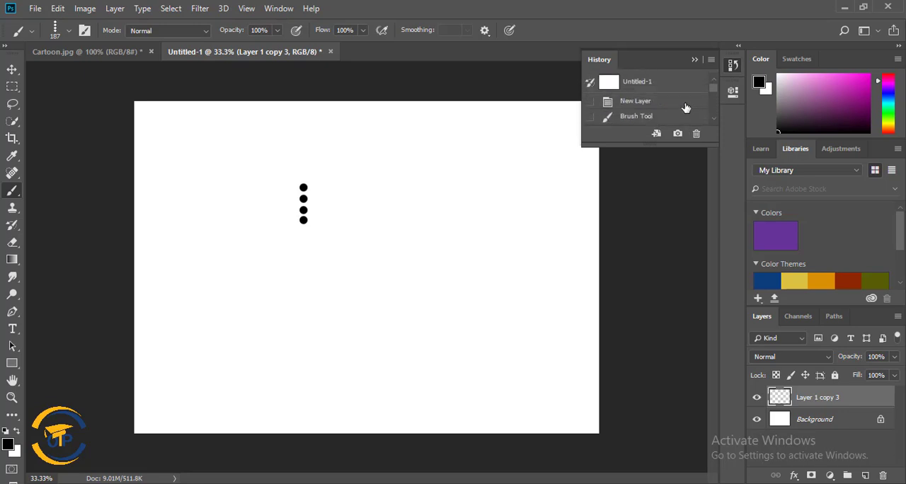
left_click(647, 84)
Set the foreground colour to a fully saturated bright magenta.
left_click(8, 443)
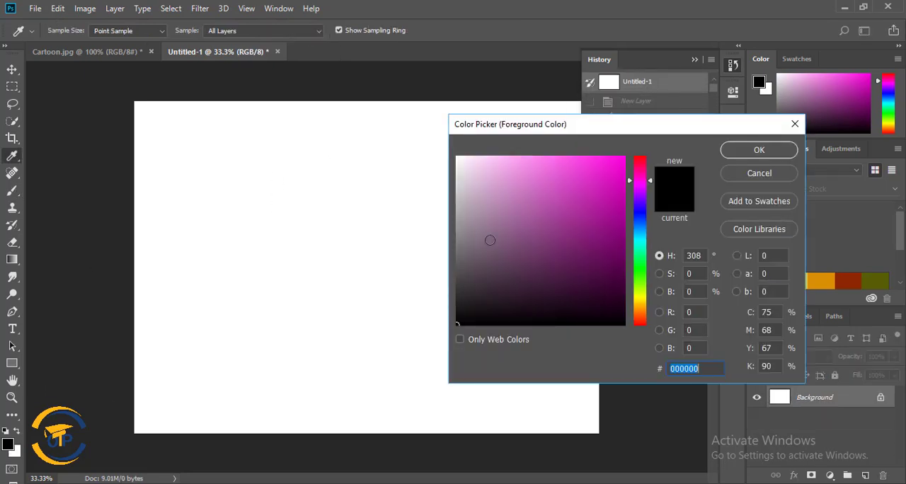
left_click_drag(605, 172, 628, 155)
left_click(745, 149)
Paint test strokes with the four-dot brush, revert to the blank snapshot and leave one S-shaped magenta stroke across the canvas.
mouse_move(161, 167)
left_mouse_down()
mouse_move(571, 177)
mouse_move(608, 159)
left_mouse_up()
mouse_move(570, 286)
left_mouse_down()
mouse_move(444, 296)
mouse_move(286, 368)
mouse_move(226, 314)
mouse_move(262, 310)
left_mouse_up()
mouse_move(290, 137)
left_mouse_down()
mouse_move(530, 110)
mouse_move(526, 170)
mouse_move(465, 152)
mouse_move(182, 319)
mouse_move(174, 237)
left_mouse_up()
scroll(696, 102, "up", 2)
left_click(658, 89)
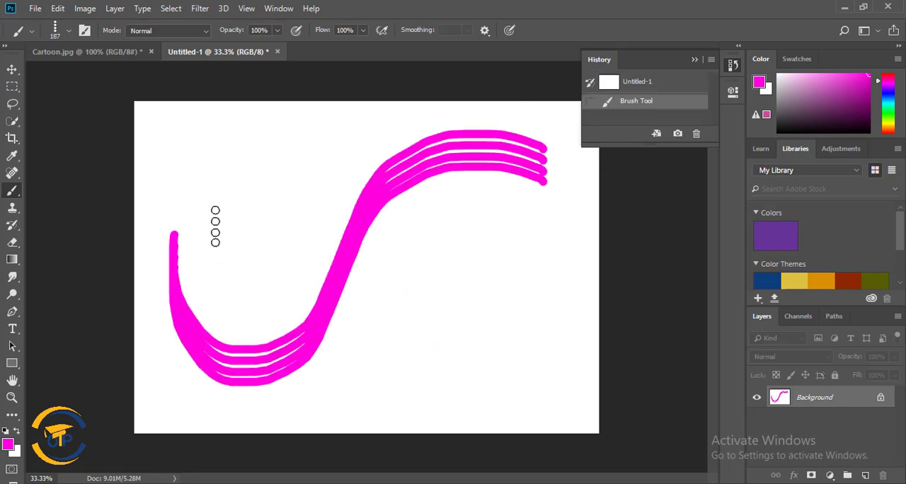
Paint wavy, straight and looping magenta test strokes with the four-dot brush, reverting to the blank Untitled-1 snapshot after each test.
mouse_move(193, 184)
left_mouse_down()
mouse_move(275, 211)
mouse_move(384, 309)
mouse_move(538, 230)
left_mouse_up()
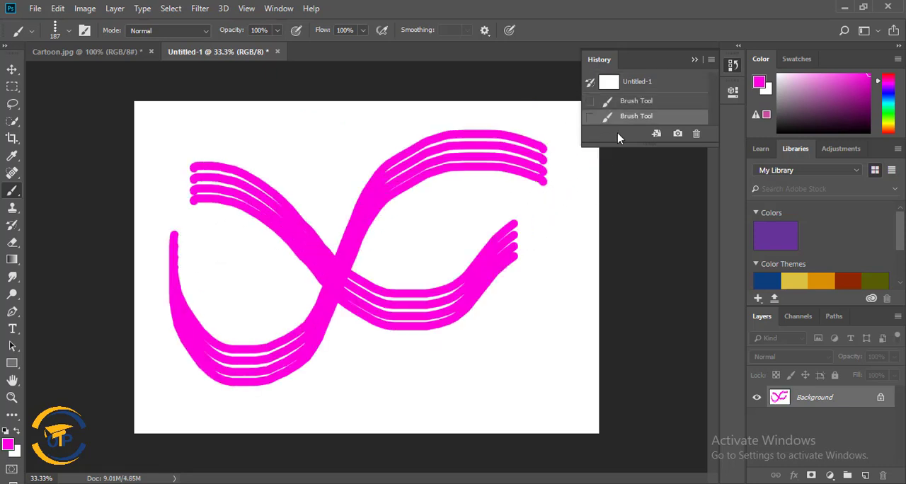
left_click(645, 88)
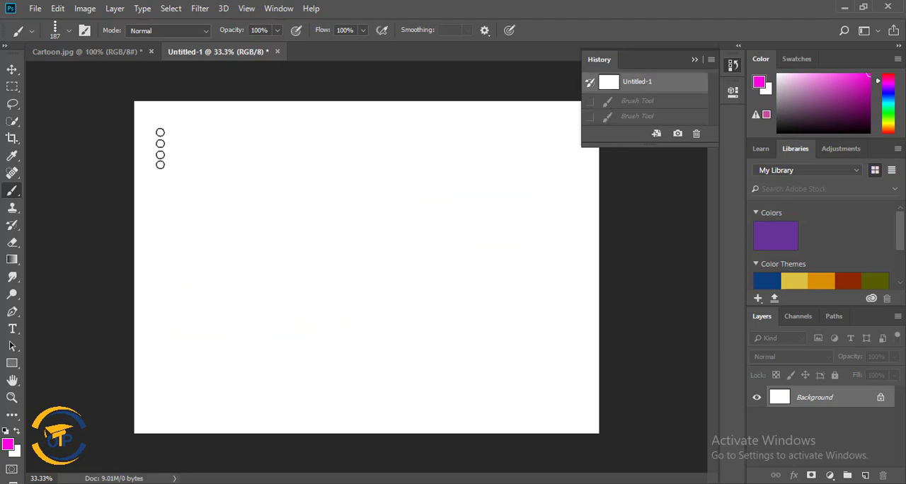
left_click_drag(150, 140, 543, 132)
mouse_move(148, 190)
left_mouse_down()
mouse_move(392, 198)
mouse_move(637, 188)
left_mouse_up()
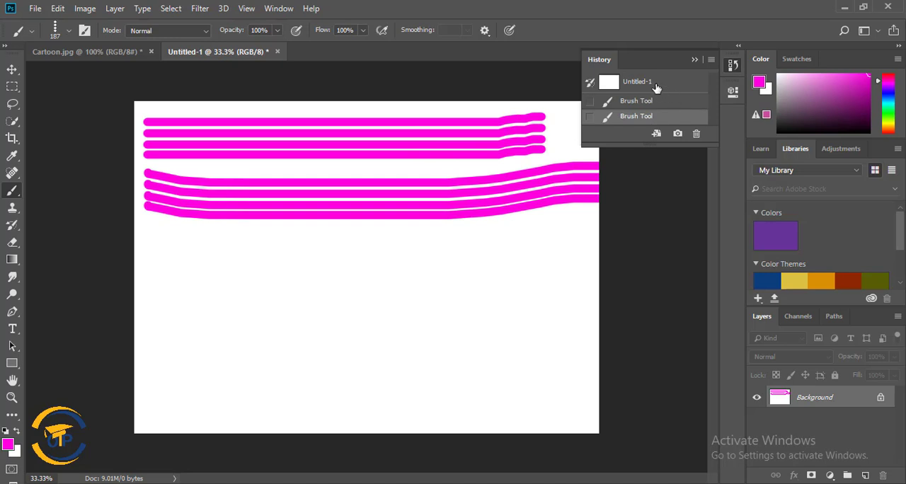
left_click(657, 86)
left_click_drag(145, 162, 482, 223)
left_click_drag(437, 139, 433, 135)
left_click(628, 85)
mouse_move(158, 249)
left_mouse_down()
mouse_move(163, 215)
mouse_move(292, 269)
mouse_move(461, 280)
mouse_move(365, 213)
mouse_move(209, 392)
mouse_move(429, 399)
mouse_move(536, 212)
left_mouse_up()
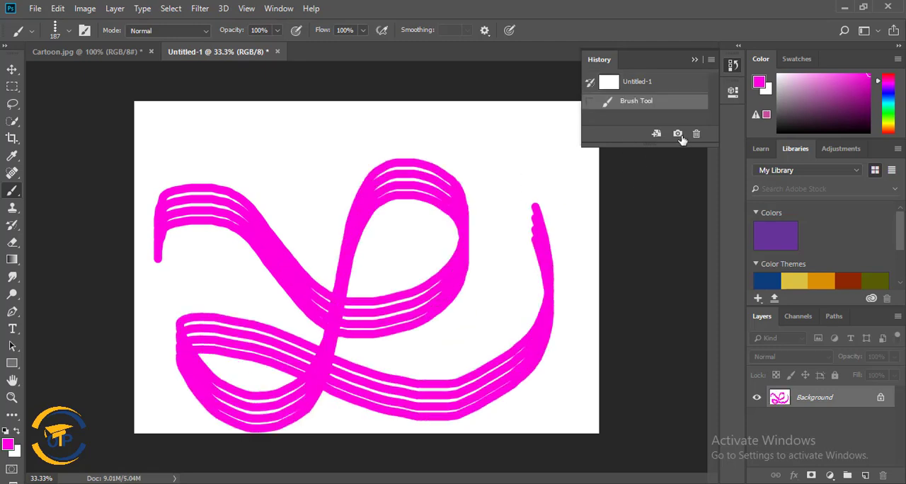
left_click(656, 85)
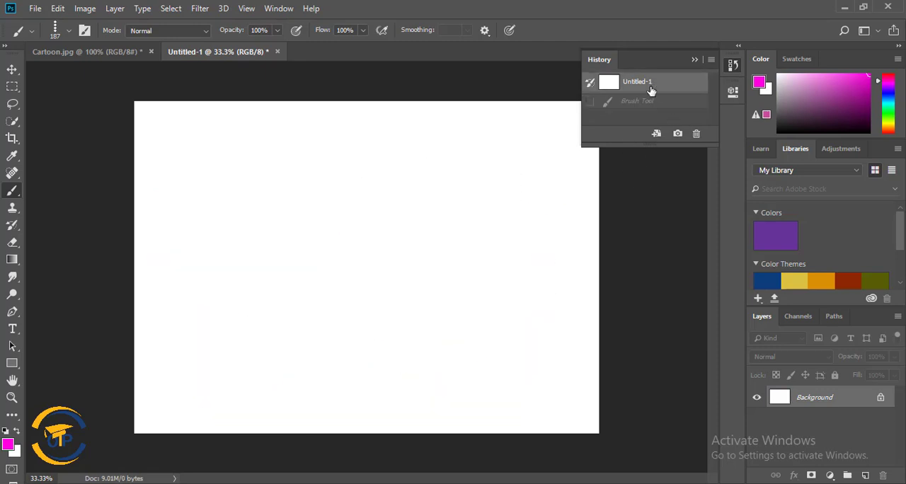
Switch to the Move tool and open the fire image maxresdefault.jpg from the Desktop.
left_click(89, 52)
left_click(234, 52)
left_click(8, 72)
left_click(61, 71)
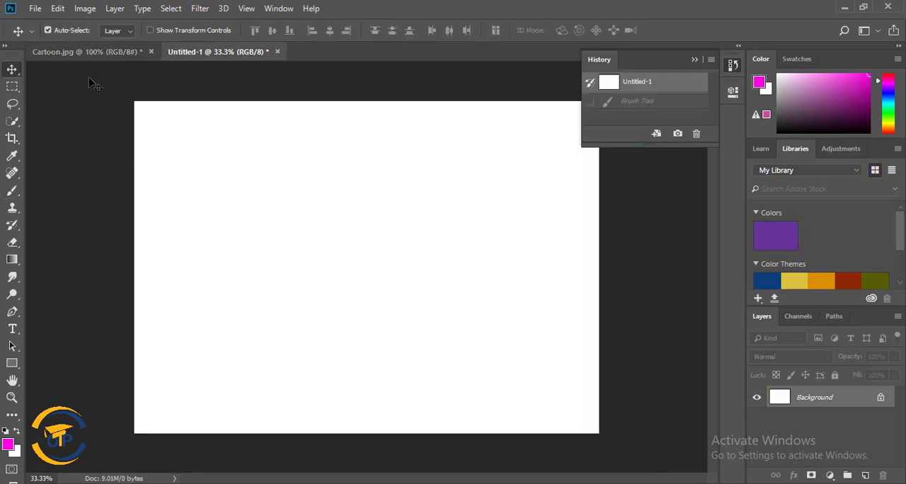
left_click(34, 10)
left_click(41, 29)
scroll(301, 202, "down", 10)
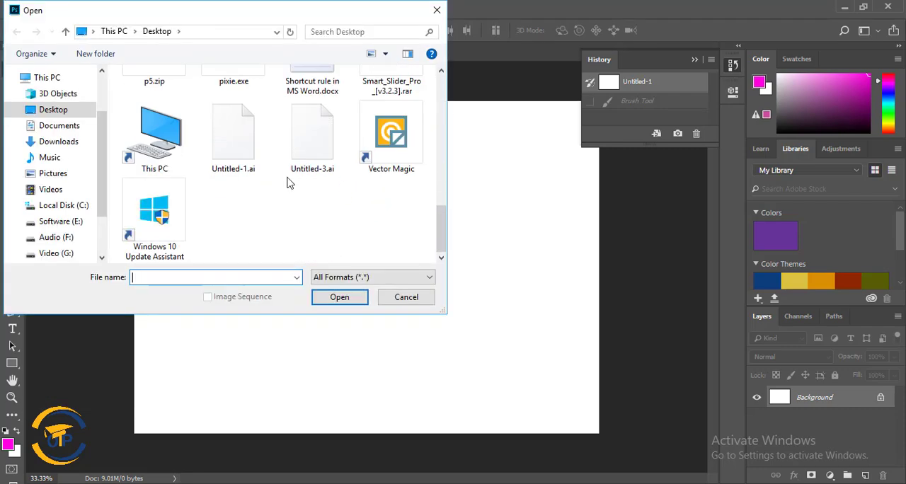
scroll(184, 227, "up", 5)
scroll(189, 224, "down", 3)
double_click(153, 136)
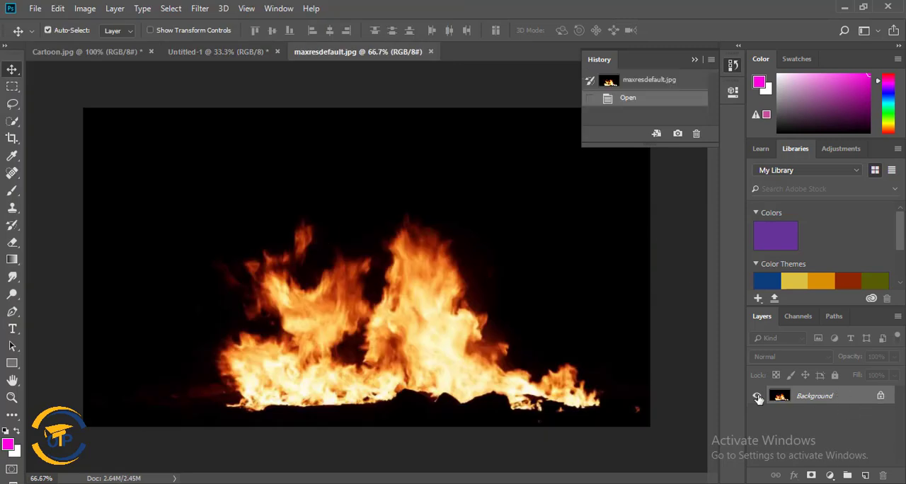
Convert the fire image's locked Background into a regular layer named Layer 0.
right_click(865, 402)
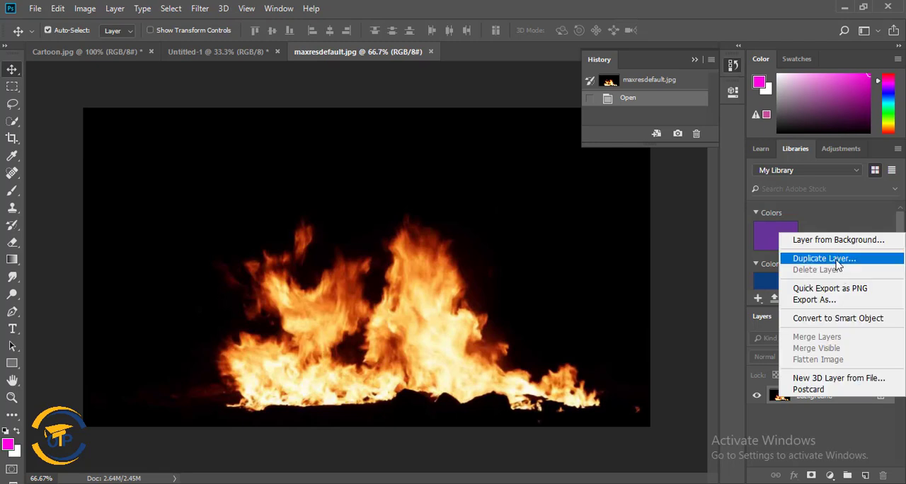
left_click(861, 400)
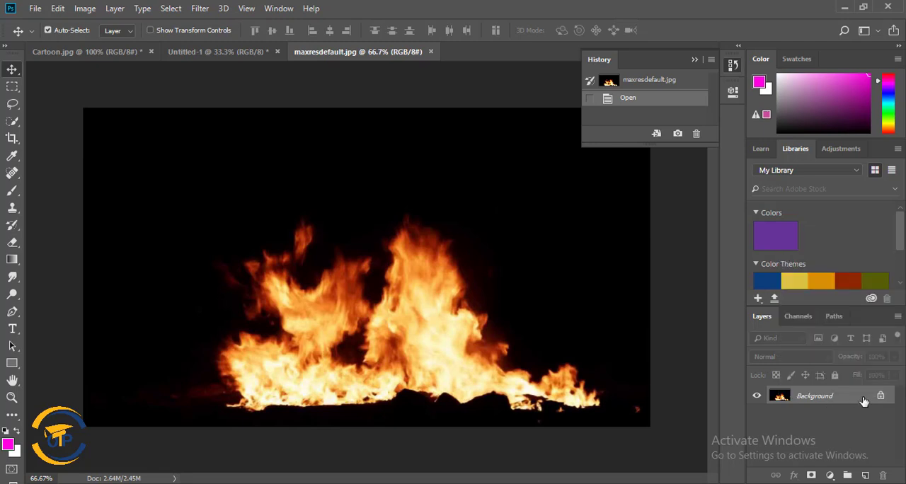
double_click(823, 404)
left_click(561, 135)
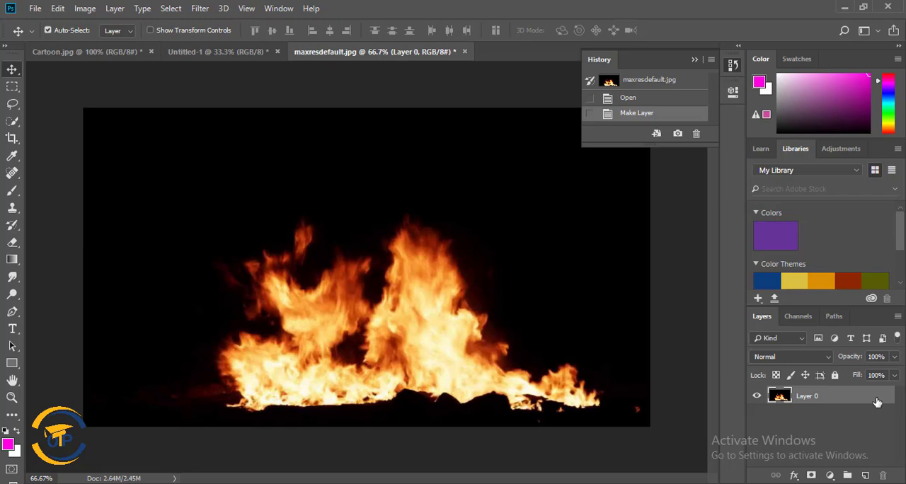
In Layer 0's blending options, raise the Blend If black point for This Layer to 4 to hide the black background.
right_click(811, 398)
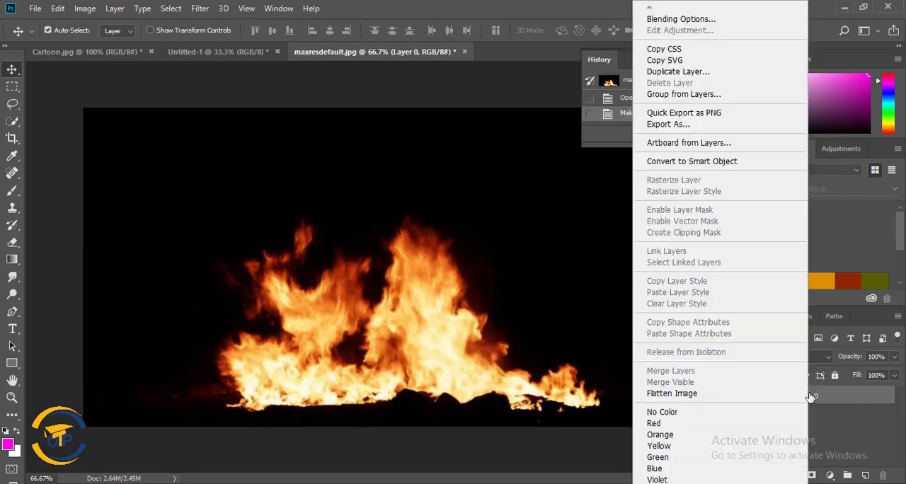
left_click(694, 19)
left_click_drag(585, 157, 825, 51)
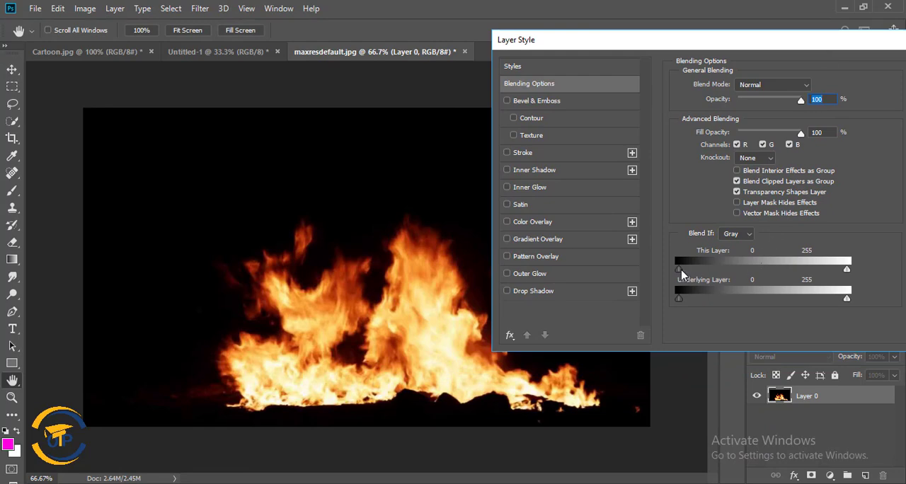
left_click_drag(682, 275, 681, 275)
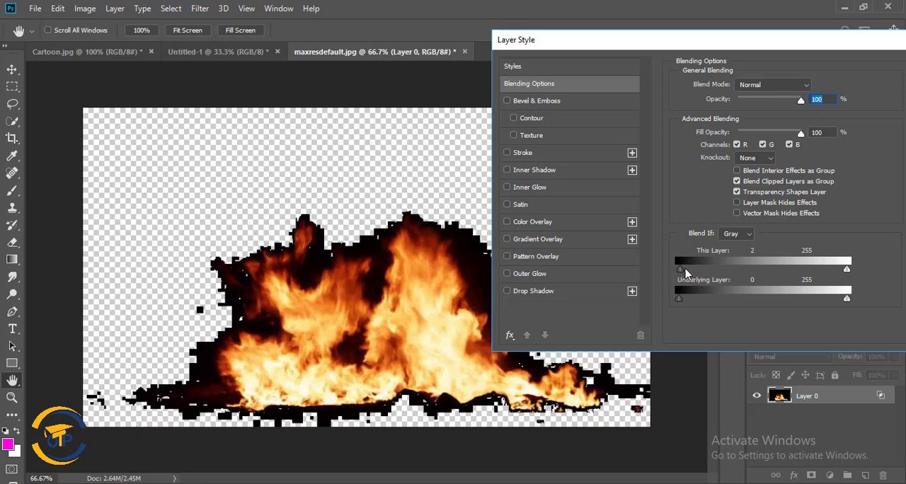
mouse_move(685, 272)
left_mouse_down()
mouse_move(712, 280)
mouse_move(666, 282)
mouse_move(684, 272)
left_mouse_up()
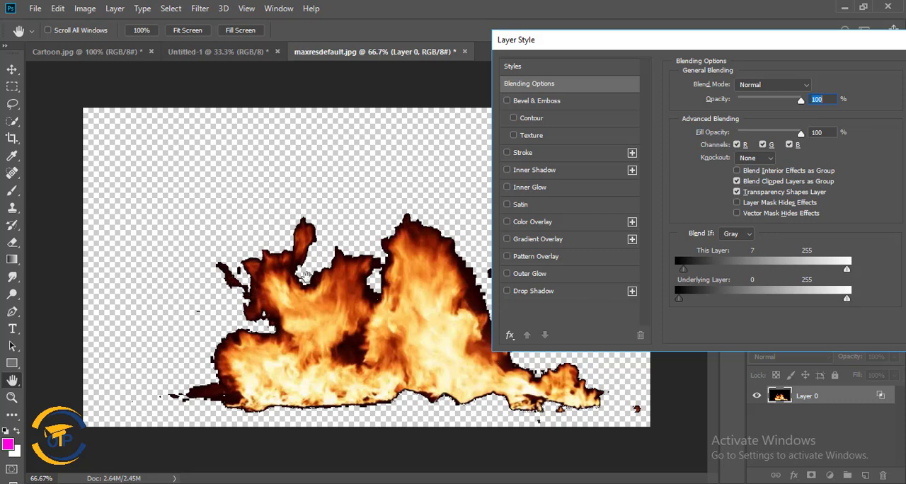
left_click_drag(683, 271, 682, 273)
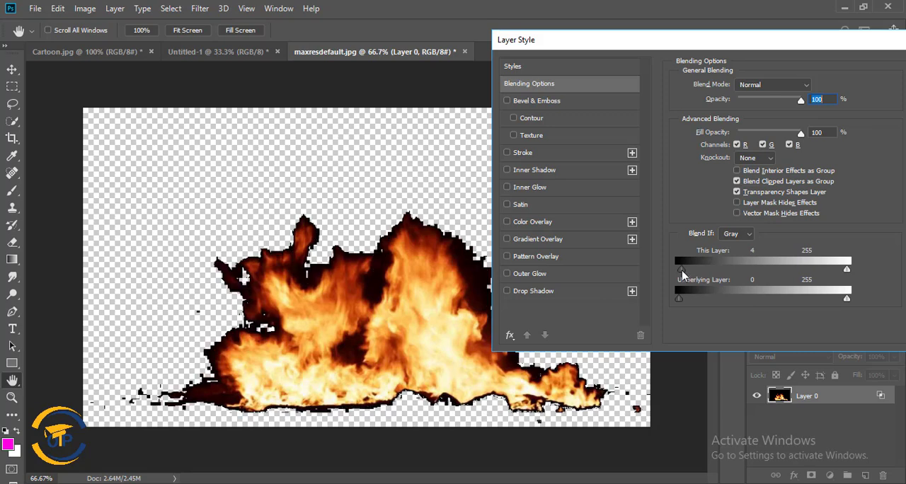
Split the This Layer black point to 4 / 40 to soften the flame edges, and apply the layer style.
left_click_drag(687, 272, 702, 273)
mouse_move(703, 272)
left_mouse_down()
mouse_move(719, 277)
mouse_move(707, 279)
left_mouse_up()
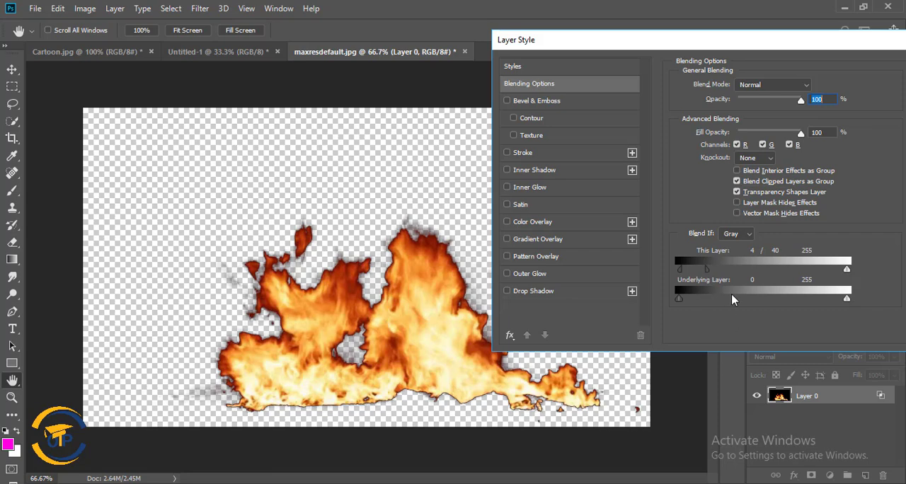
left_click_drag(708, 274, 699, 273)
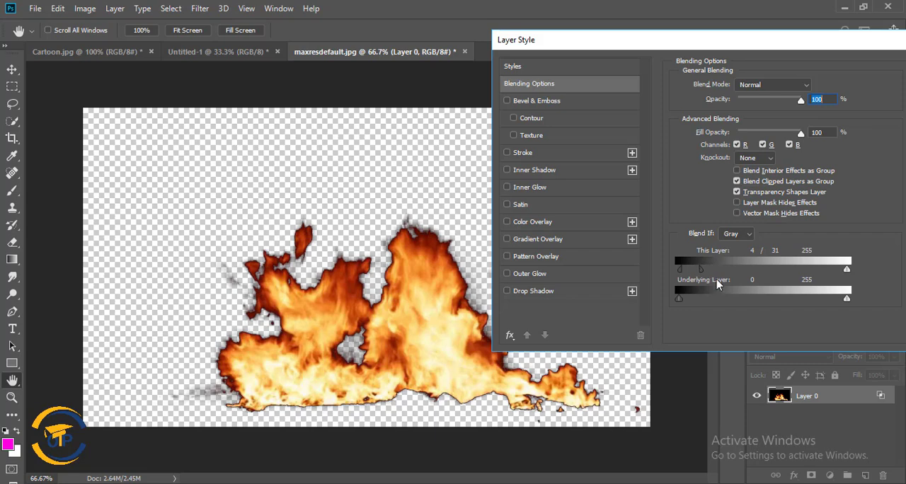
left_click_drag(847, 34, 696, 67)
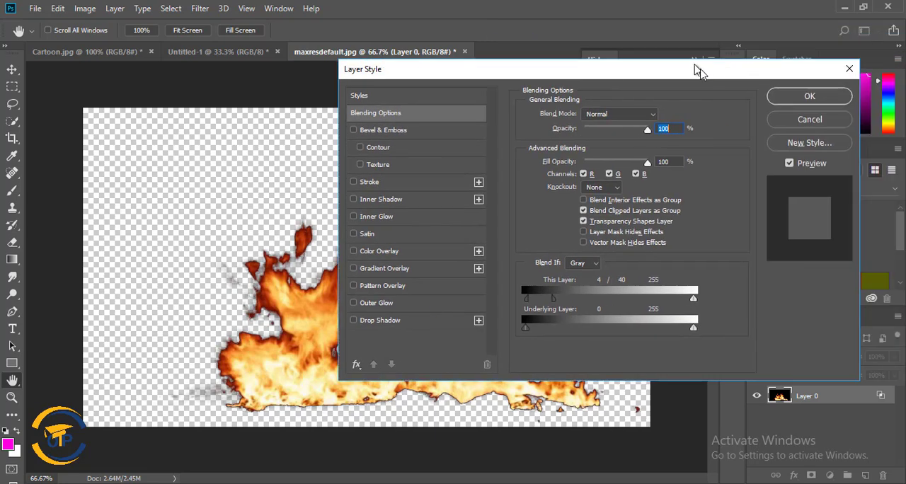
left_click(826, 98)
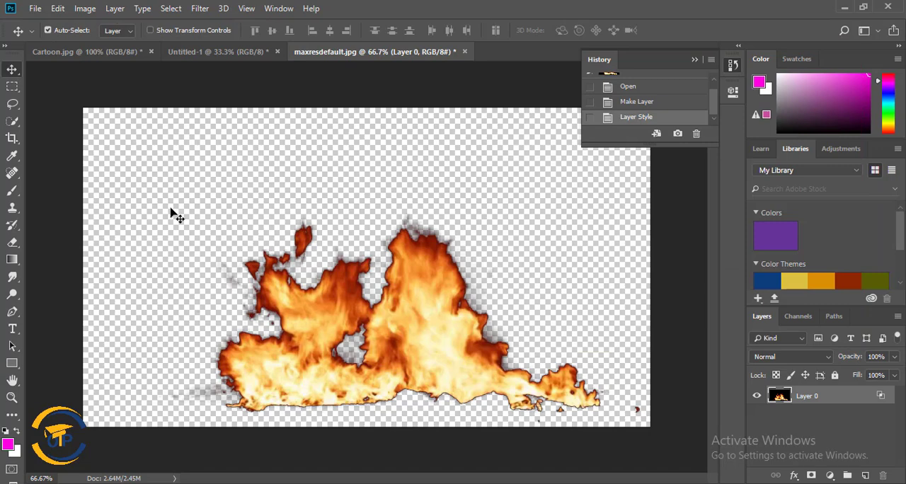
Select the whole fire with a rectangular marquee drawn closely around the flames.
left_click(12, 86)
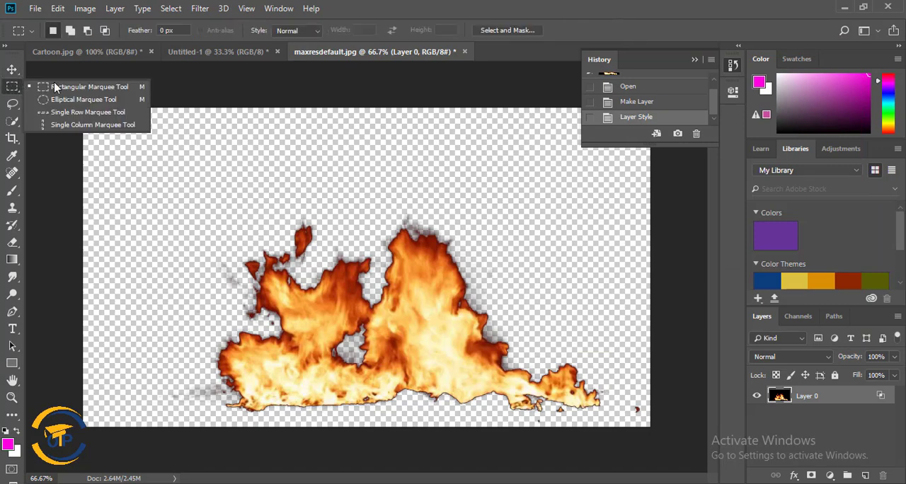
left_click(96, 87)
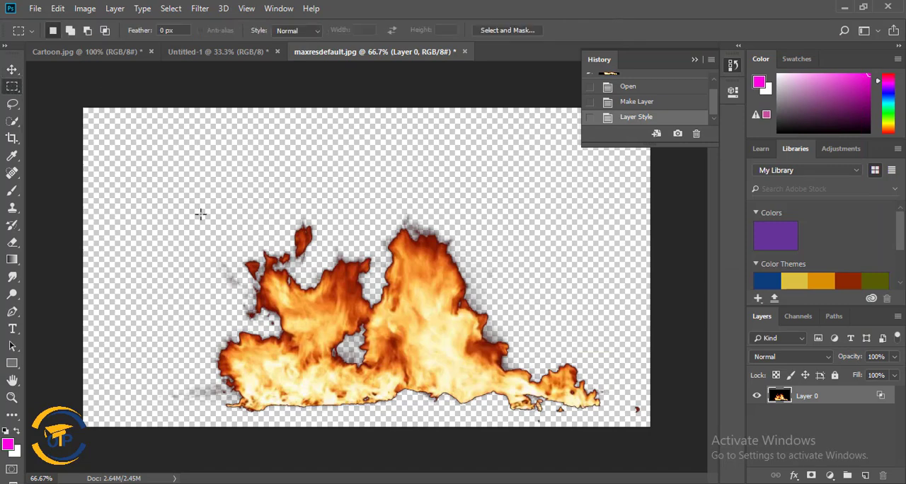
left_click_drag(206, 214, 607, 418)
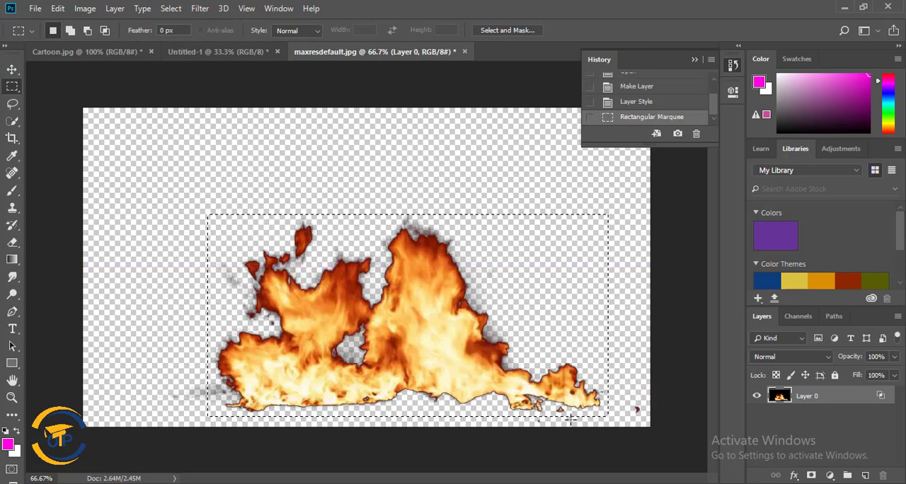
Define the selected flames as a brush preset named "Fire".
left_click(57, 8)
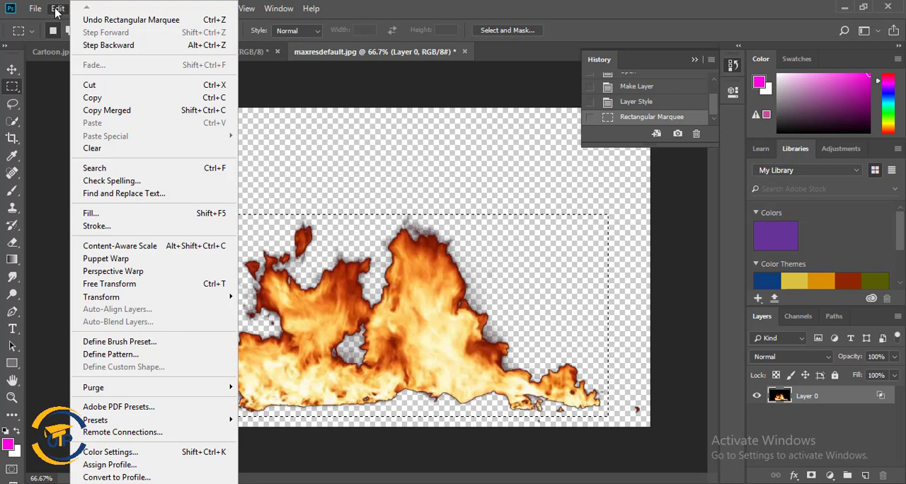
left_click(157, 345)
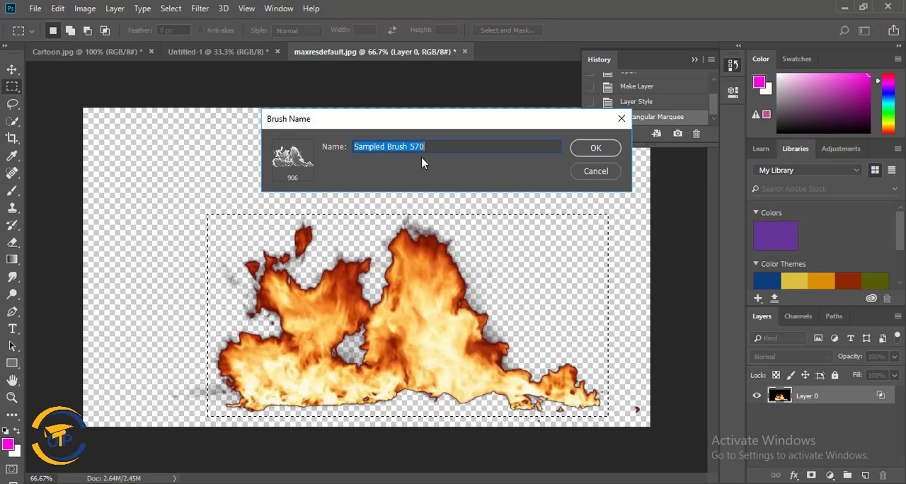
type("Fire")
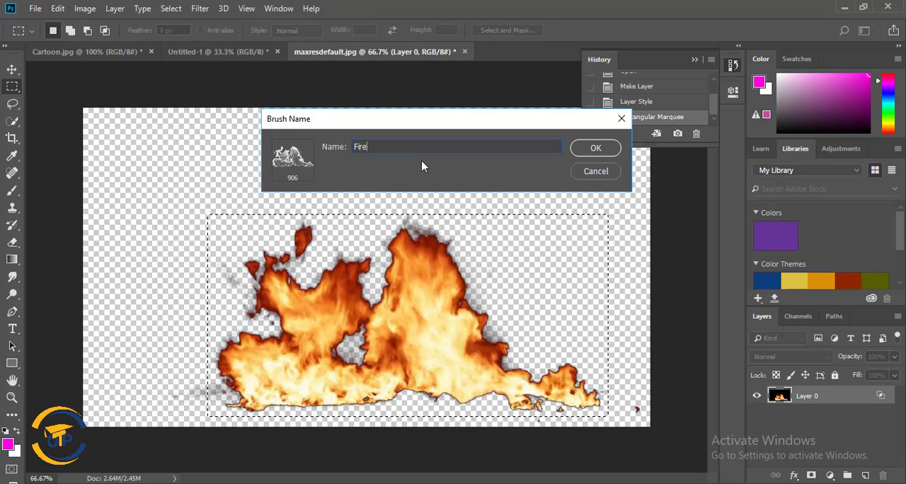
left_click(595, 148)
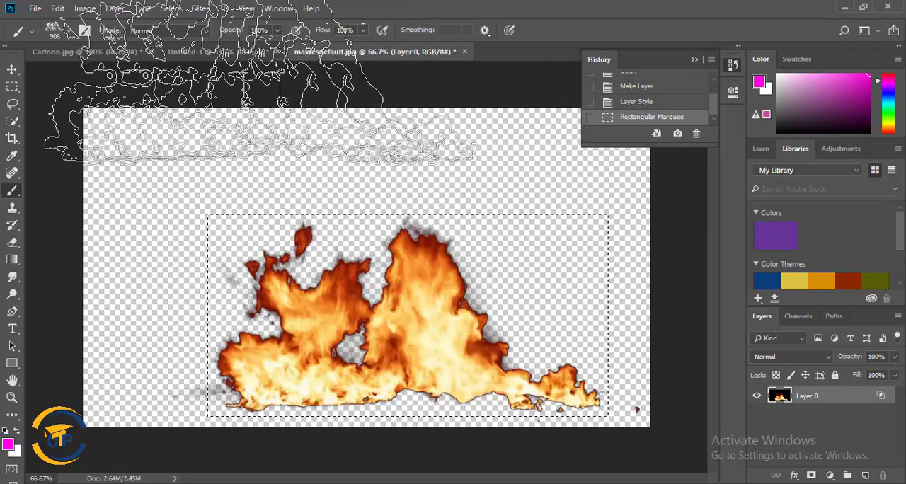
Return to the Untitled-1 document and set the foreground colour to blue 0042ff.
left_click(217, 56)
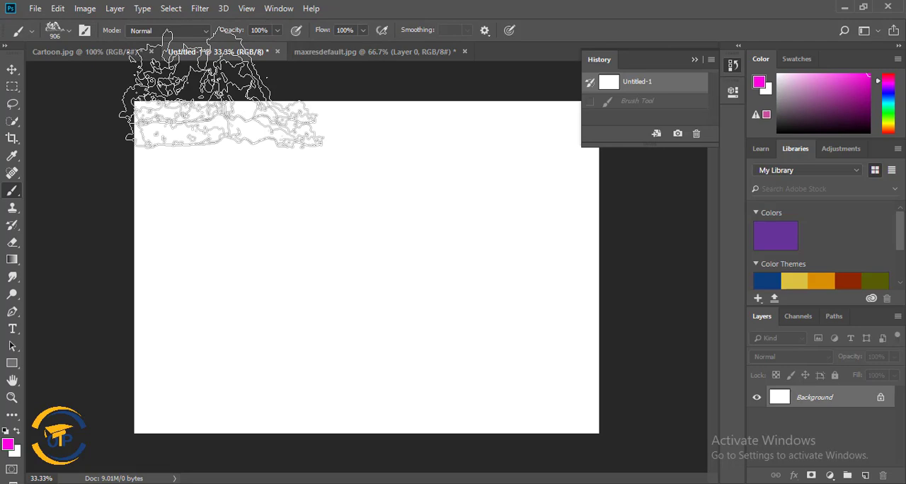
left_click(9, 446)
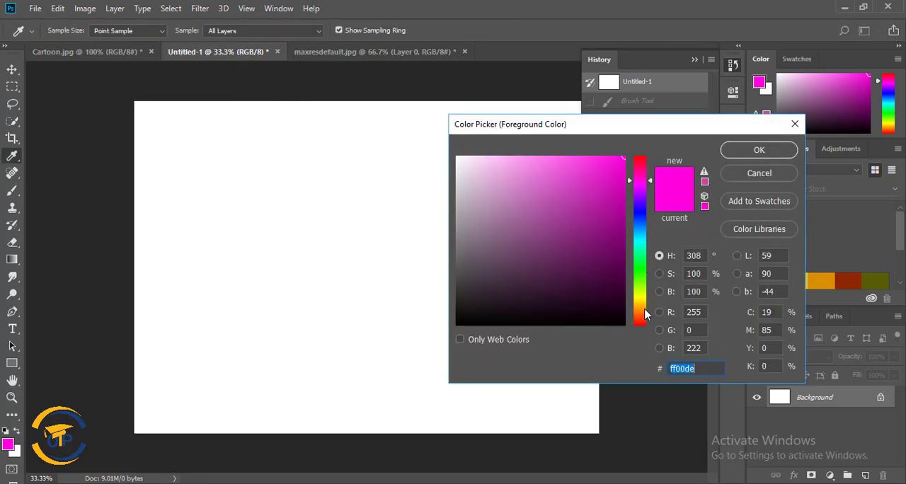
left_click(636, 223)
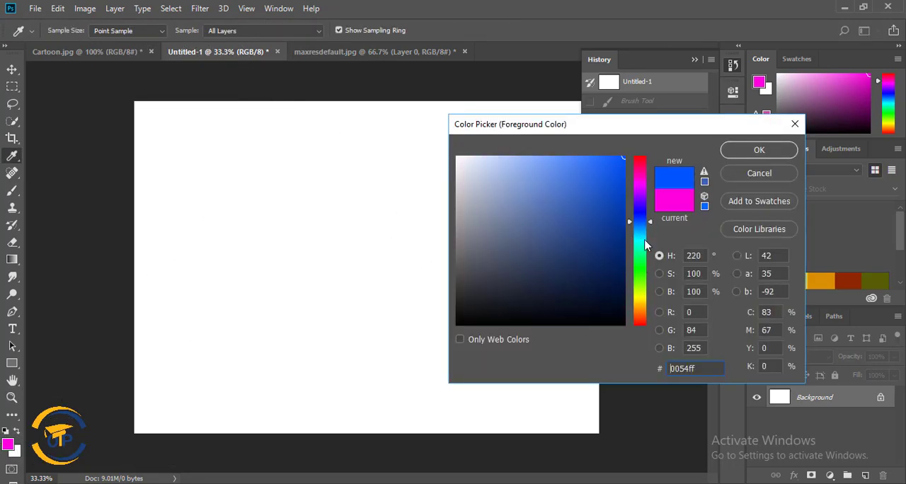
left_click_drag(641, 223, 644, 221)
left_click(759, 149)
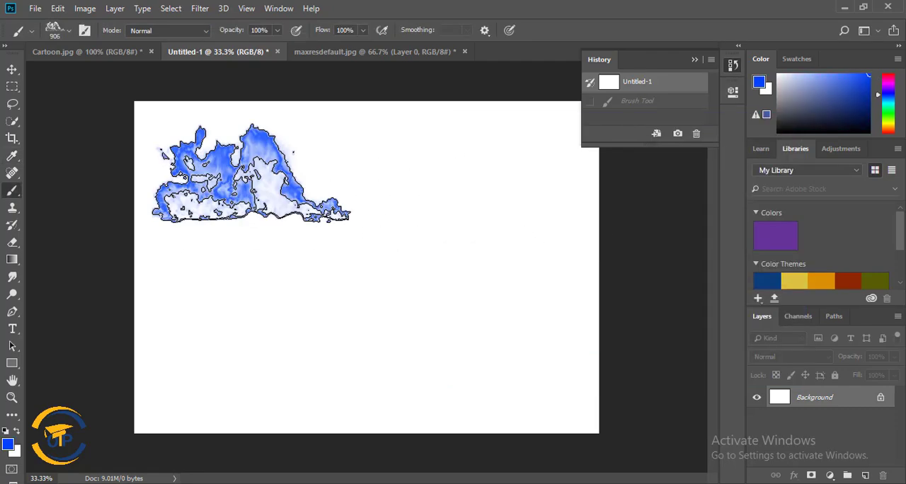
Stamp blue flames at separate spots across the blank canvas with the 906 px Fire brush.
left_click(446, 247)
left_click(288, 285)
left_click(501, 359)
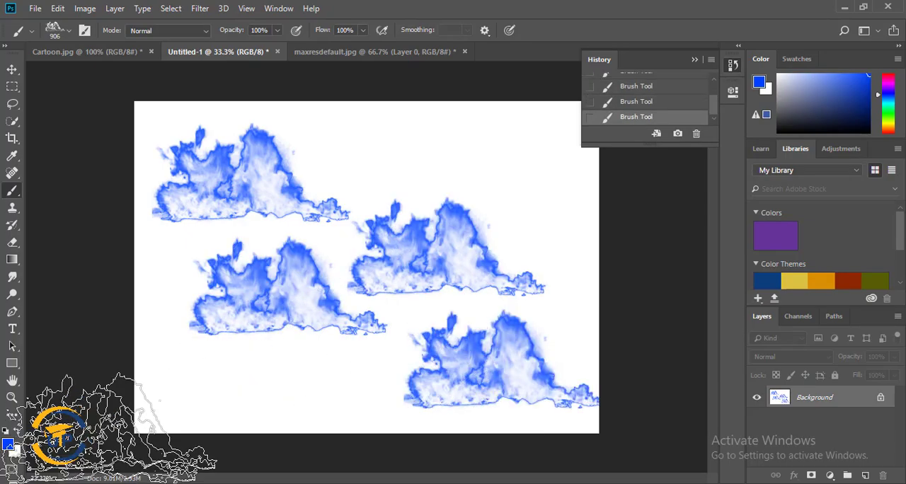
Change the foreground colour to red ff002a.
right_click(424, 181)
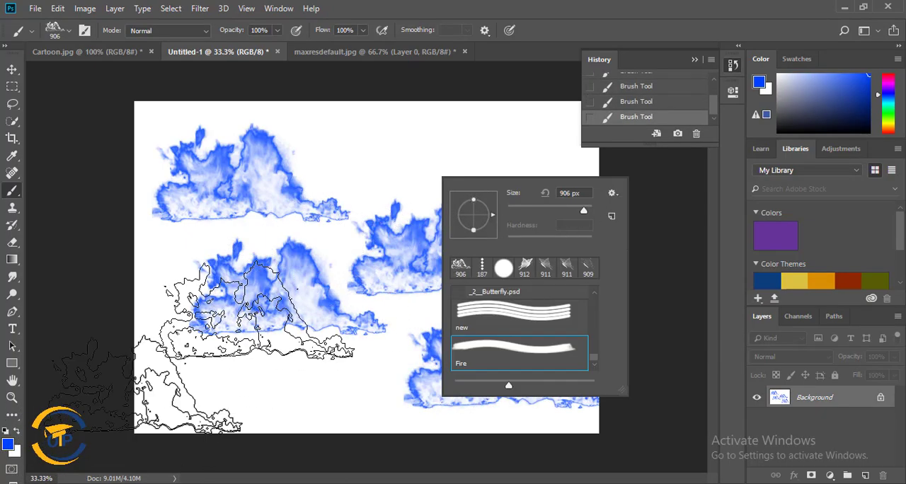
left_click(9, 445)
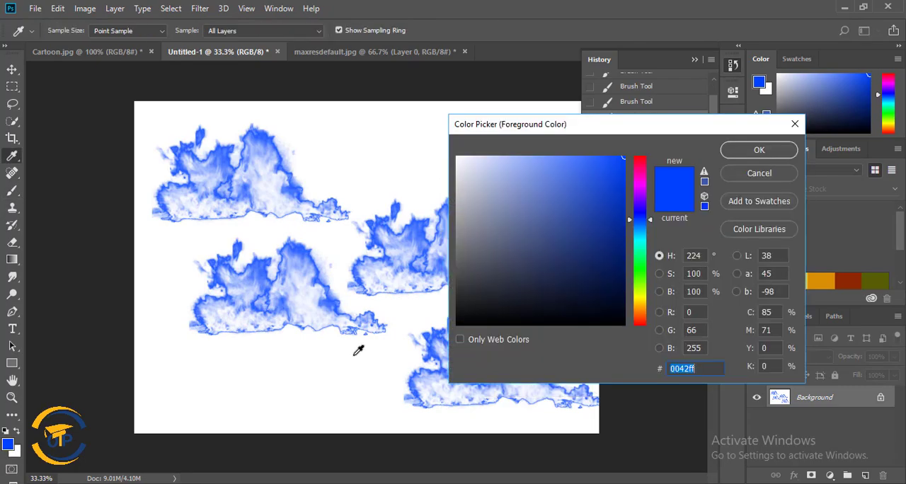
left_click(641, 162)
left_click(739, 153)
Stamp and brush overlapping red flames over the blue ones with the Fire brush, and revert the document to its blank starting state.
left_click(416, 151)
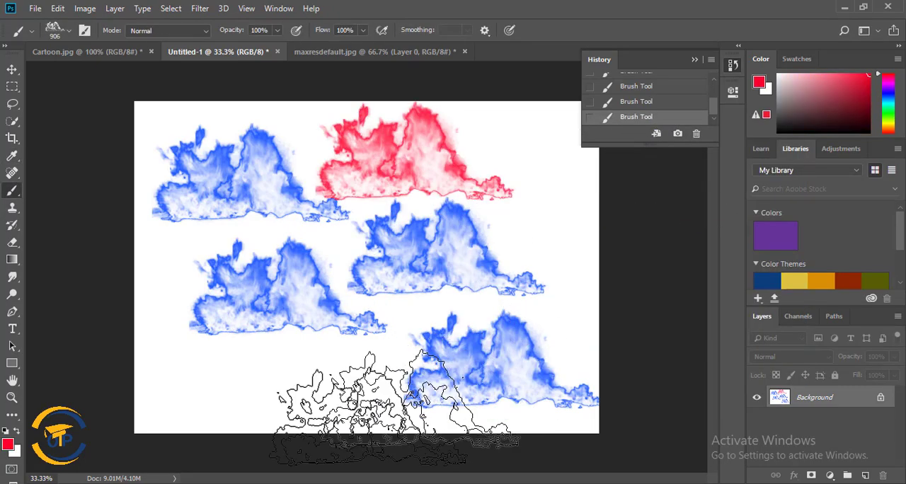
left_click(255, 370)
left_click(276, 240)
left_click(460, 238)
left_click(347, 333)
left_click(518, 163)
left_click(344, 185)
mouse_move(364, 305)
left_mouse_down()
mouse_move(418, 316)
mouse_move(308, 319)
left_mouse_up()
left_click(267, 214)
scroll(712, 82, "up", 3)
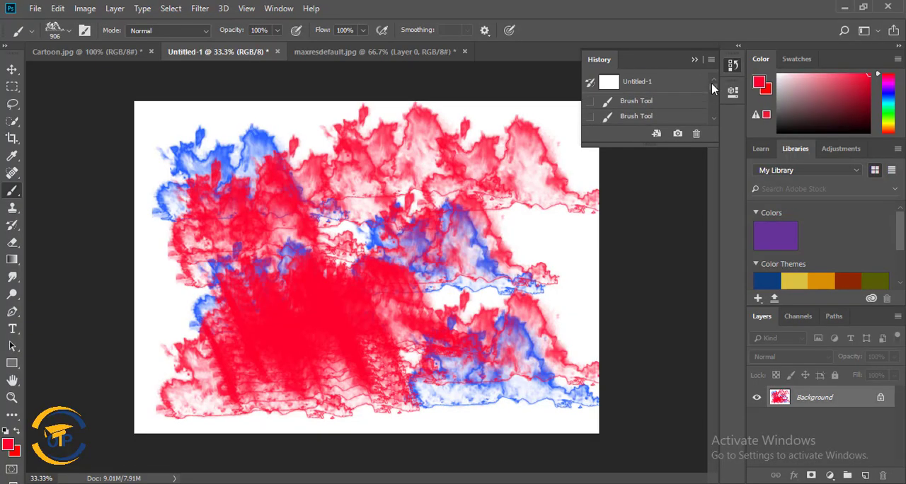
left_click(689, 85)
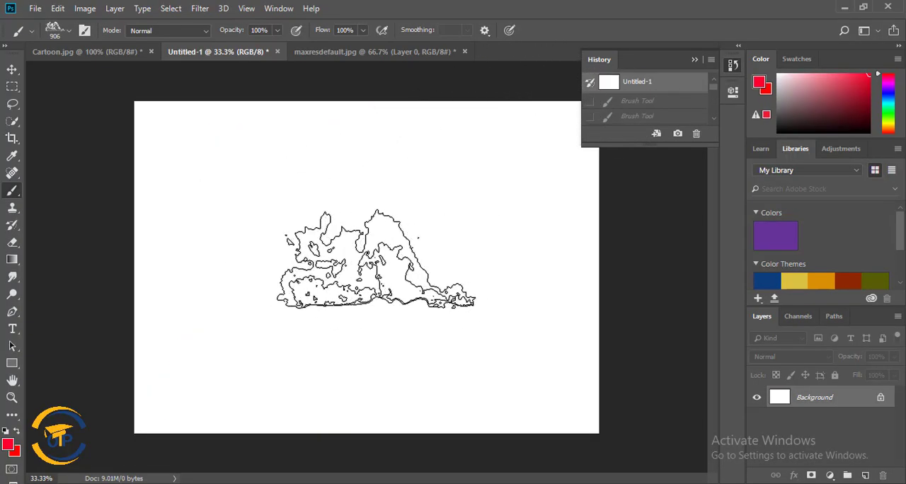
Stamp four separate red flames on the blank canvas with the Fire brush, and revert the document to its blank starting state.
left_click(375, 259)
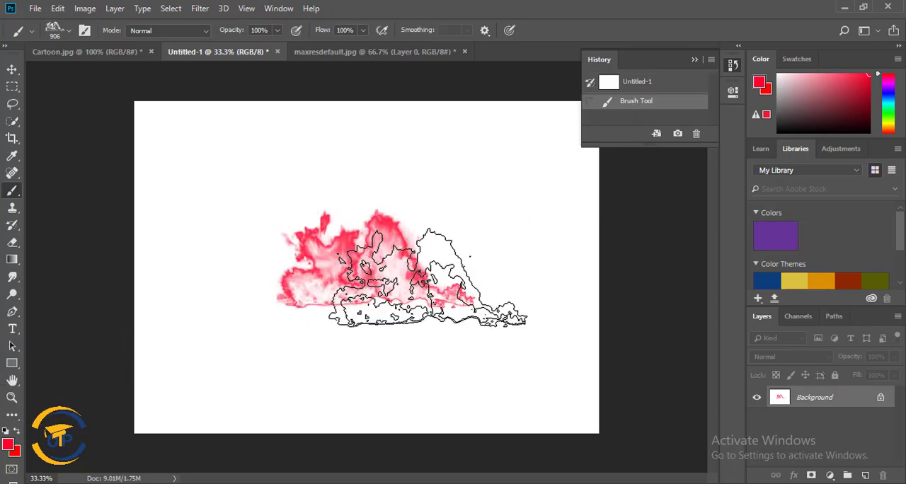
left_click(251, 155)
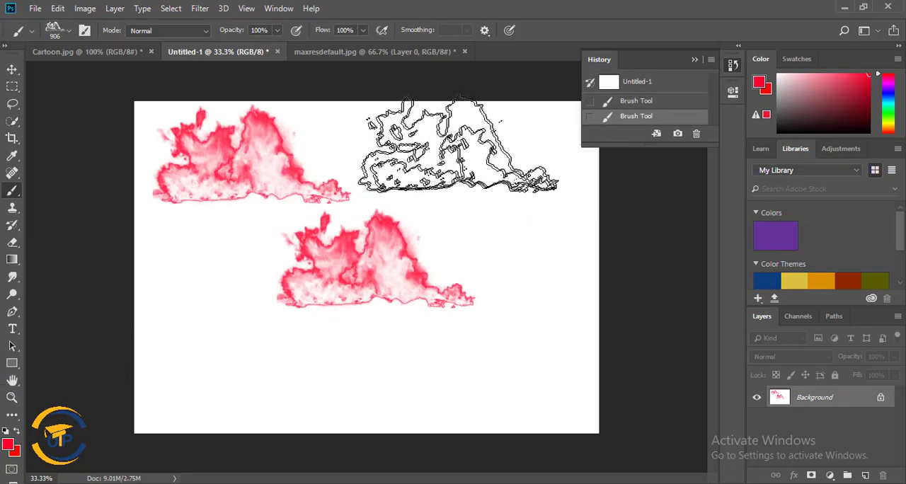
left_click(461, 141)
left_click(257, 361)
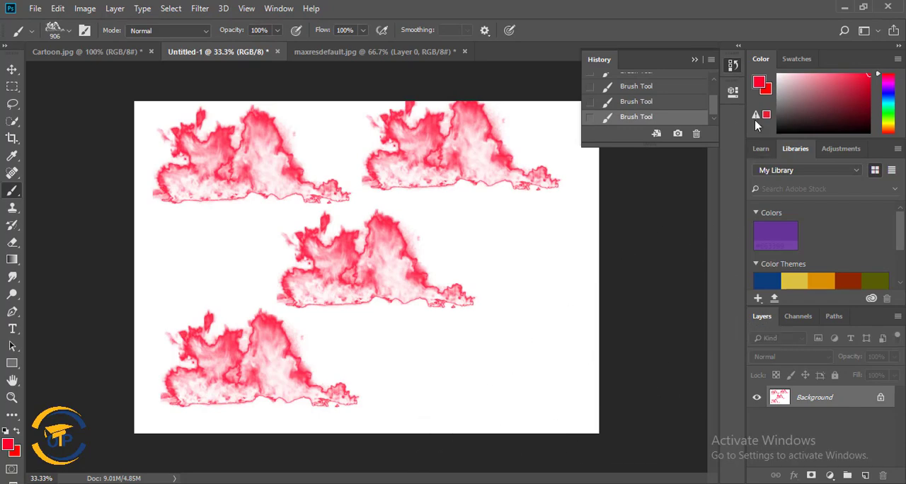
left_click_drag(712, 107, 714, 85)
left_click(680, 91)
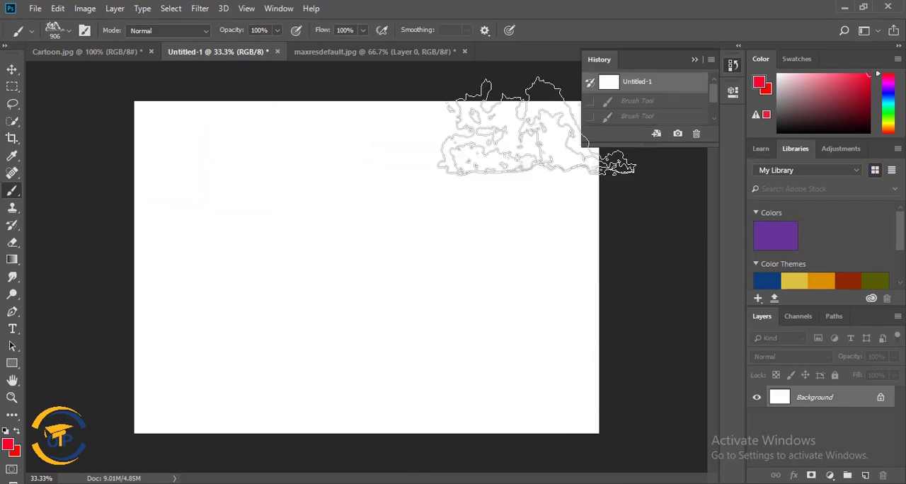
left_click(395, 51)
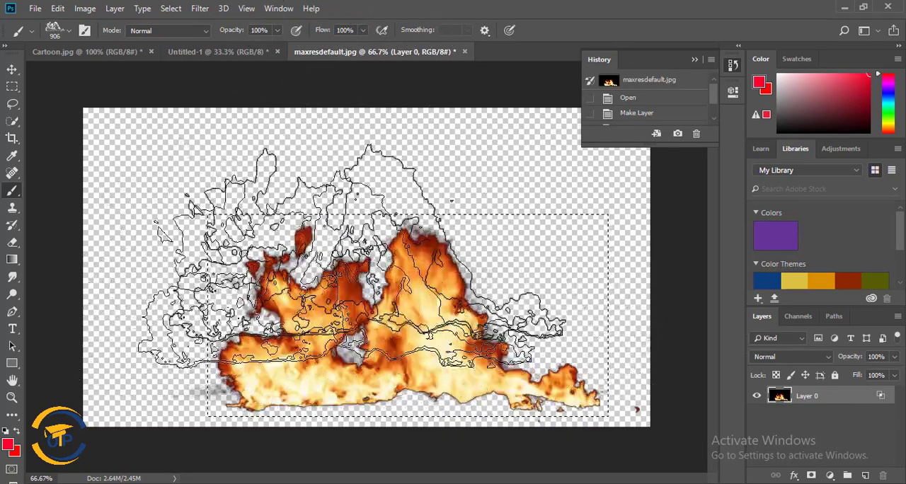
left_click(223, 54)
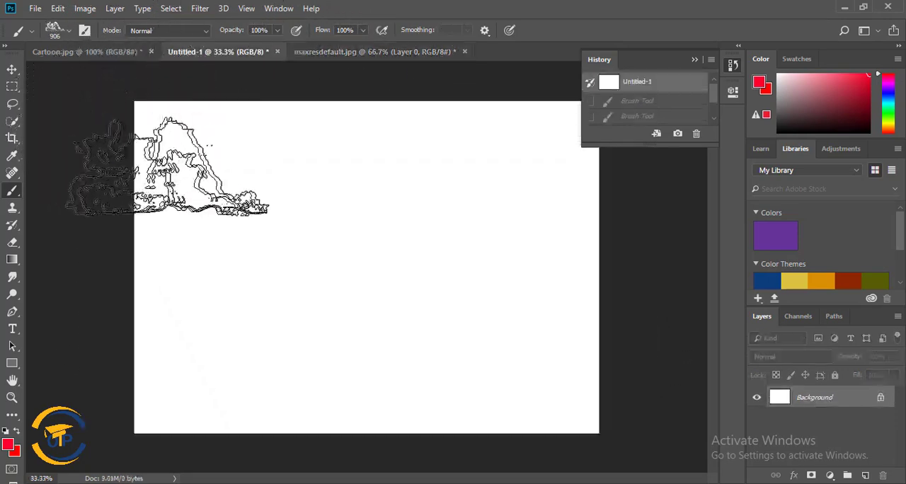
right_click(15, 191)
left_click(57, 192)
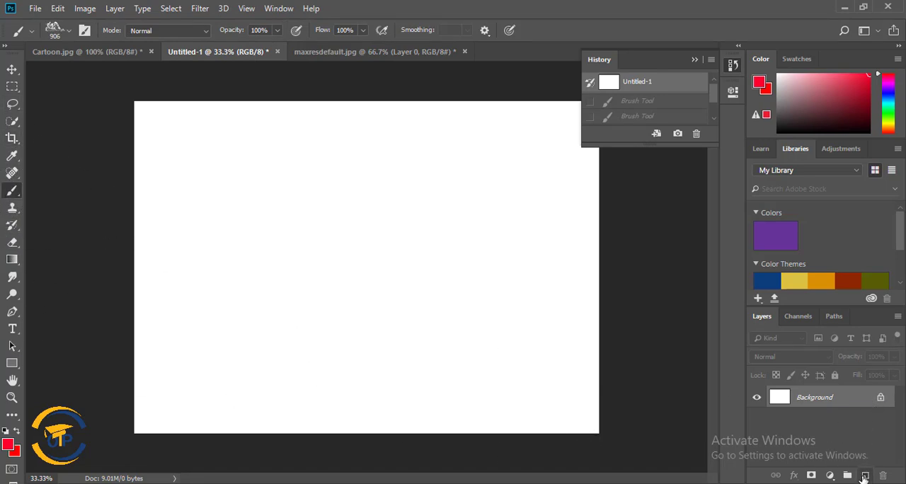
On a new layer, fill a small square selection in the canvas's upper-left area with red and deselect it.
left_click(865, 476)
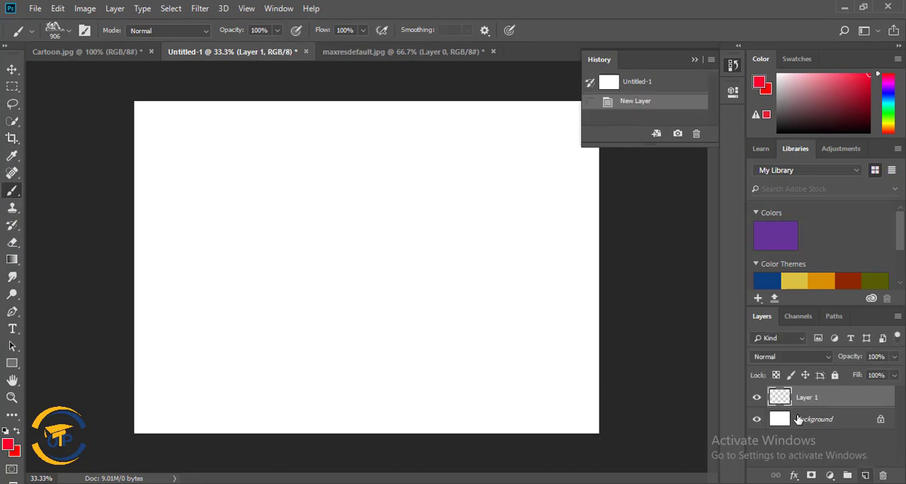
left_click(12, 87)
left_click_drag(251, 205, 266, 220)
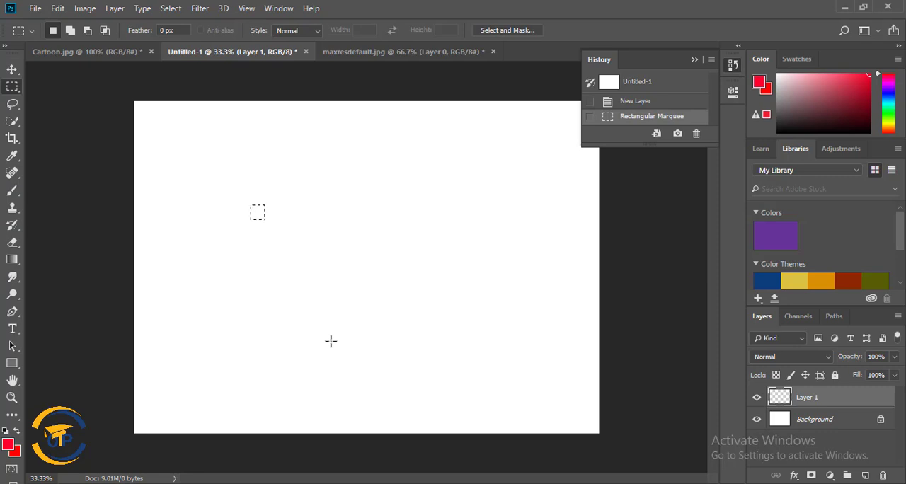
key("alt+BackSpace")
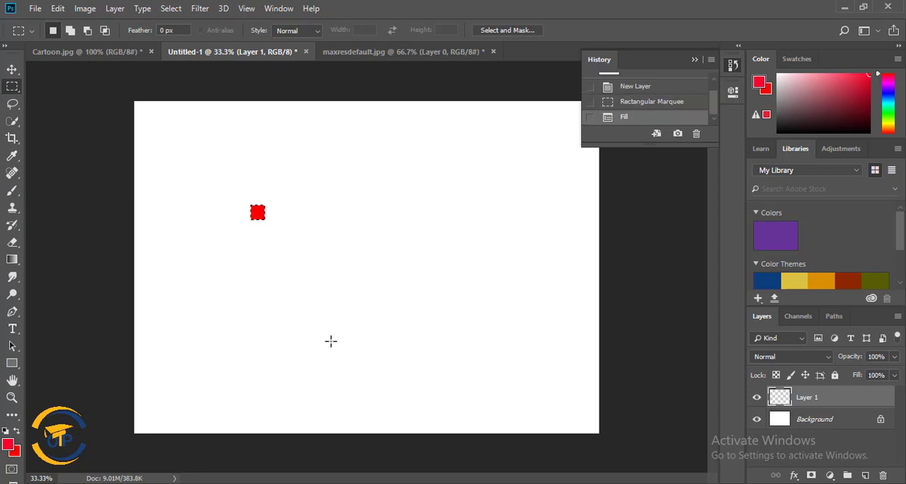
left_click(243, 236)
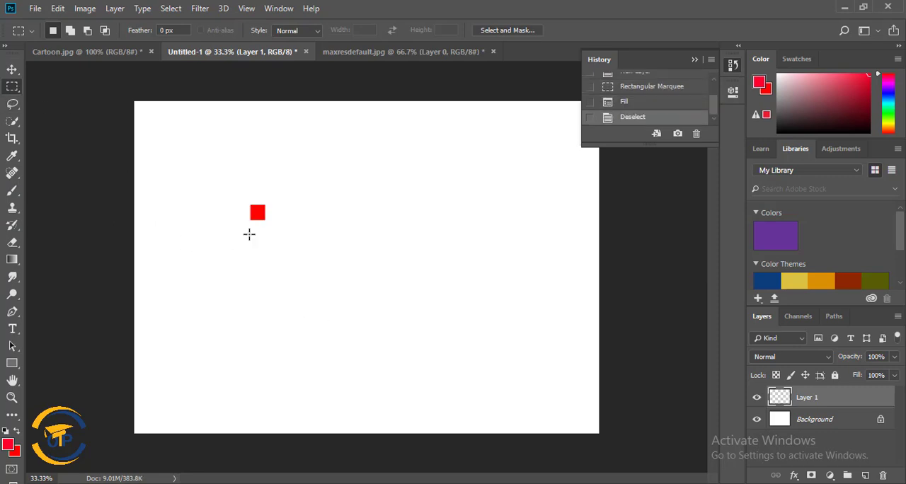
Duplicate the red square with the Move tool into a two-by-two grid of four squares.
left_click(12, 70)
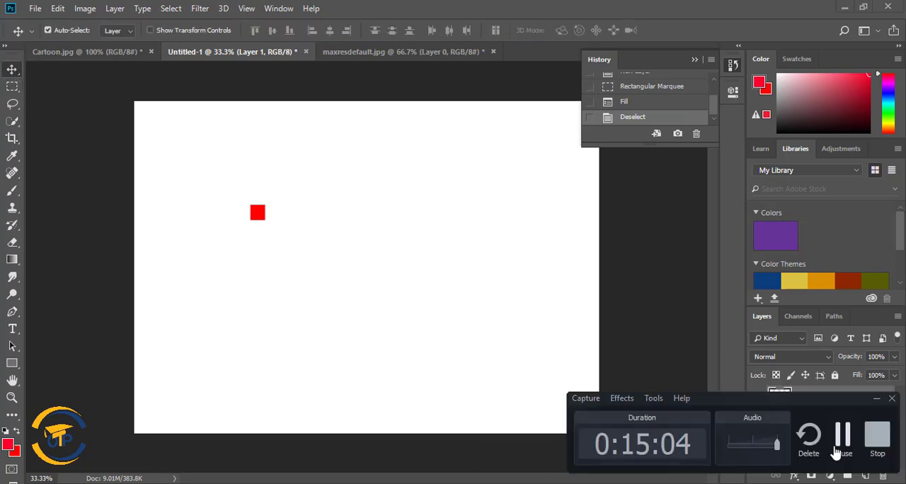
left_click(836, 449)
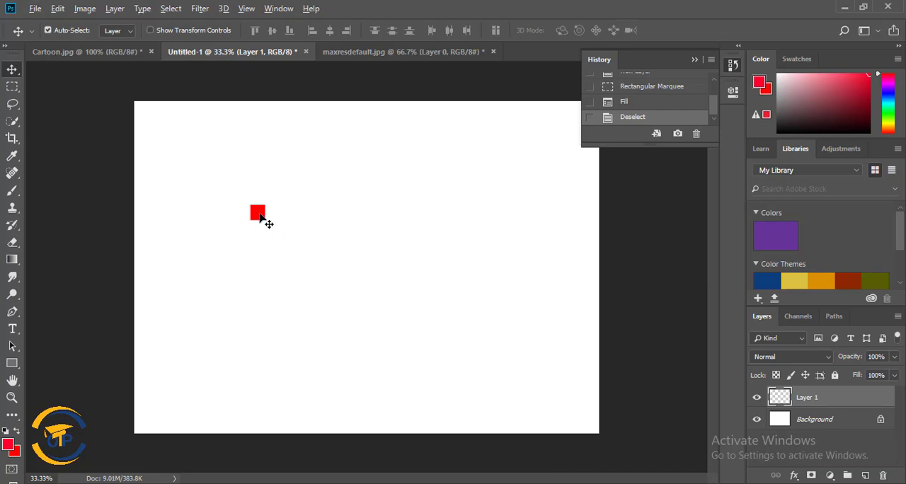
left_click_drag(258, 216, 285, 215)
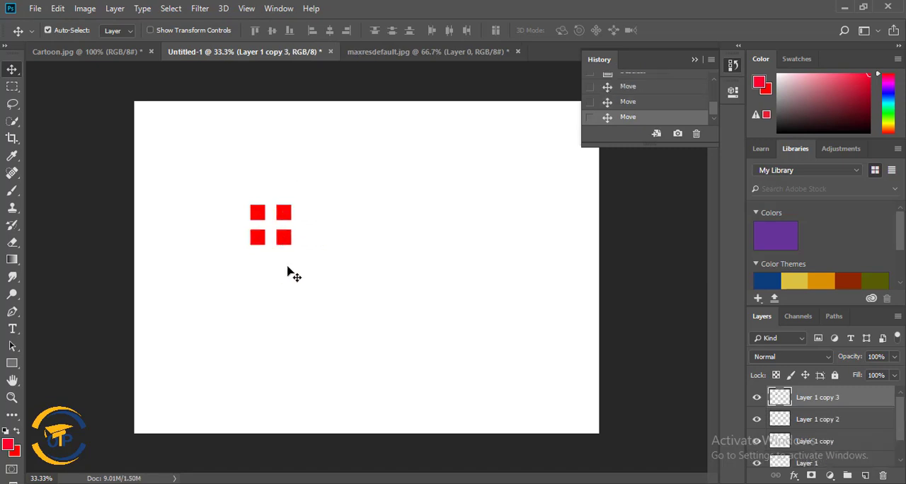
Tighten the grid's spacing by nudging the two right-hand squares left and the two lower squares up.
left_click(287, 241)
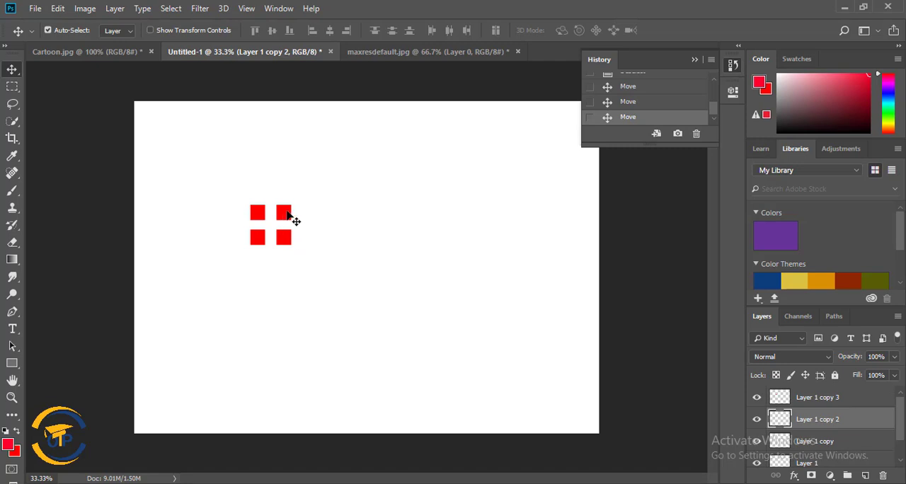
left_click(287, 220, "shift")
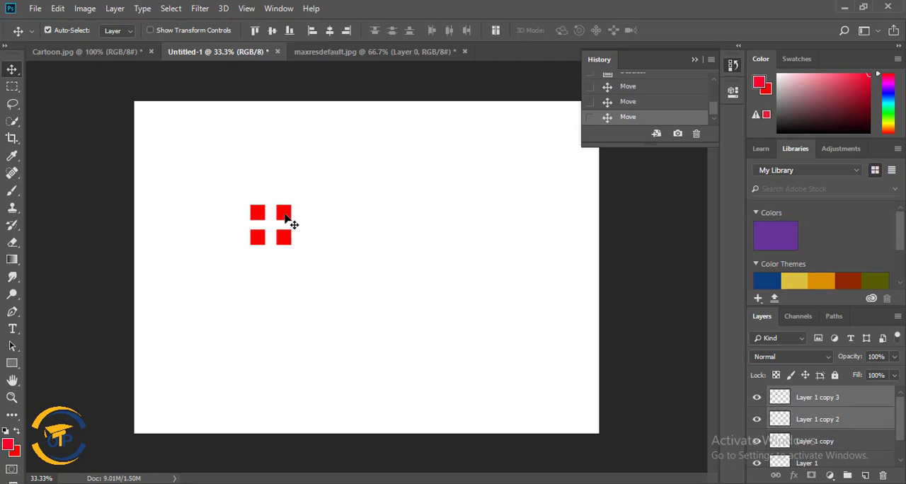
key("Left")
left_click(260, 241)
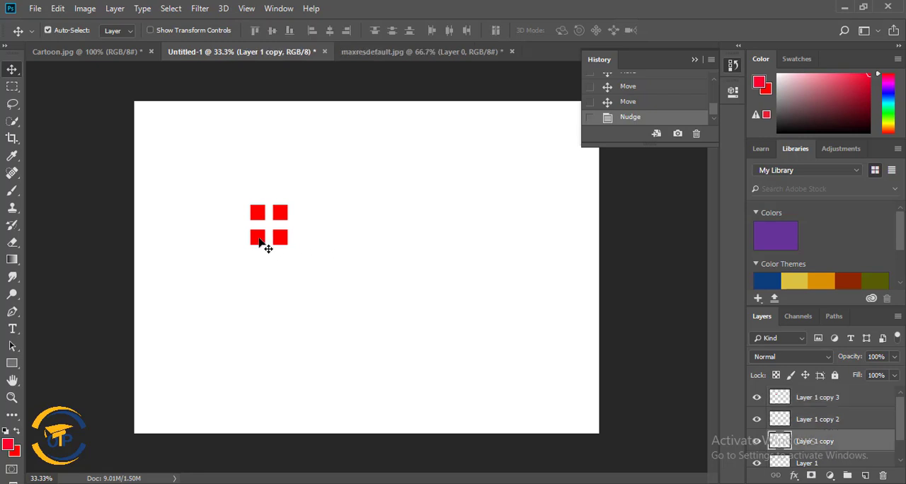
left_click(279, 242, "shift")
key("Up")
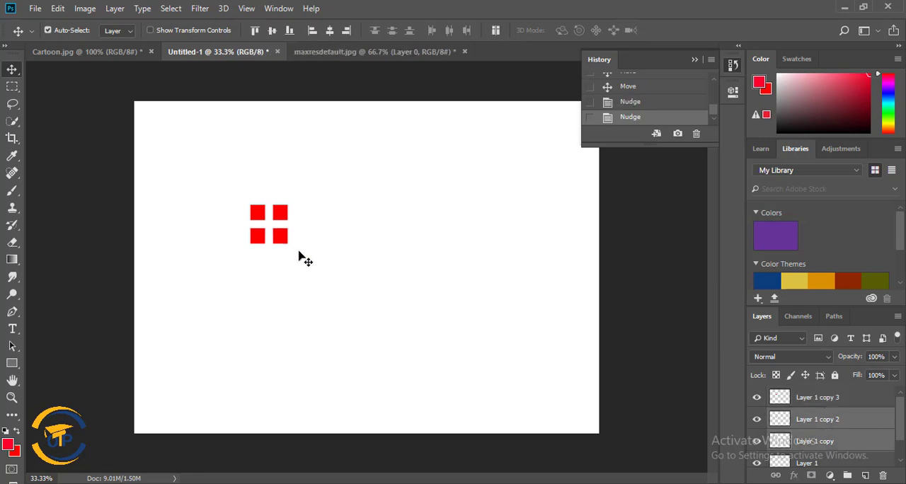
key("Up")
Merge the four square layers, from Layer 1 to Layer 1 copy 3, into one layer.
left_click(837, 404)
scroll(841, 425, "down", 1)
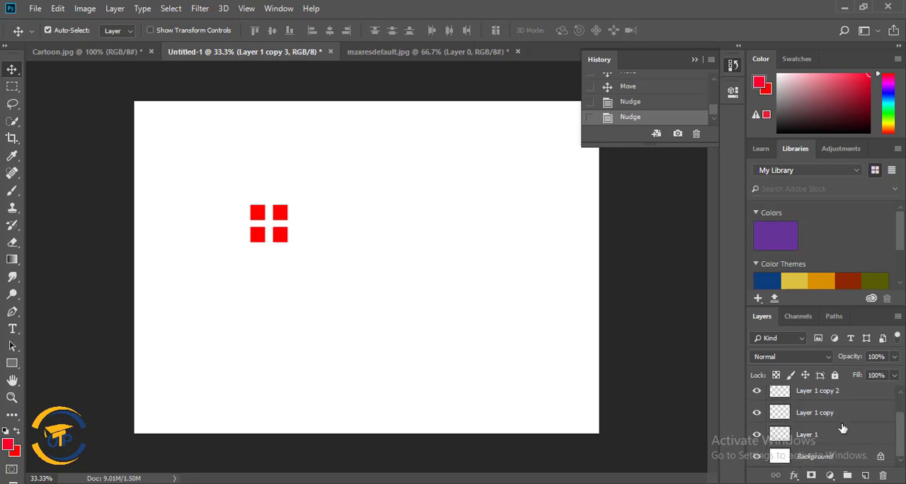
left_click(837, 437, "shift")
right_click(846, 417)
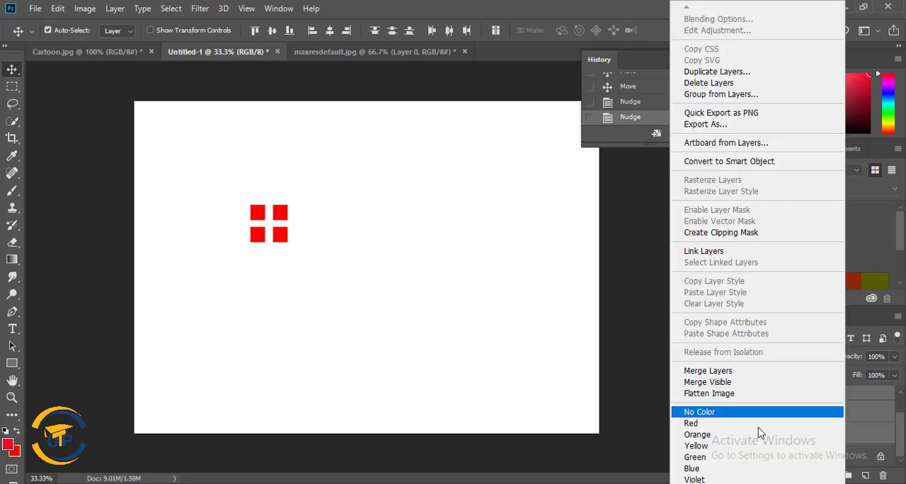
left_click(744, 376)
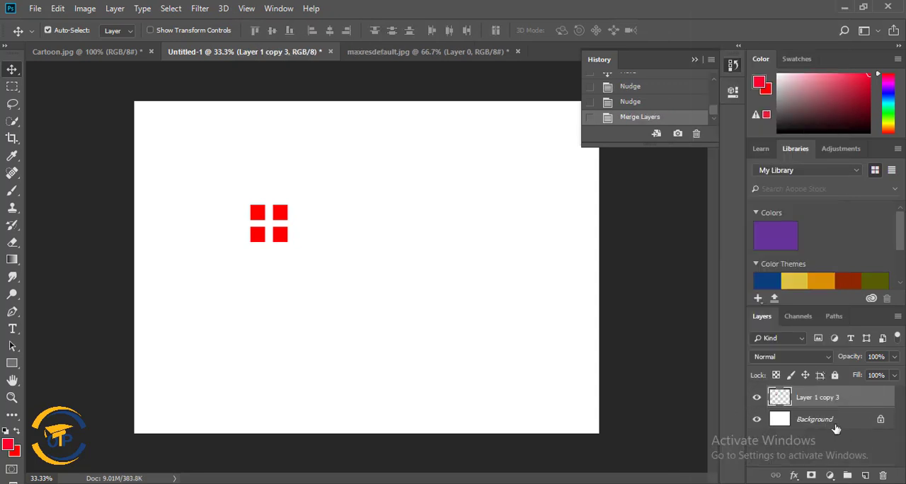
Define the four-square artwork as a brush preset named "New 2".
left_click(57, 8)
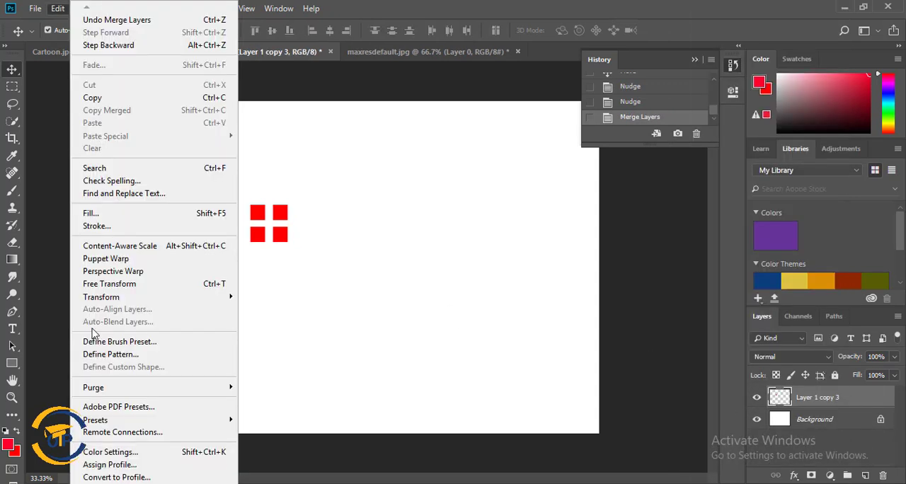
left_click(170, 342)
key("BackSpace")
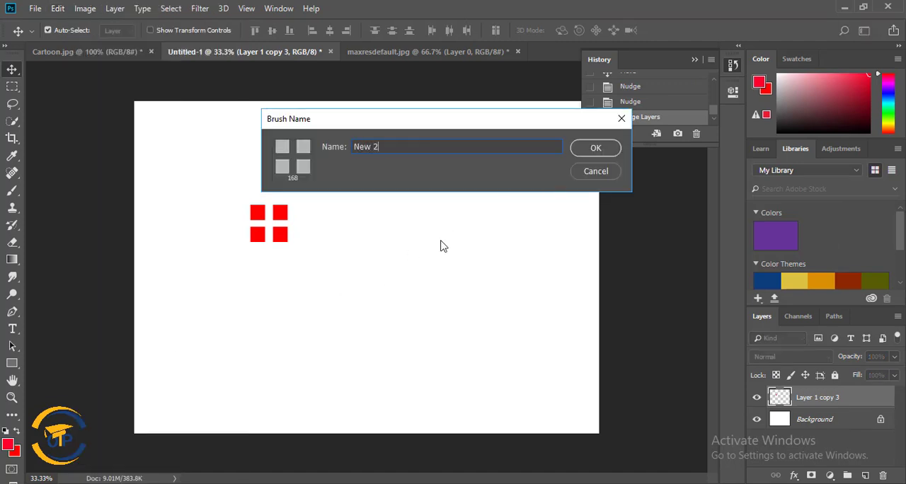
key("Return")
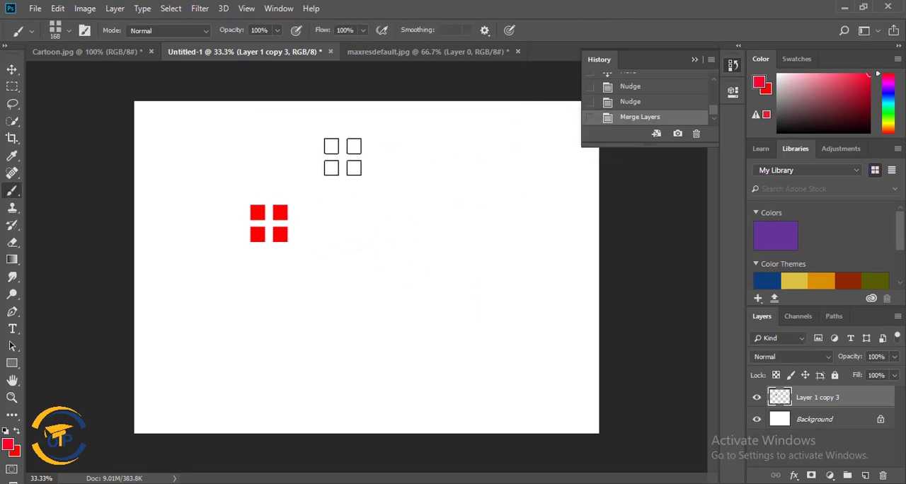
Try the 168 px New 2 brush with red stamps and one short stroke, and revert the document to its blank starting state.
left_click(168, 143)
left_click(296, 134)
left_click(479, 151)
left_click(477, 247)
left_click_drag(434, 341, 472, 340)
left_click(279, 350)
left_click(415, 194)
key("ctrl+z")
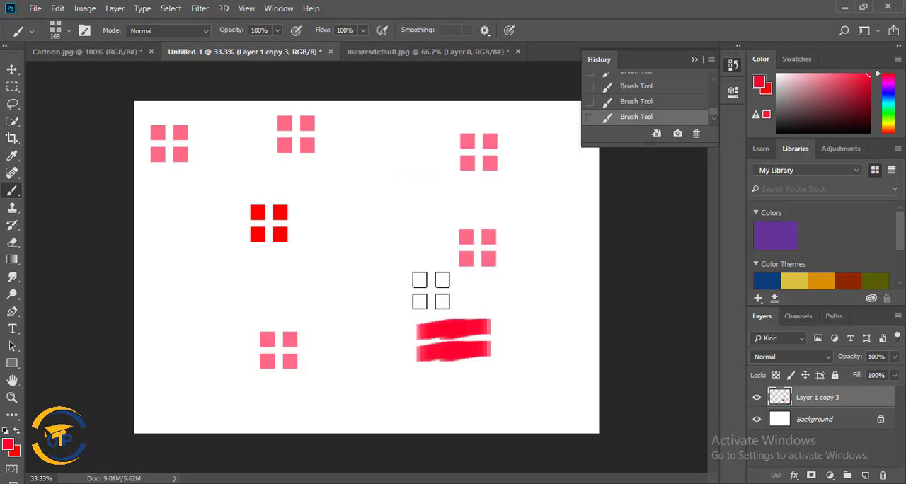
key("ctrl+shift+z")
key("ctrl+z")
scroll(696, 102, "up", 3)
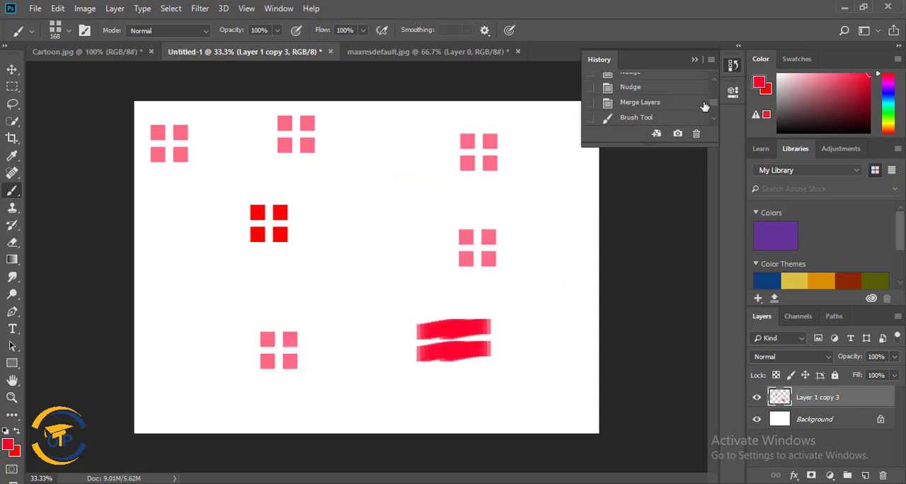
left_click(690, 84)
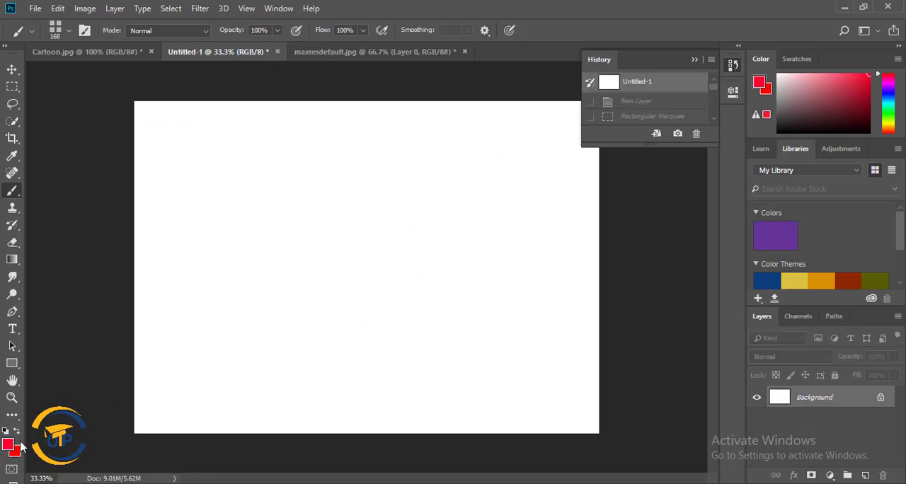
Set the foreground colour to a bright blue and activate the Brush tool.
left_click(8, 442)
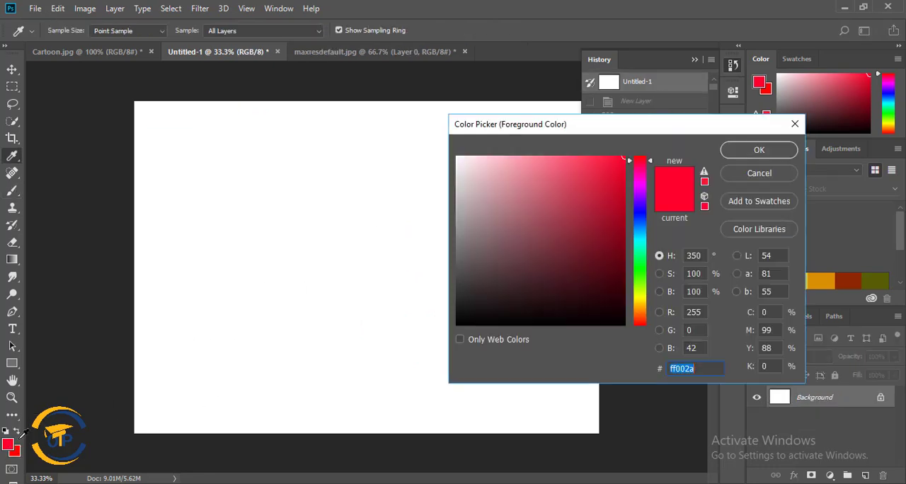
left_click(640, 227)
left_click(759, 149)
key("b")
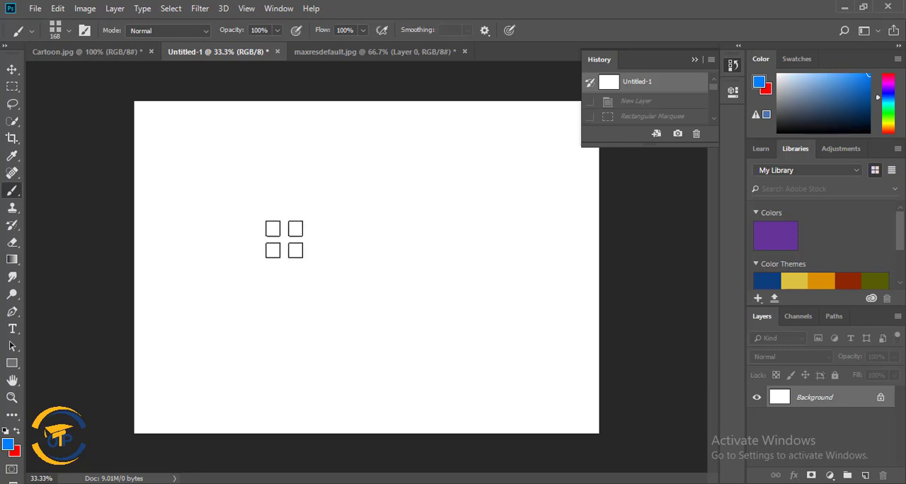
Stamp nine bright blue New 2 four-square marks in a roughly three-by-three block with the 168 px brush.
left_click(284, 239)
left_click(324, 203)
left_click(362, 163)
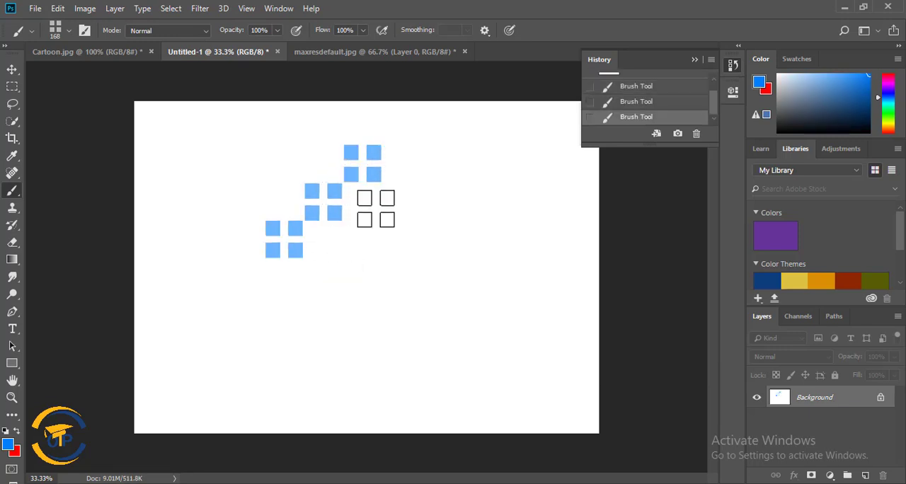
left_click(364, 205)
left_click(332, 245)
left_click(281, 194)
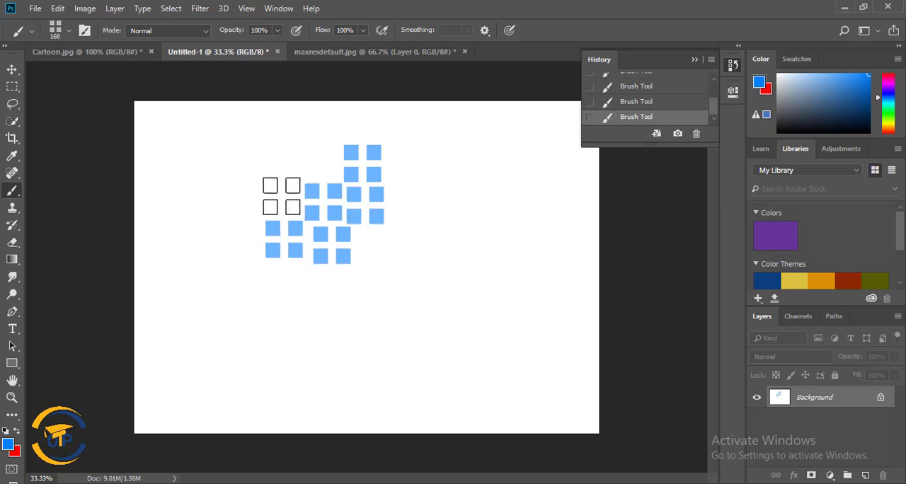
left_click(322, 159)
left_click(277, 153)
left_click(374, 252)
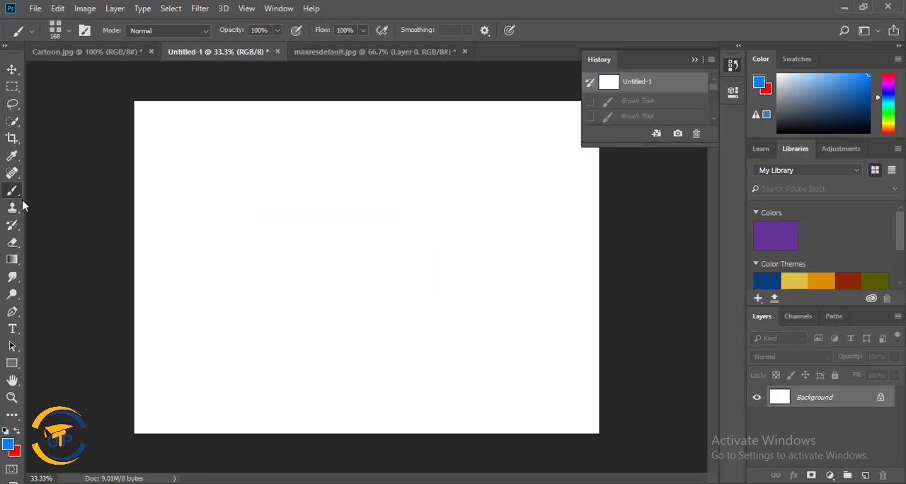
Draw three wavy freehand blue lines down the blank canvas with the 32 px Pencil Tool.
right_click(19, 194)
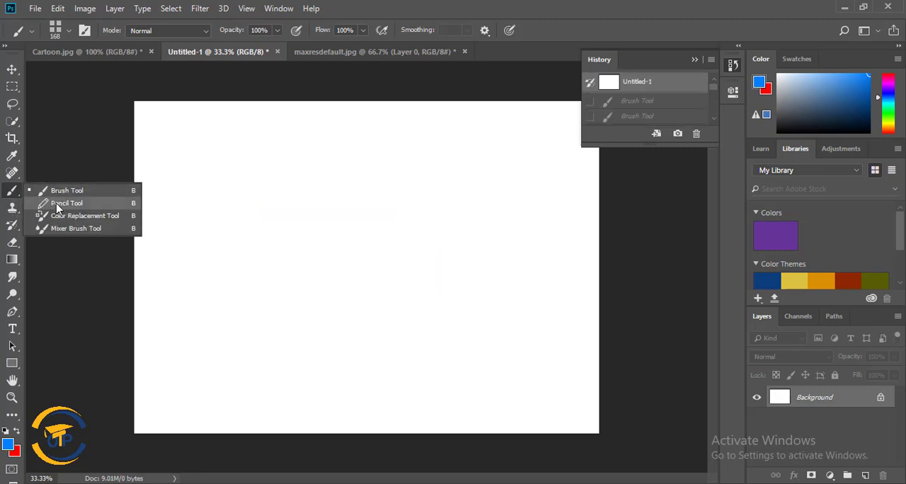
left_click(57, 203)
right_click(121, 159)
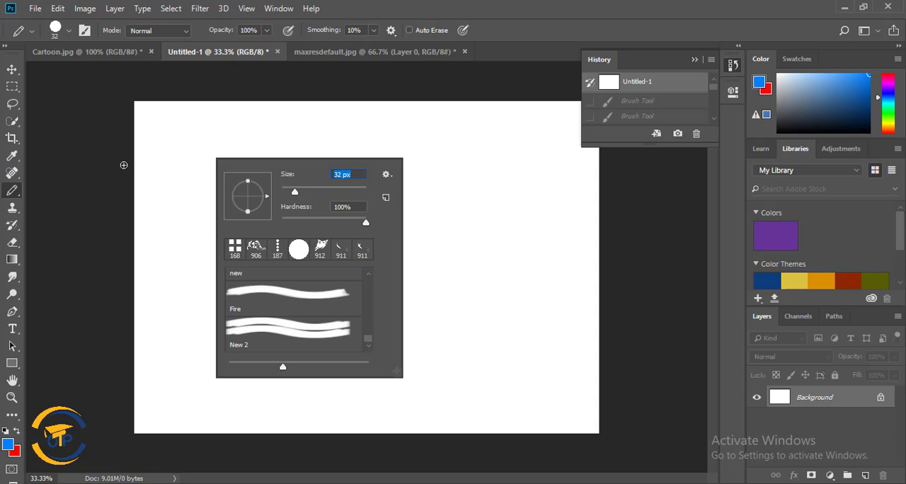
mouse_move(156, 147)
left_mouse_down()
mouse_move(183, 202)
mouse_move(248, 312)
left_mouse_up()
left_click_drag(211, 152, 344, 300)
left_click_drag(366, 343, 357, 326)
left_click_drag(386, 163, 500, 330)
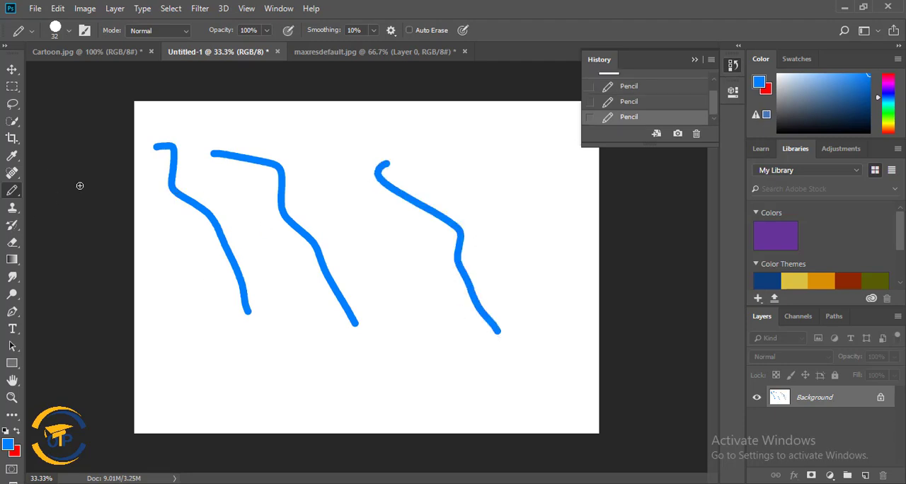
Activate the Color Replacement Tool and revert the document to its blank starting state.
right_click(11, 193)
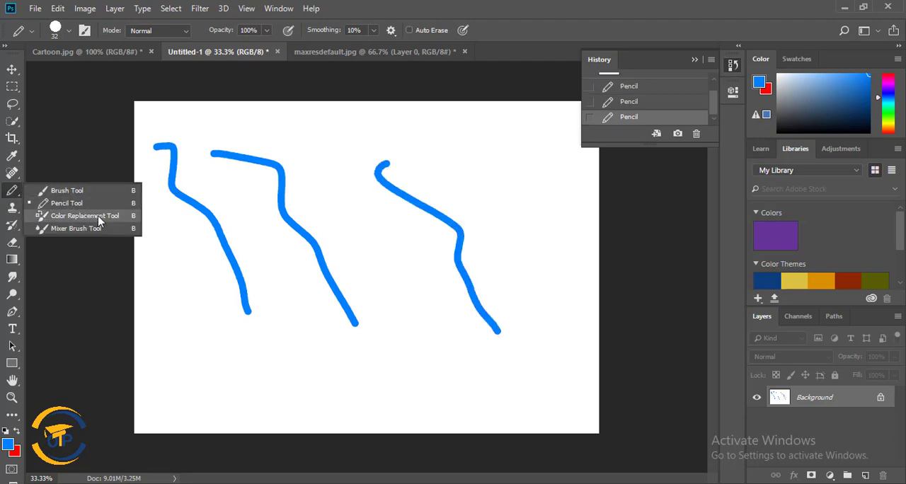
left_click(54, 218)
scroll(658, 94, "up", 1)
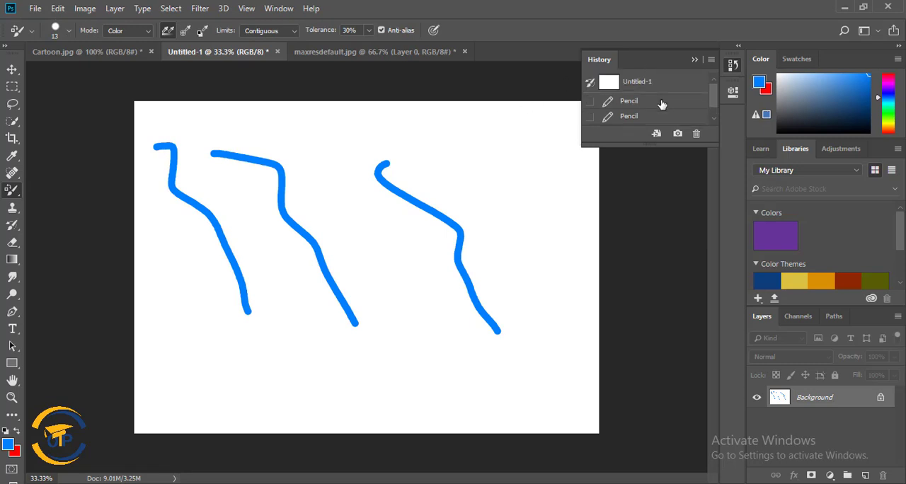
left_click(655, 84)
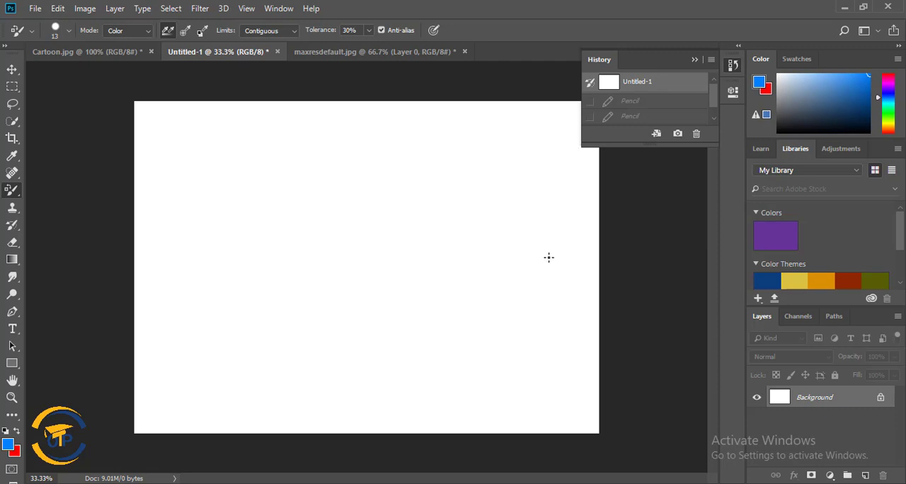
right_click(15, 197)
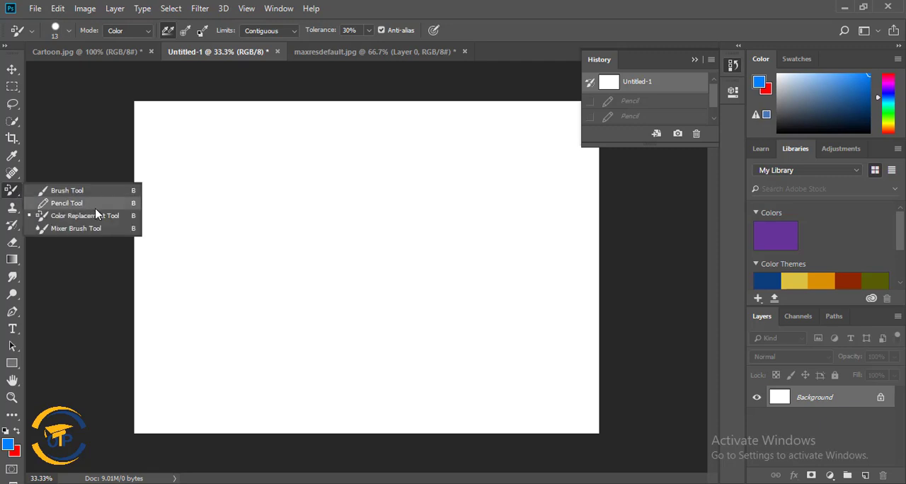
left_click(106, 215)
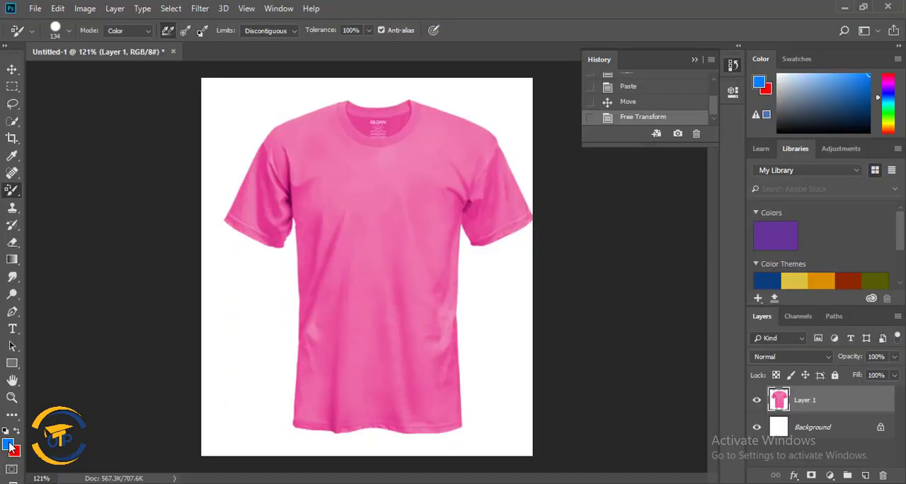
Try recolouring the pink T-shirt on Layer 1 orange (ffa200) with the 134 px Color Replacement Tool, and undo the stroke.
left_click(8, 443)
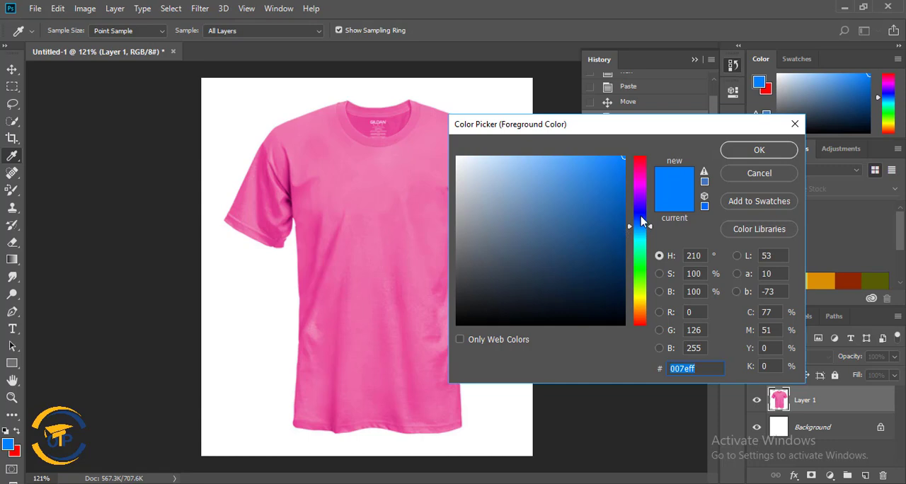
left_click(640, 186)
left_click(645, 310)
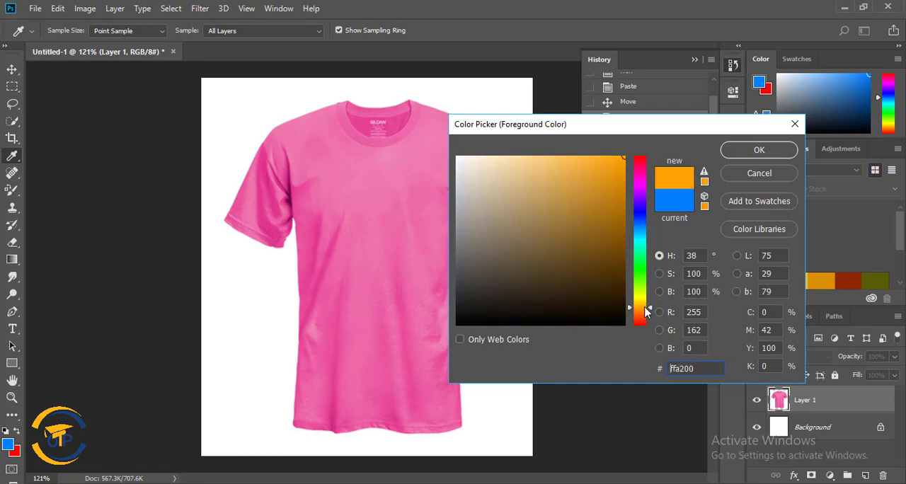
left_click(779, 154)
key("b")
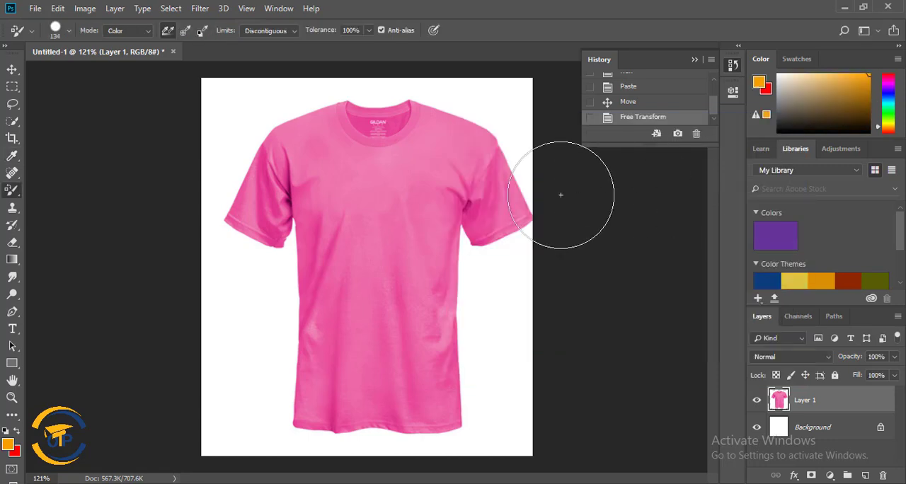
mouse_move(330, 148)
left_mouse_down()
mouse_move(372, 346)
mouse_move(390, 331)
mouse_move(472, 358)
mouse_move(447, 239)
mouse_move(255, 91)
mouse_move(360, 430)
mouse_move(542, 442)
mouse_move(314, 374)
mouse_move(547, 337)
left_mouse_up()
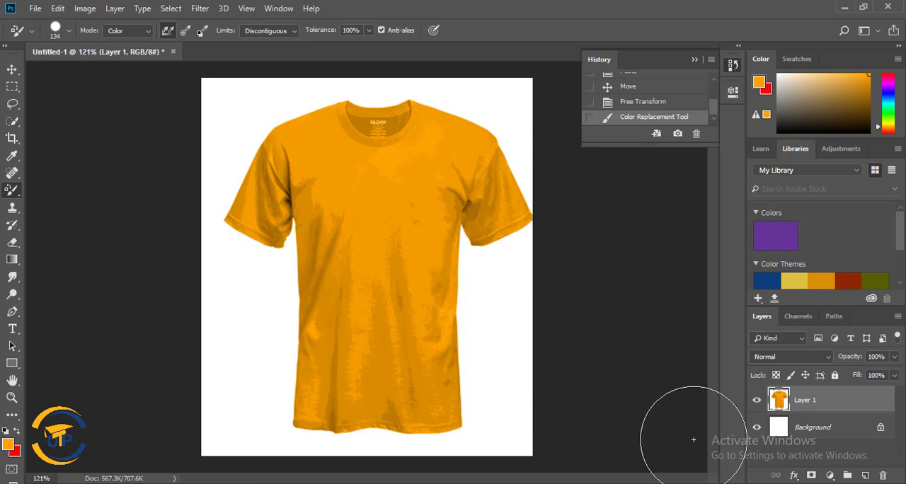
key("ctrl+z")
Recolour the whole pink T-shirt blue with the Color Replacement Tool, using foreground colour 006cff.
left_click(11, 442)
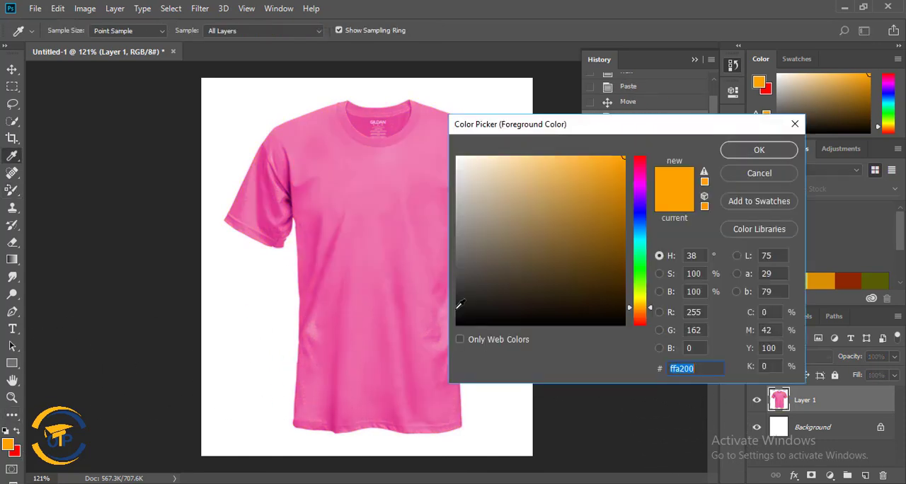
left_click(643, 225)
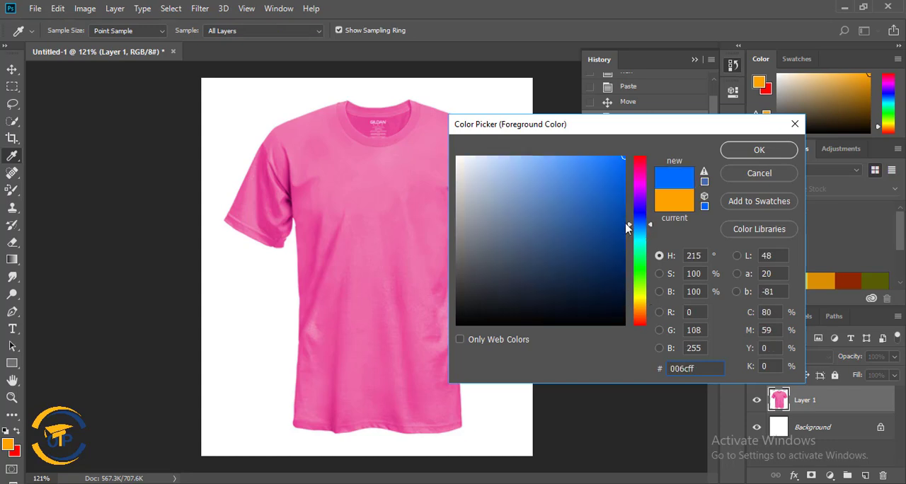
left_click(760, 151)
left_click(336, 149)
mouse_move(336, 150)
left_mouse_down()
mouse_move(345, 346)
mouse_move(381, 402)
mouse_move(425, 127)
mouse_move(429, 347)
mouse_move(496, 302)
mouse_move(430, 424)
mouse_move(284, 332)
mouse_move(249, 118)
mouse_move(219, 254)
mouse_move(296, 127)
mouse_move(365, 172)
mouse_move(470, 211)
mouse_move(480, 290)
mouse_move(546, 389)
left_mouse_up()
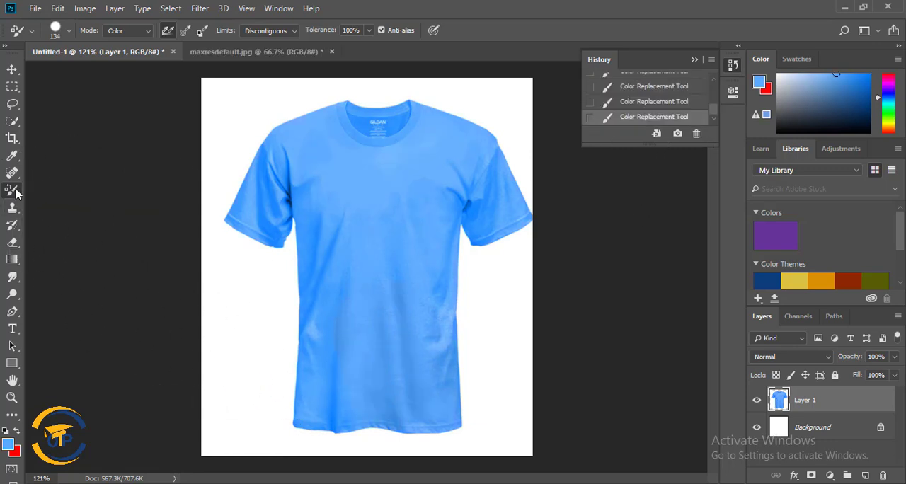
Paint wavy light blue strokes on the white areas beside the T-shirt and smear its front with the 23 px Mixer Brush Tool.
right_click(16, 193)
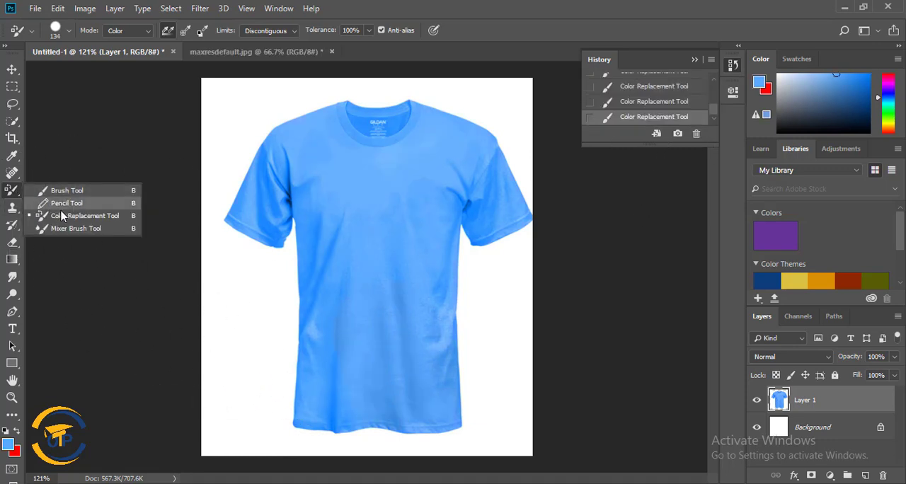
left_click(74, 229)
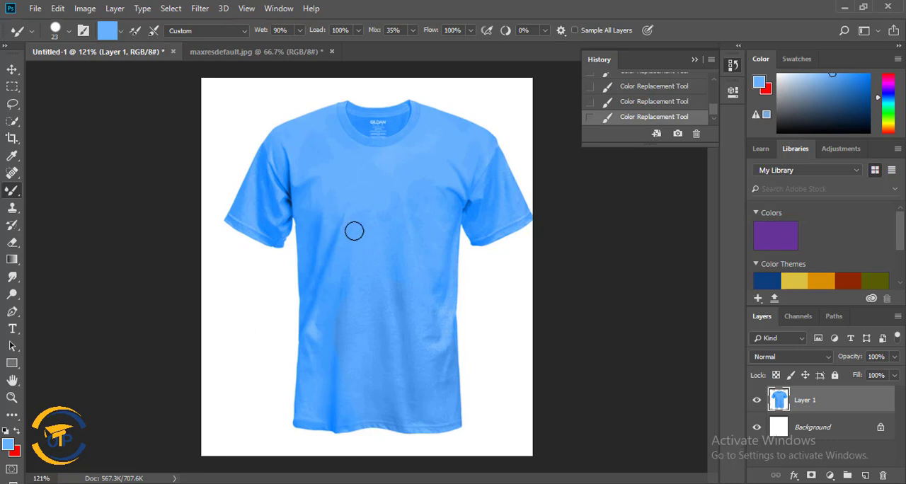
mouse_move(212, 124)
left_mouse_down()
mouse_move(203, 194)
mouse_move(270, 364)
mouse_move(271, 424)
left_mouse_up()
mouse_move(210, 147)
left_mouse_down()
mouse_move(211, 188)
mouse_move(263, 328)
left_mouse_up()
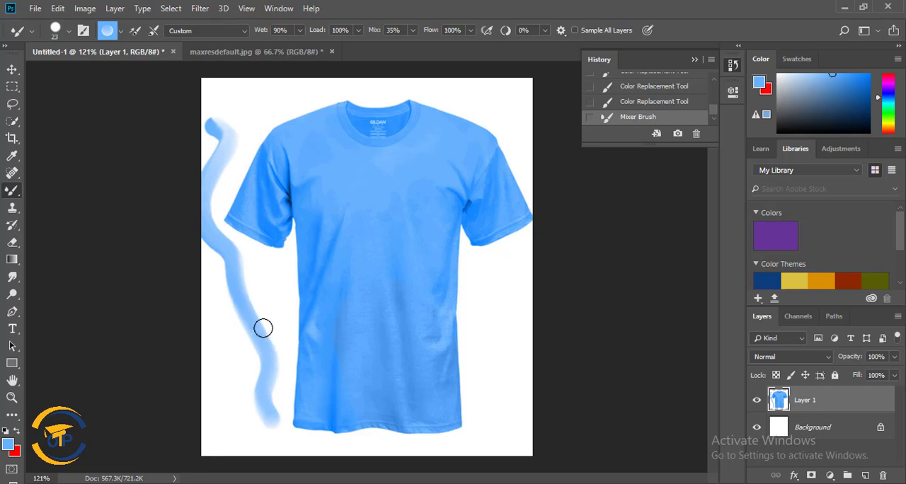
mouse_move(497, 260)
left_mouse_down()
mouse_move(494, 336)
mouse_move(510, 414)
left_mouse_up()
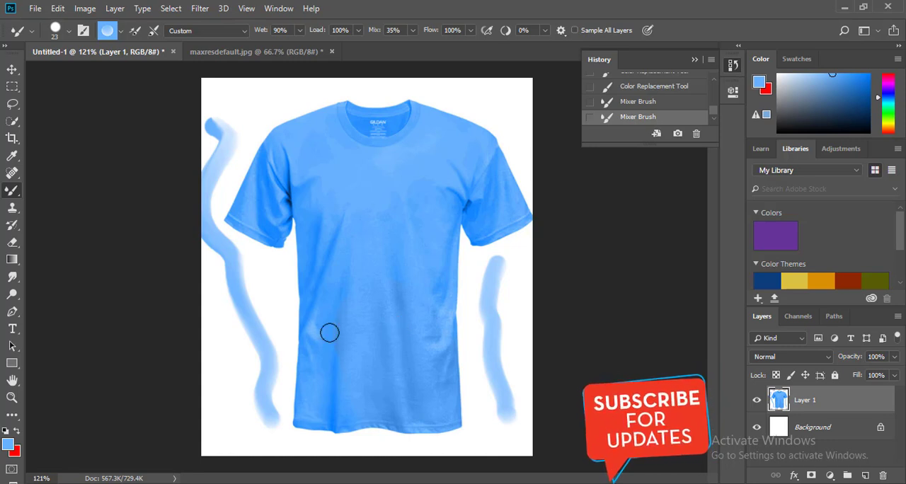
mouse_move(334, 300)
left_mouse_down()
mouse_move(350, 281)
mouse_move(350, 319)
left_mouse_up()
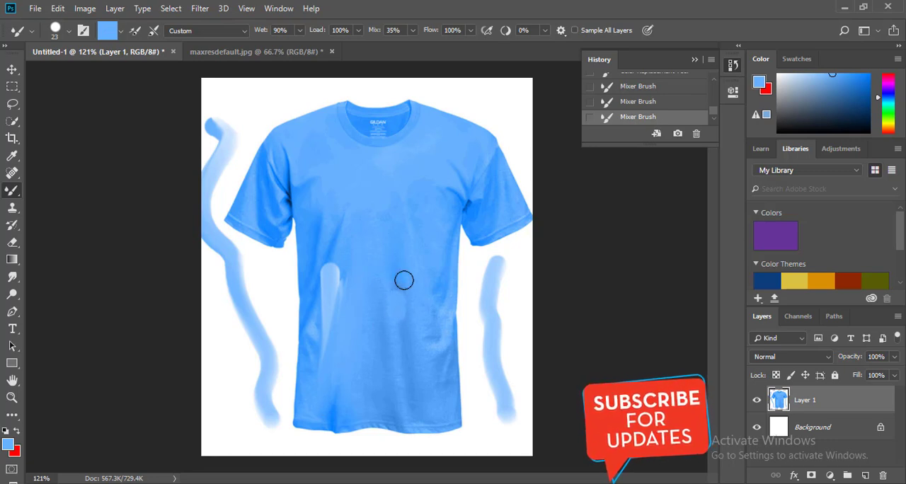
mouse_move(455, 339)
left_mouse_down()
mouse_move(418, 338)
mouse_move(408, 371)
mouse_move(386, 377)
mouse_move(377, 353)
mouse_move(379, 270)
mouse_move(333, 272)
mouse_move(342, 256)
mouse_move(315, 335)
mouse_move(328, 286)
mouse_move(323, 255)
mouse_move(313, 345)
mouse_move(330, 407)
mouse_move(349, 403)
mouse_move(373, 355)
mouse_move(376, 395)
mouse_move(469, 309)
mouse_move(448, 274)
mouse_move(470, 263)
mouse_move(465, 294)
mouse_move(446, 272)
mouse_move(422, 320)
mouse_move(416, 233)
mouse_move(387, 241)
left_mouse_up()
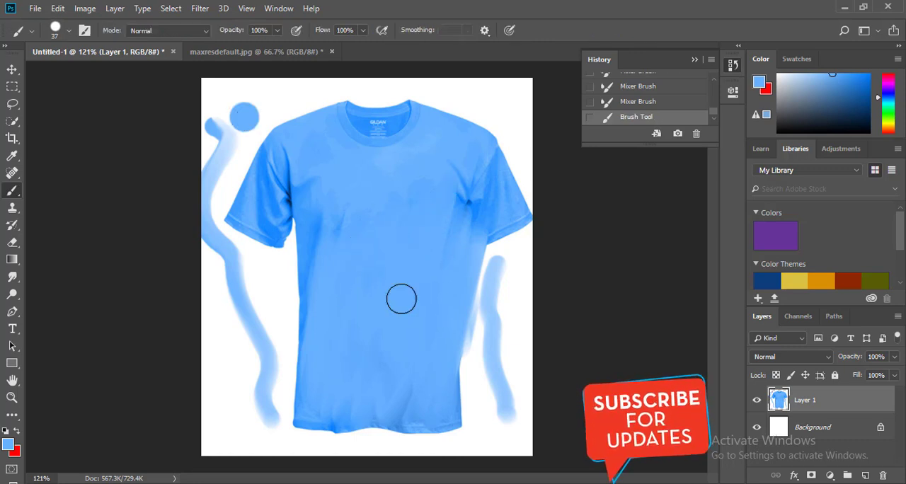